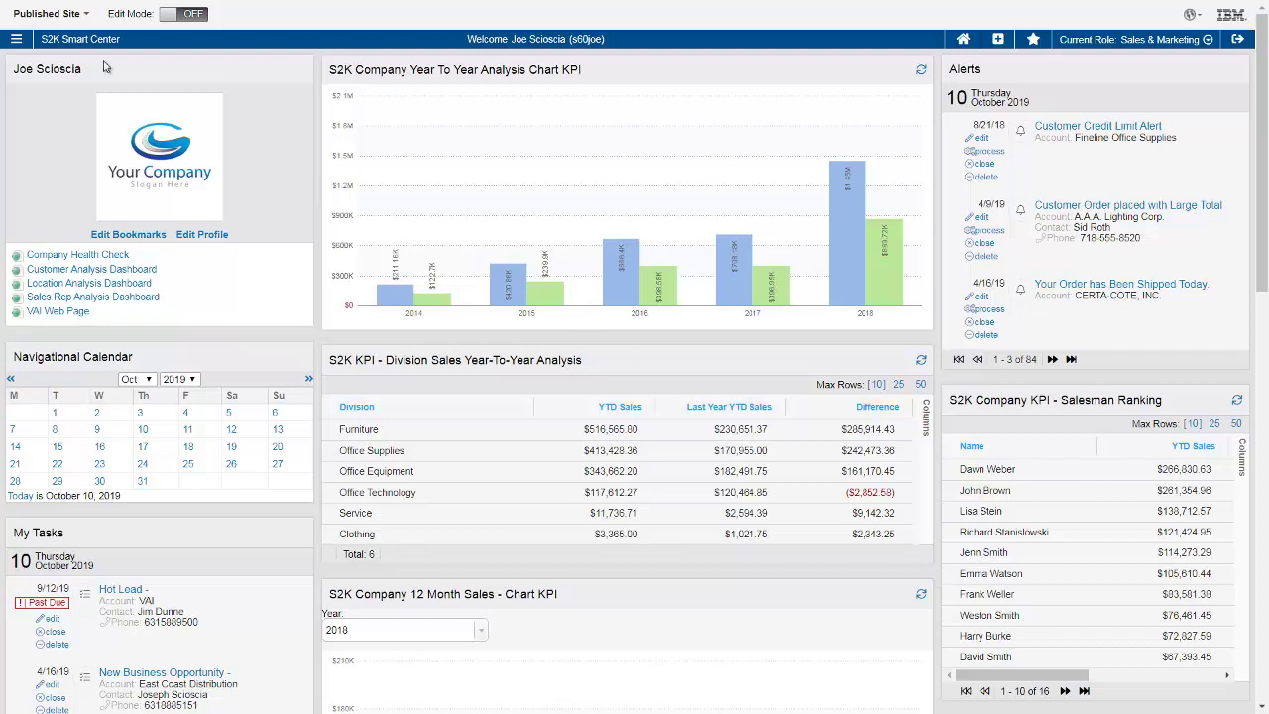
# Step: Open S2K Enterprise and expand Customer Orders and Daily Transaction Processing down to the Order Entry folder
pyautogui.click(16, 41)
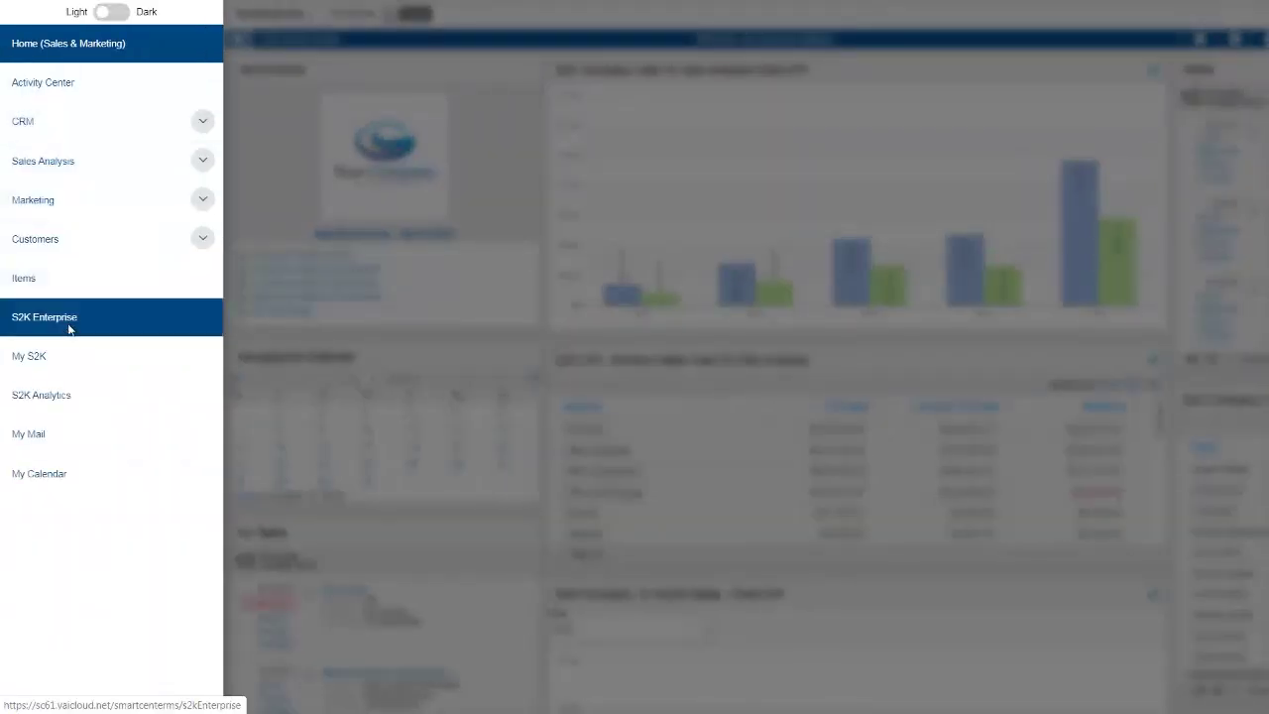
pyautogui.click(70, 331)
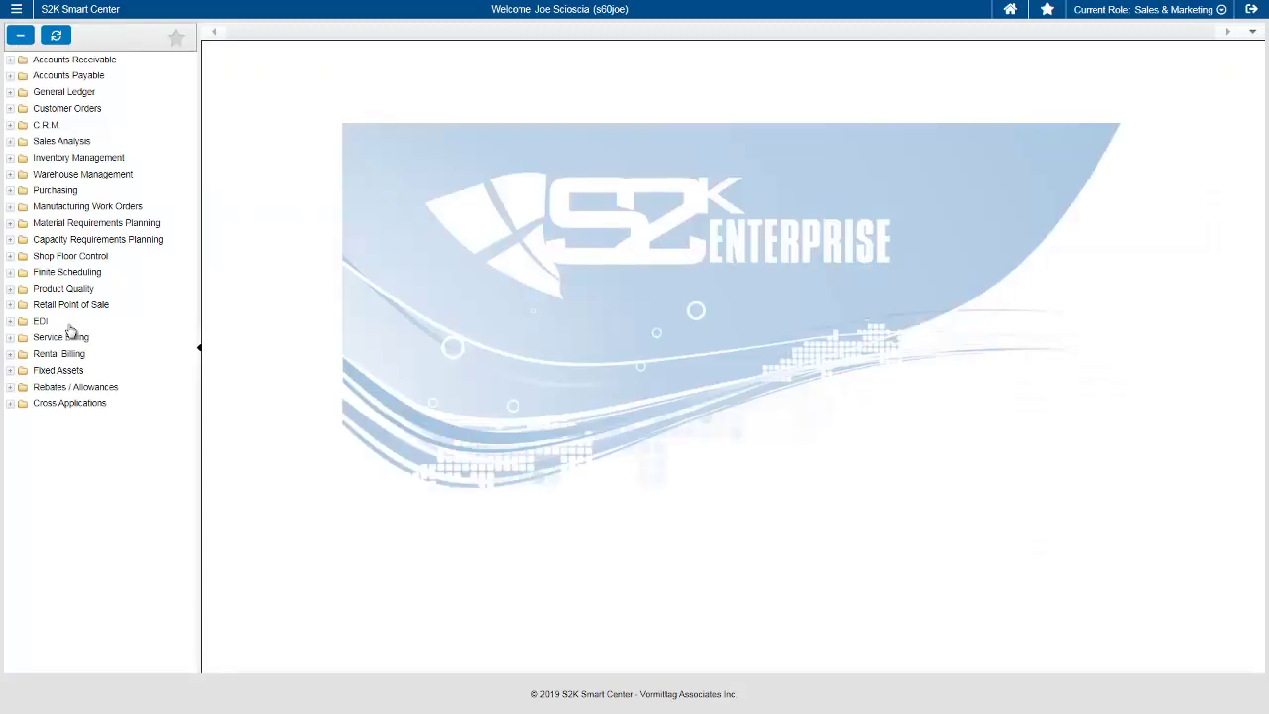
pyautogui.click(10, 111)
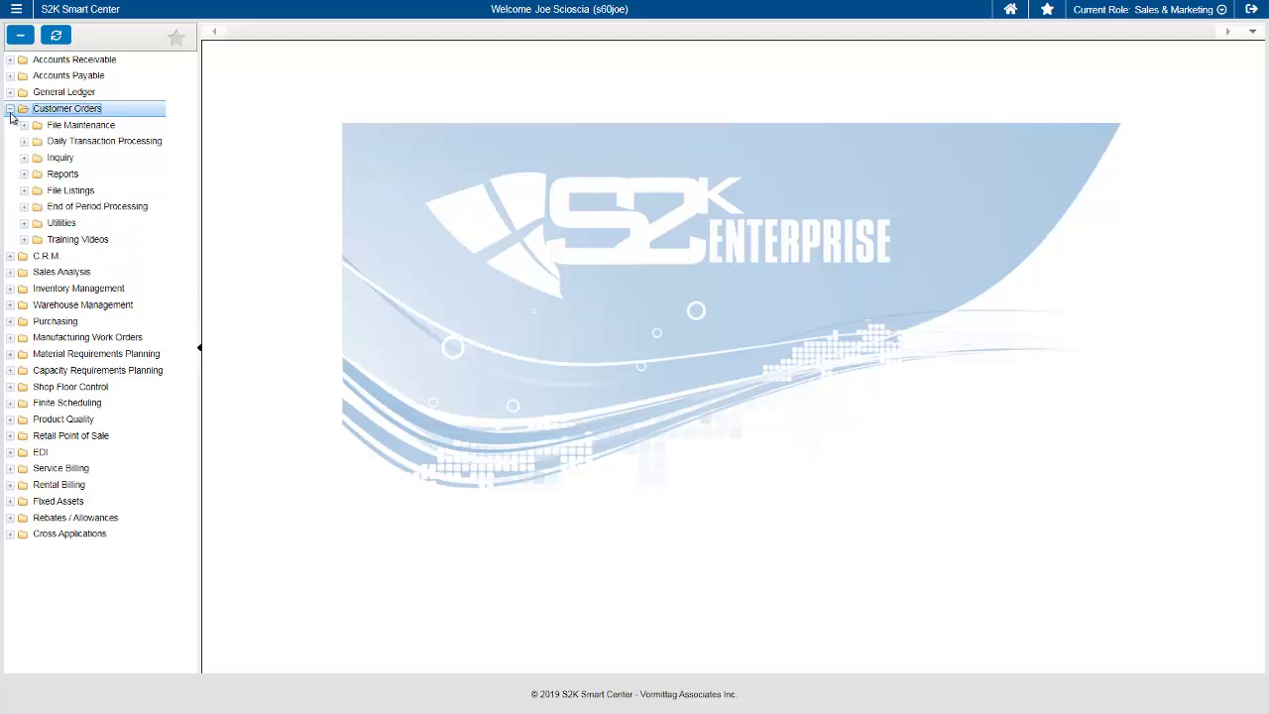
pyautogui.click(24, 141)
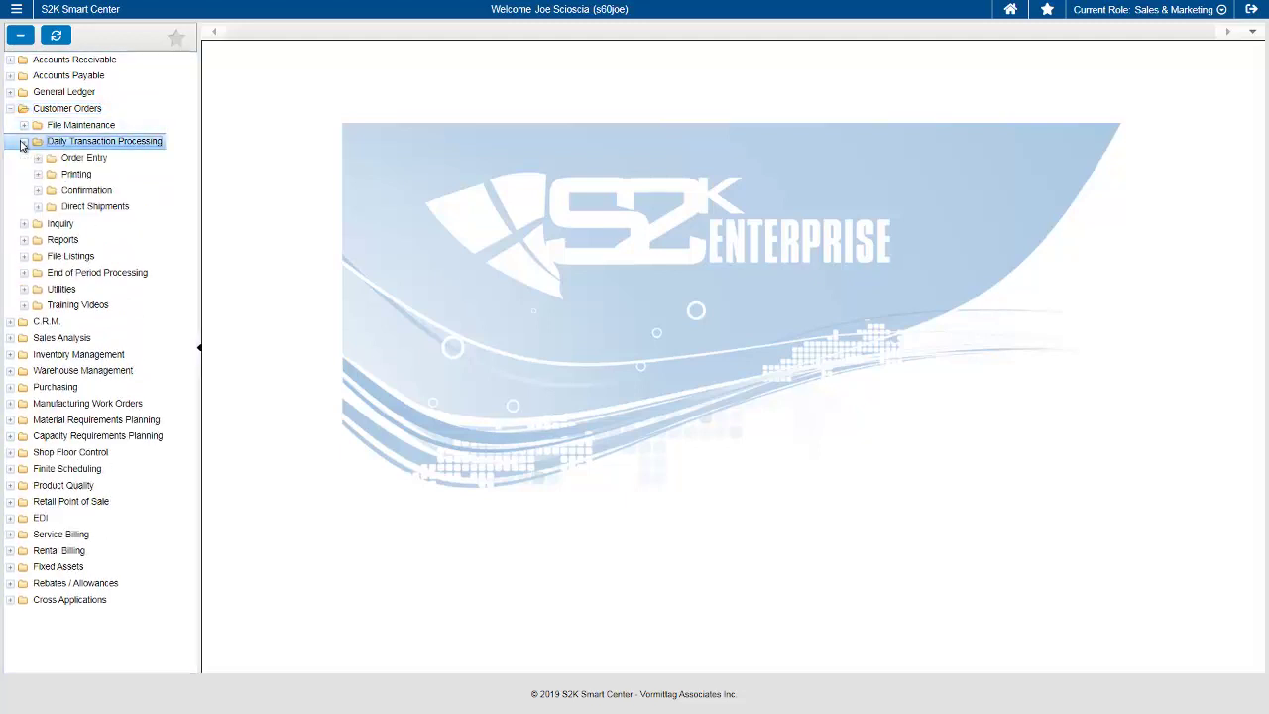
pyautogui.click(52, 158)
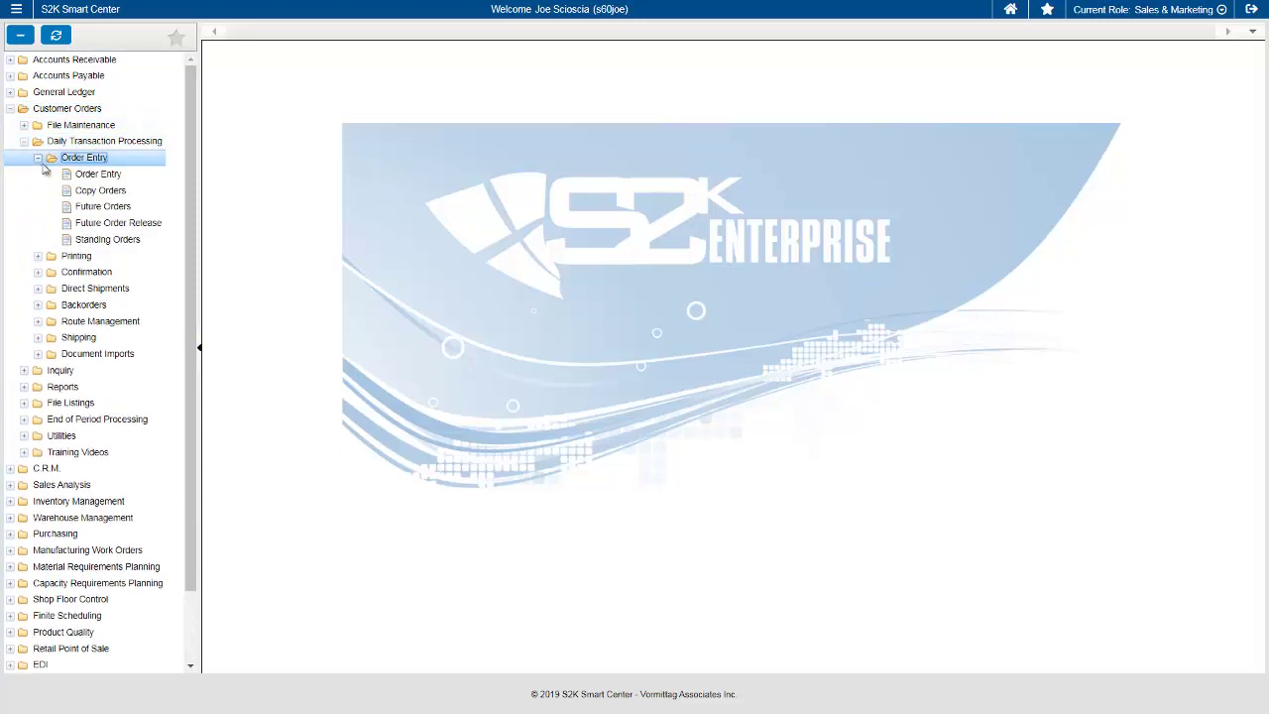
# Step: Bring up the add-to-favorites option for the Order Entry program and switch to the favorites list
pyautogui.click(109, 174)
pyautogui.rightClick(111, 176)
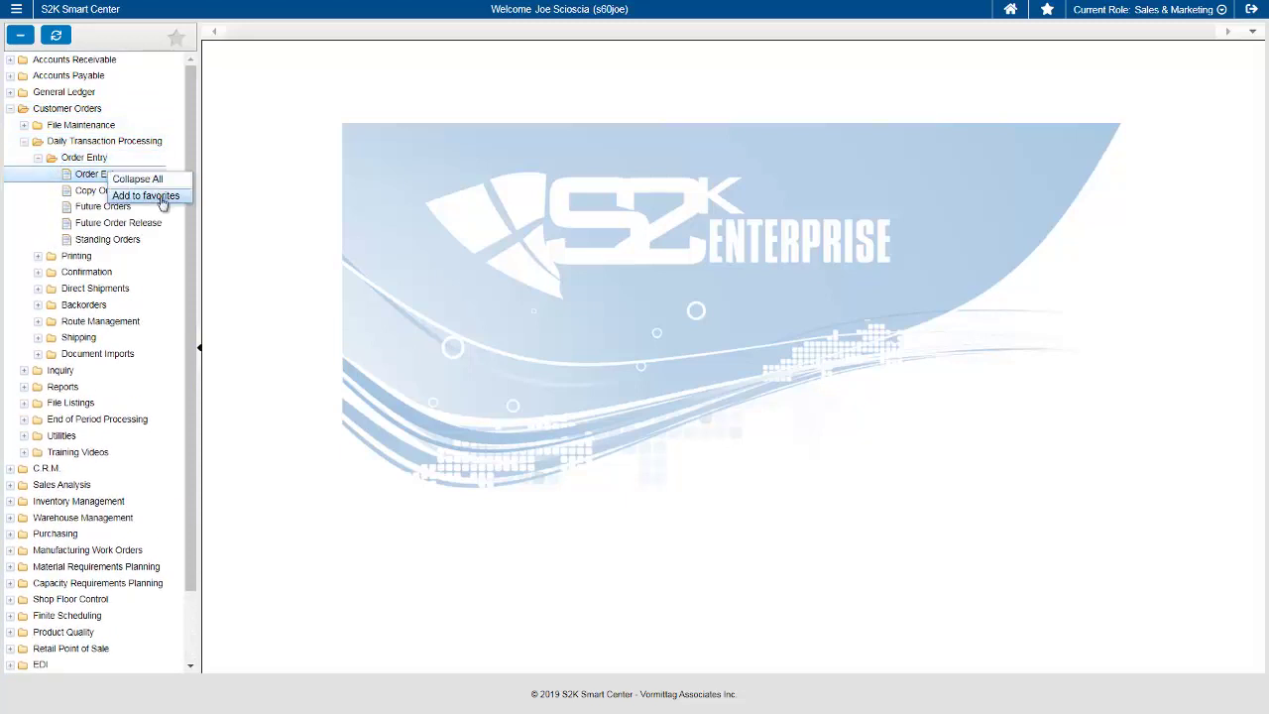
pyautogui.click(177, 39)
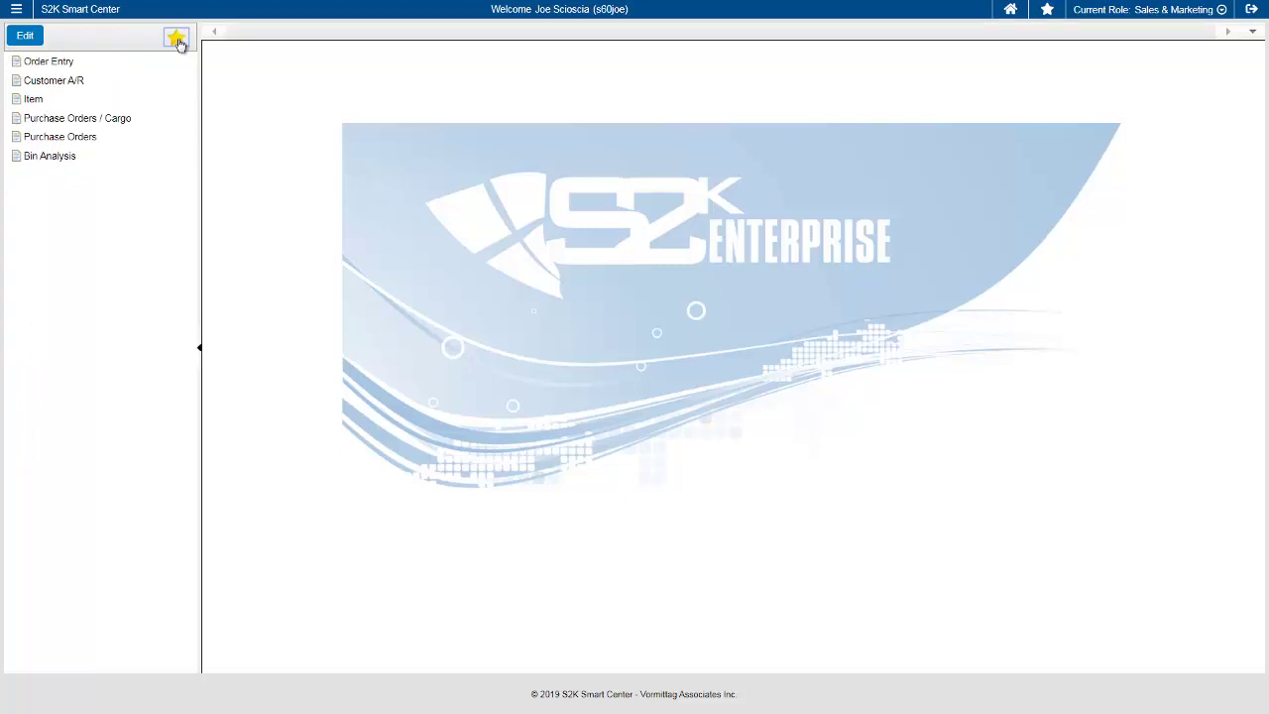
# Step: Open Order Entry and Customer A/R from the favorites to view them, and exit both programs
pyautogui.click(50, 63)
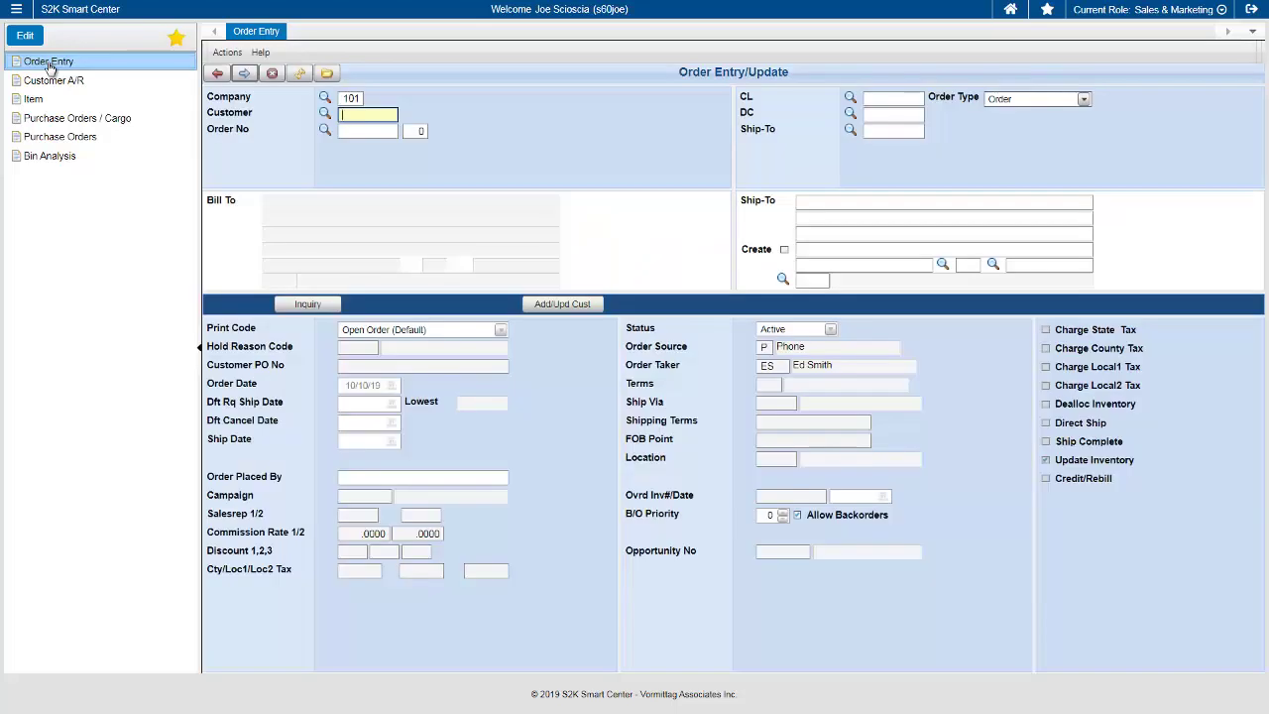
pyautogui.click(54, 88)
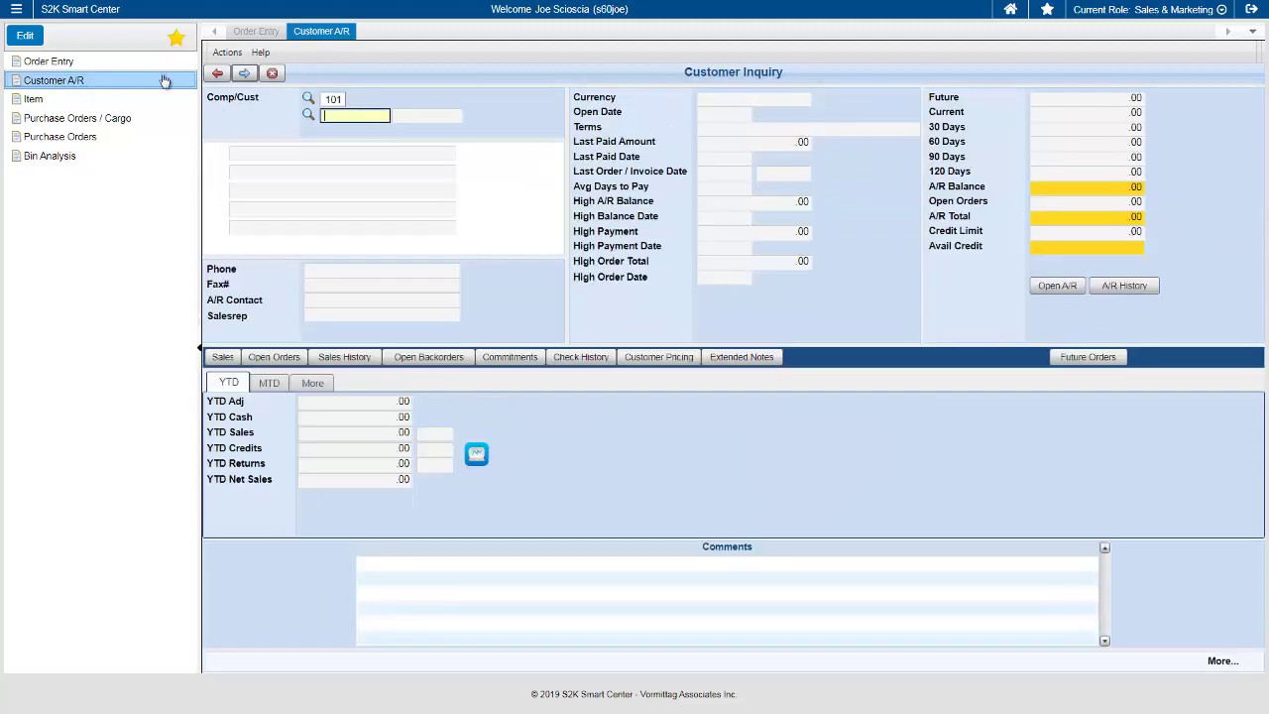
pyautogui.click(273, 74)
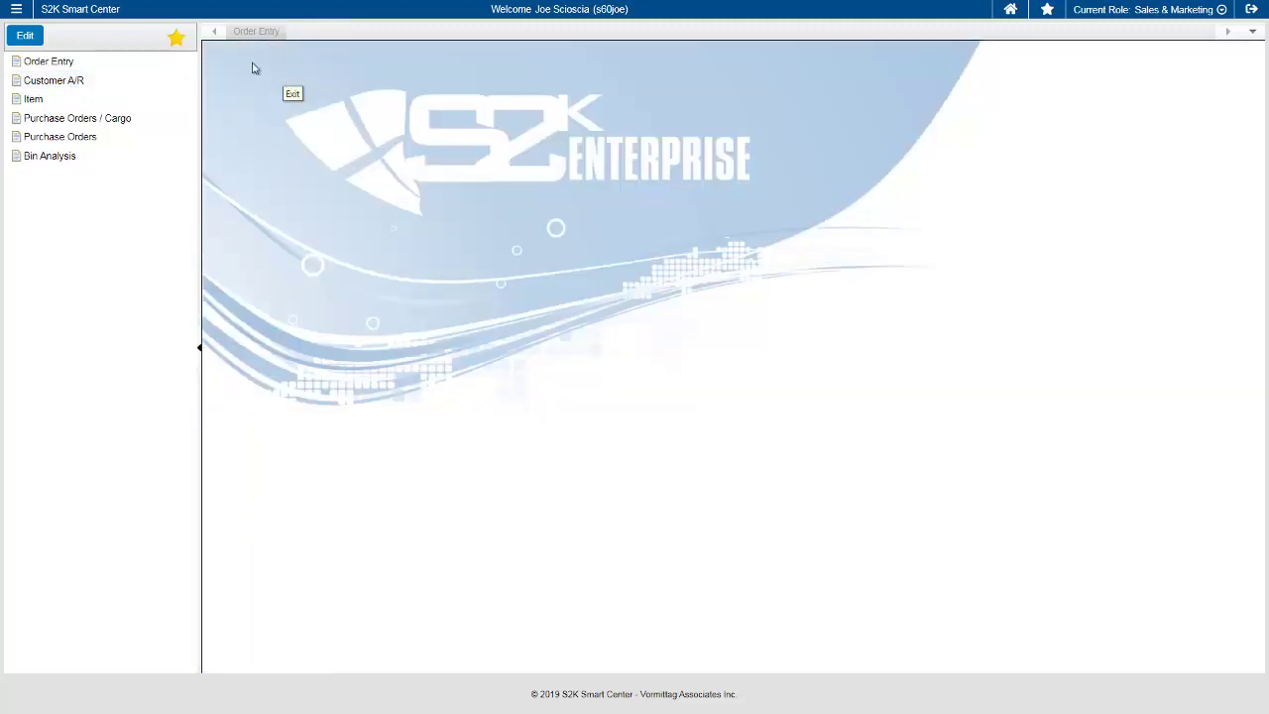
pyautogui.click(270, 32)
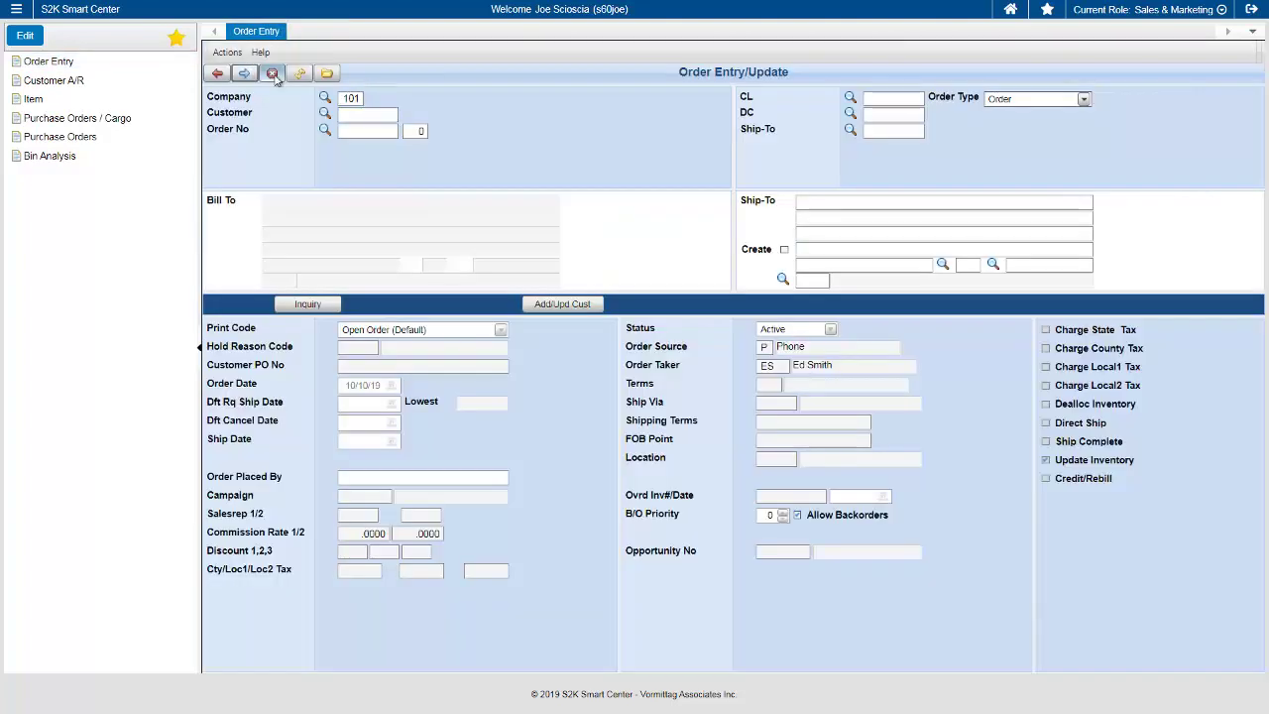
pyautogui.click(273, 75)
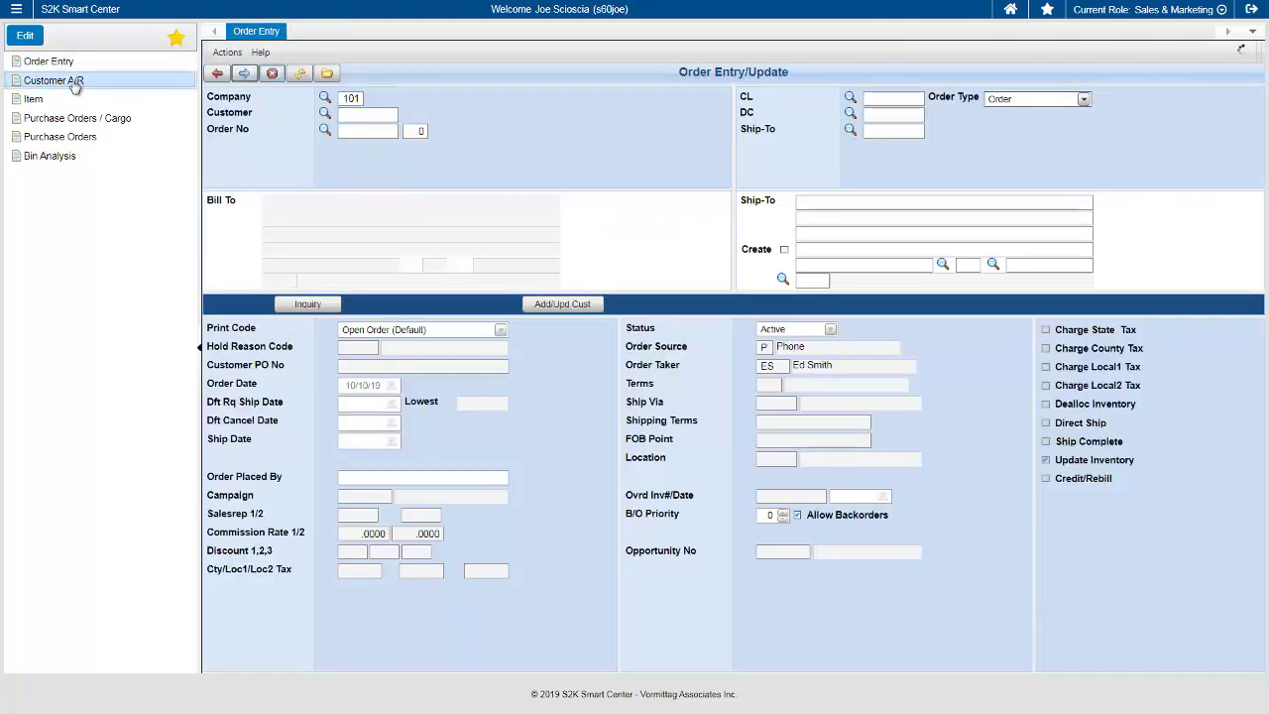
# Step: Switch back to the full menu tree, collapse all its folders, and open the My S2K page
pyautogui.click(175, 40)
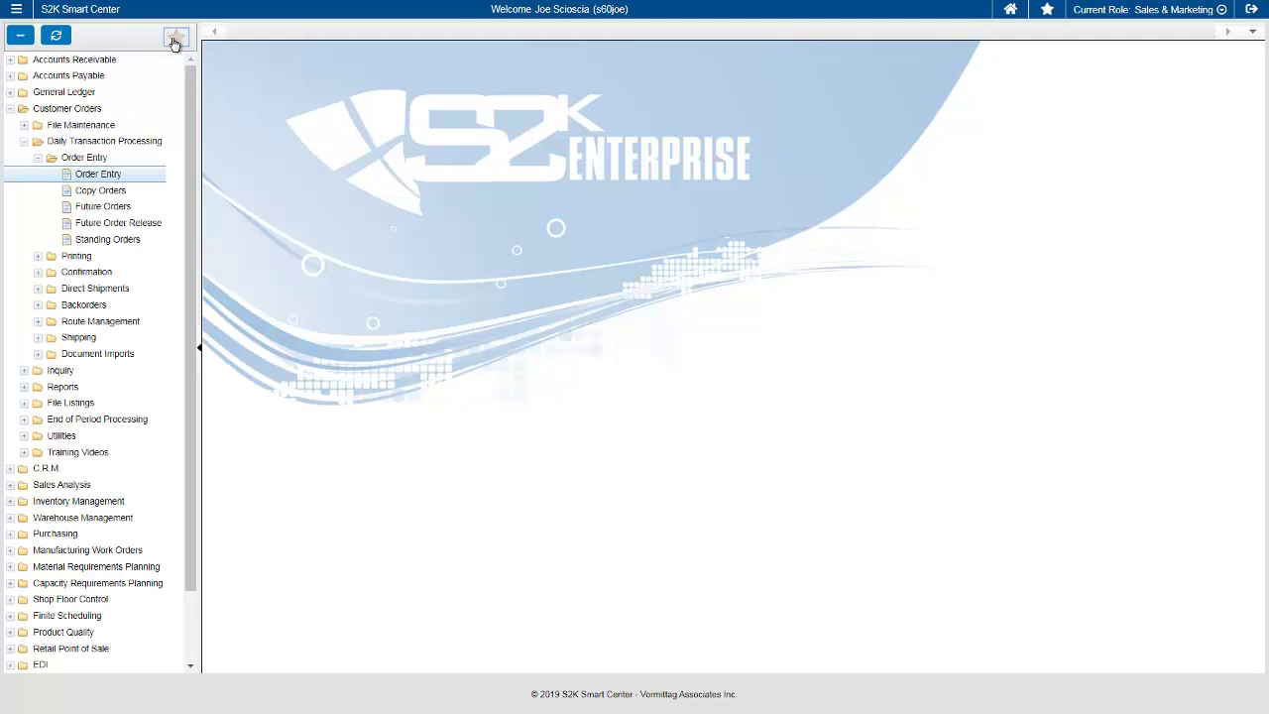
pyautogui.click(20, 34)
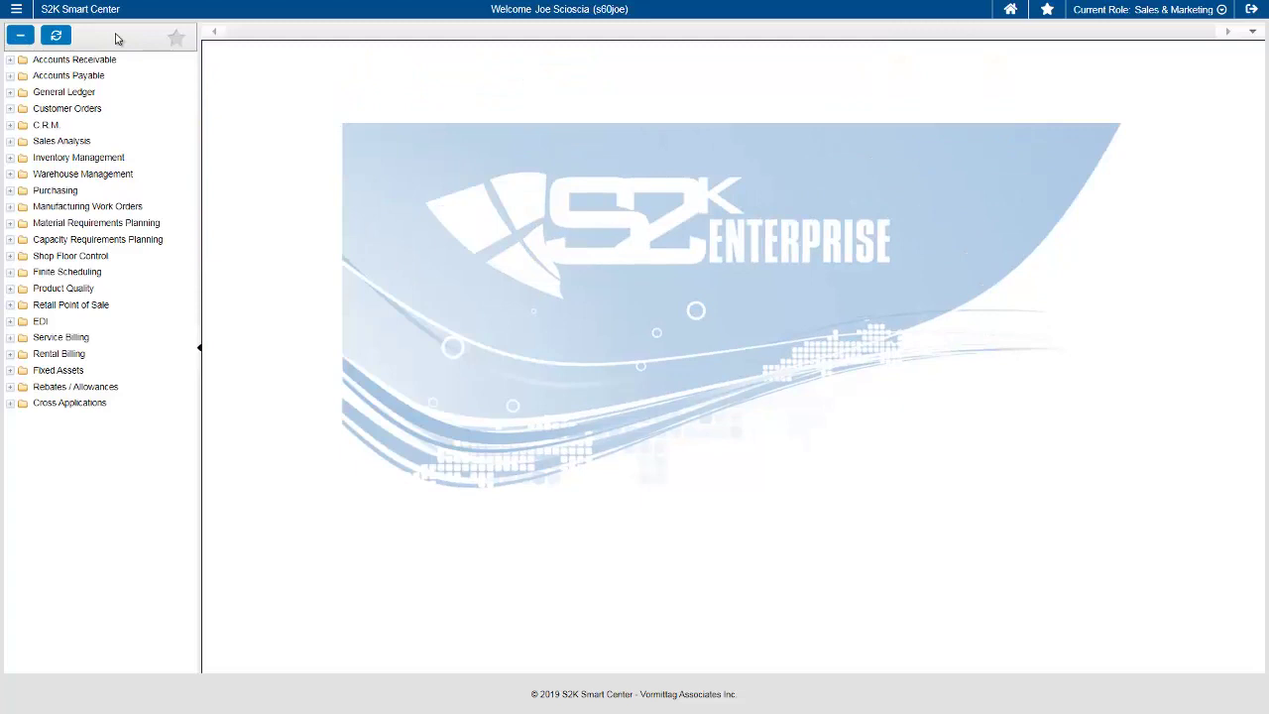
pyautogui.click(15, 8)
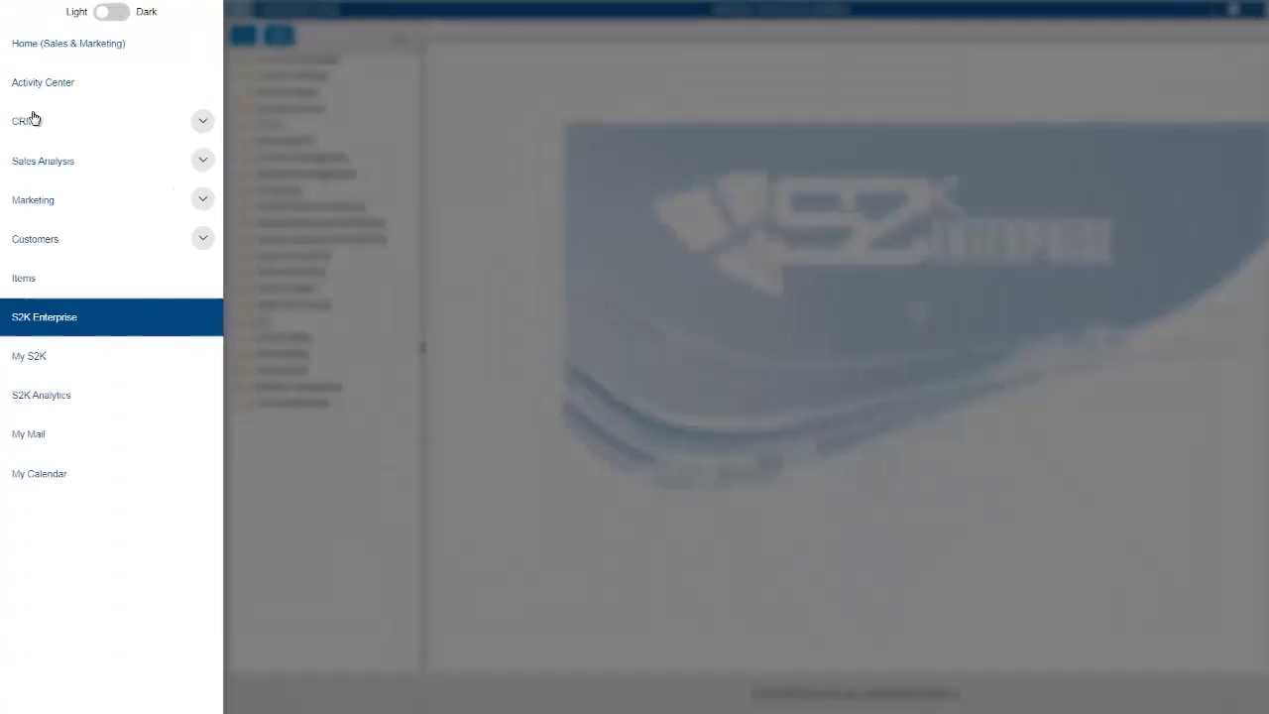
pyautogui.click(54, 360)
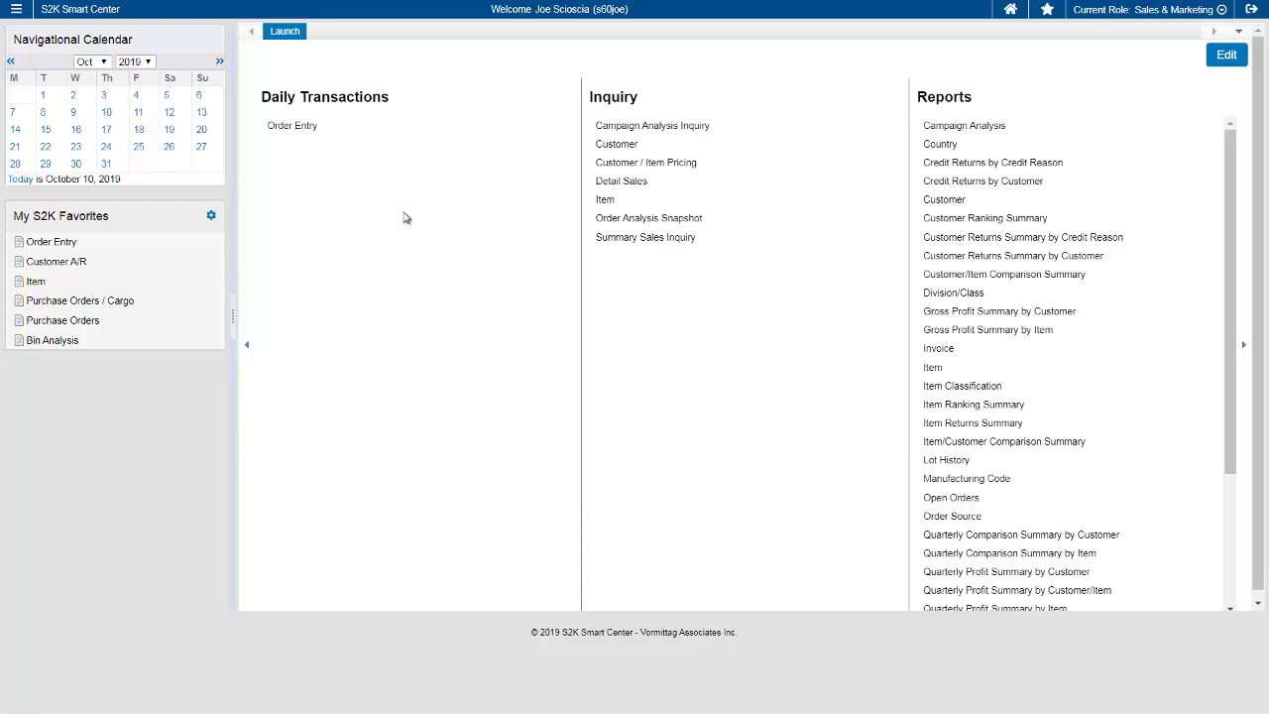
# Step: Return to S2K Enterprise and open the Customer program under Accounts Receivable File Maintenance
pyautogui.click(17, 11)
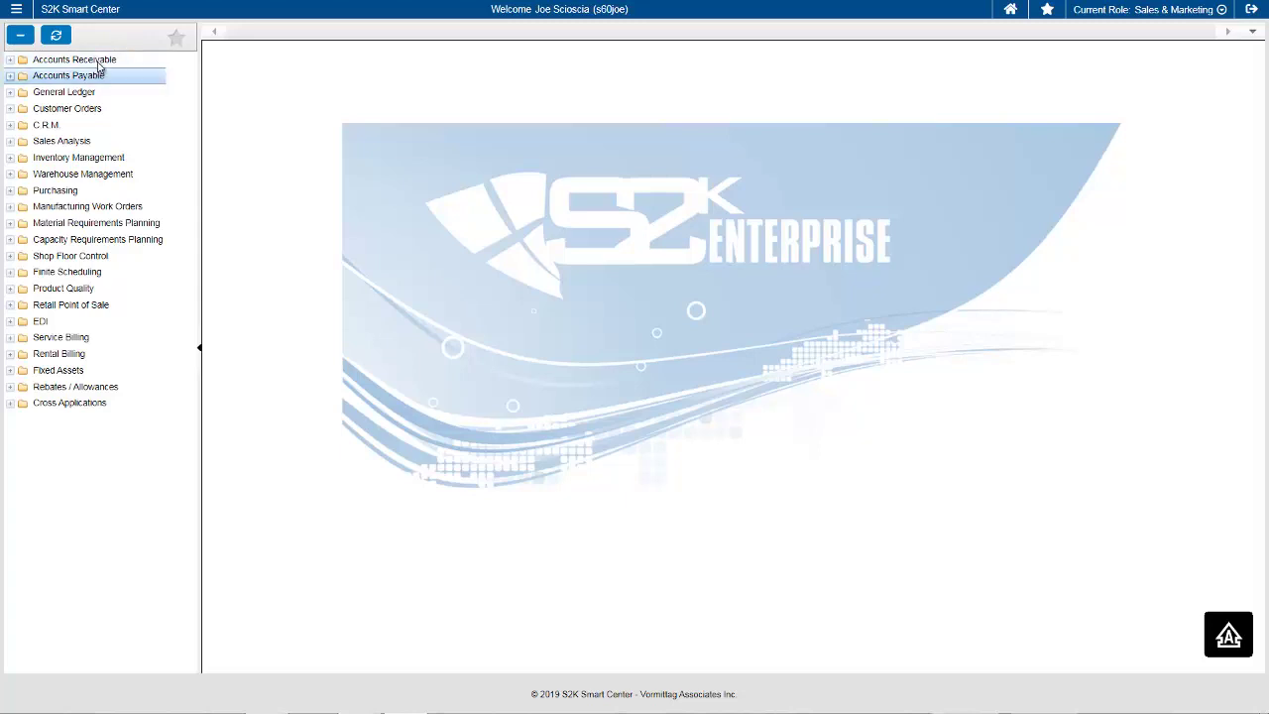
pyautogui.click(96, 62)
pyautogui.click(96, 76)
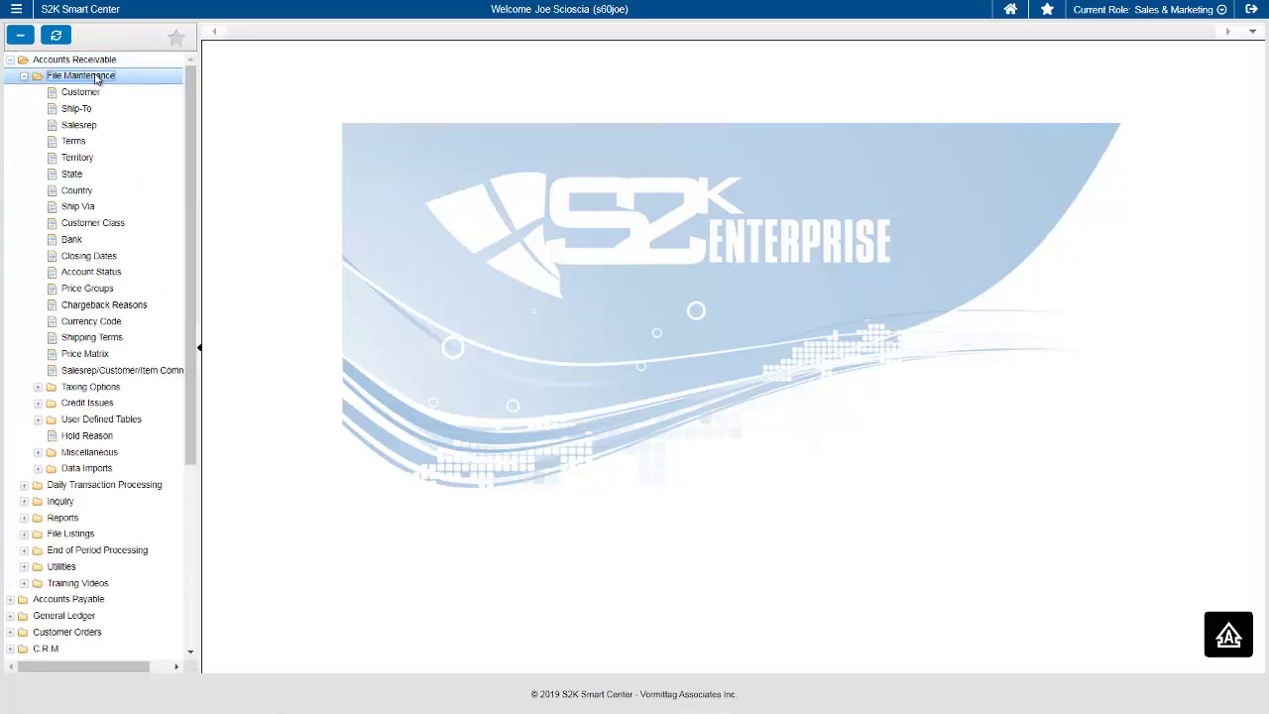
pyautogui.click(81, 91)
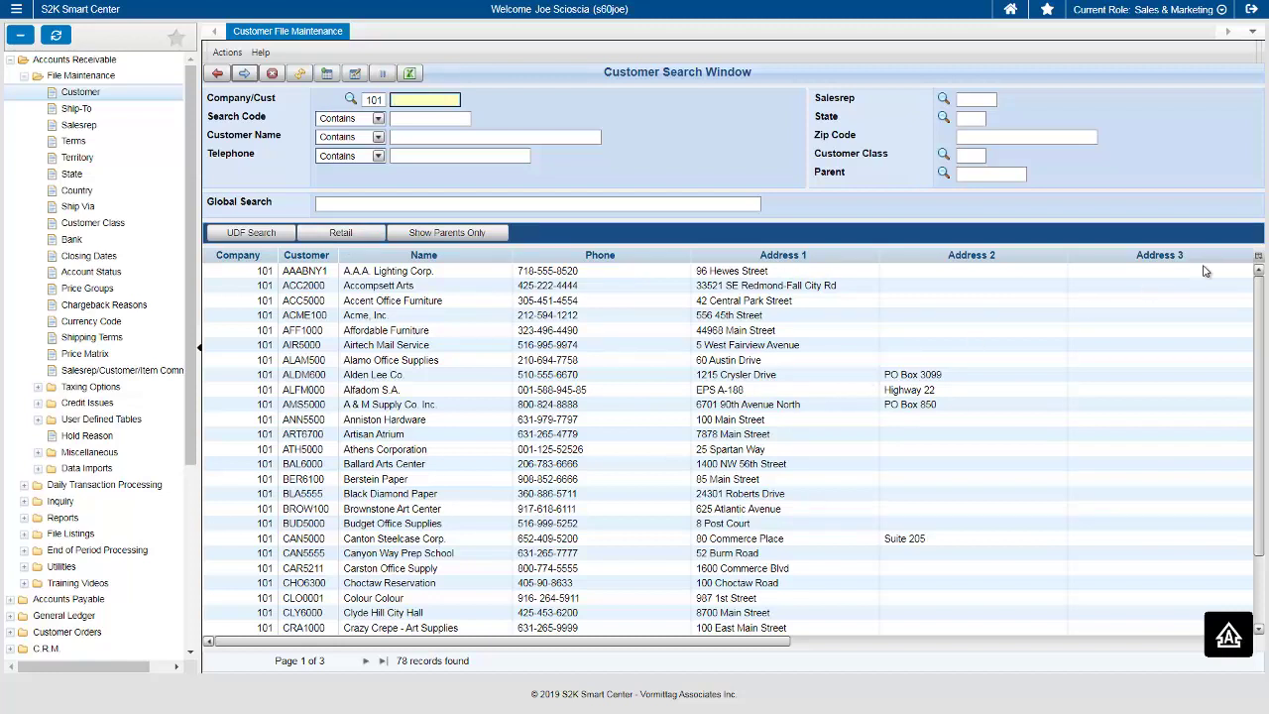
# Step: Hide the Address 2 and Address 3 columns in the customer search list
pyautogui.click(1260, 260)
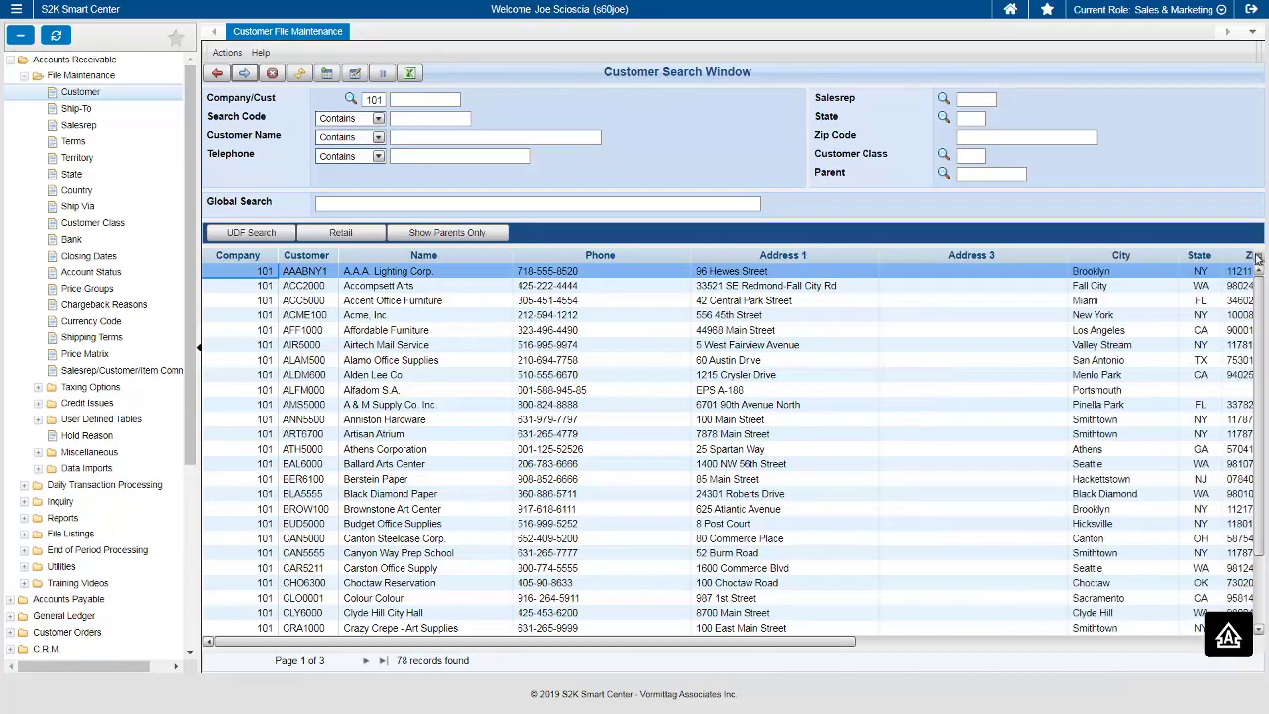
pyautogui.click(1256, 256)
pyautogui.click(1182, 405)
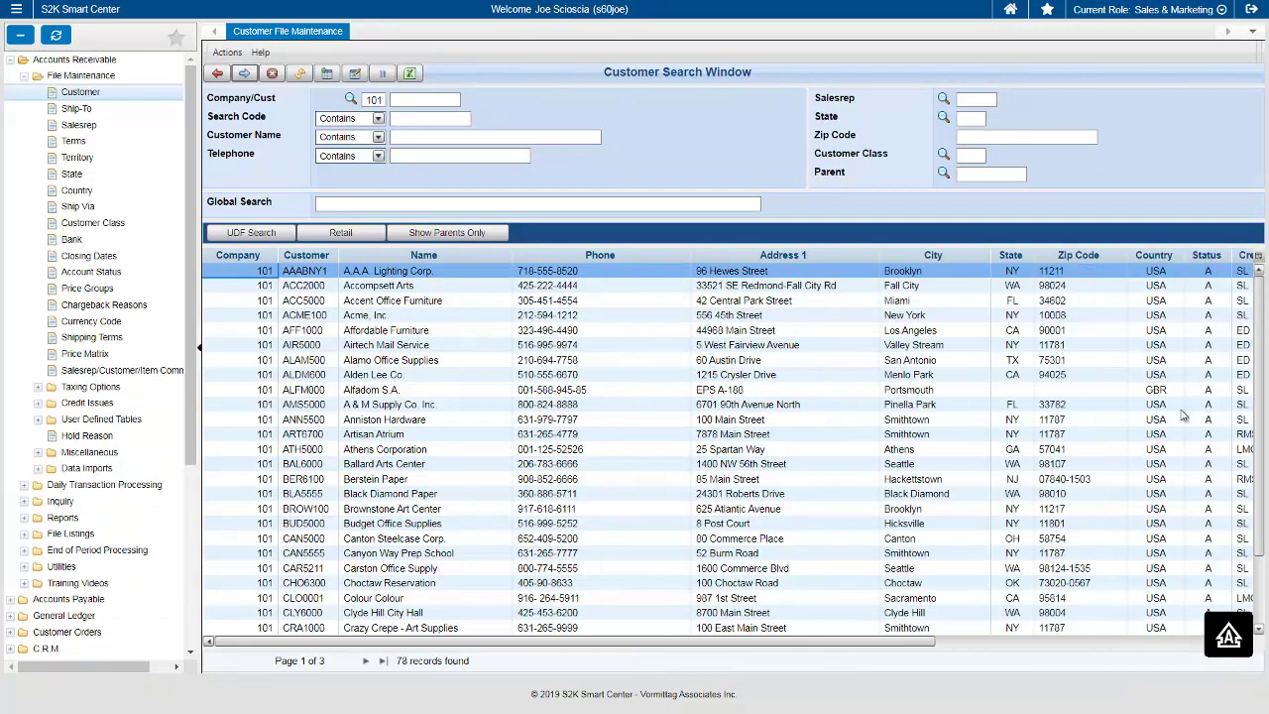
# Step: Widen the Name column slightly and move the Country column directly after it
pyautogui.moveTo(514, 256)
pyautogui.mouseDown()
pyautogui.moveTo(601, 257)
pyautogui.moveTo(534, 258)
pyautogui.mouseUp()
pyautogui.moveTo(1167, 260); pyautogui.dragTo(553, 265)
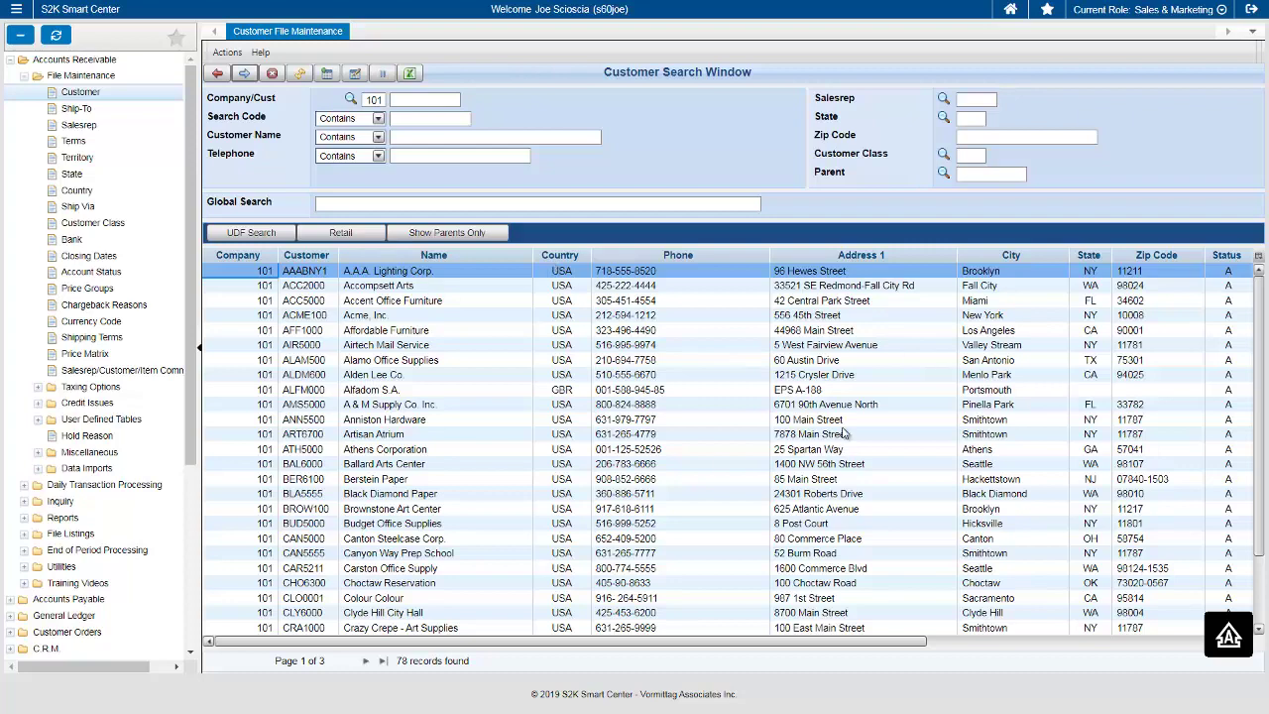
# Step: Exit and reopen Customer file maintenance, reset all column settings of the customer list, and exit the program
pyautogui.click(274, 73)
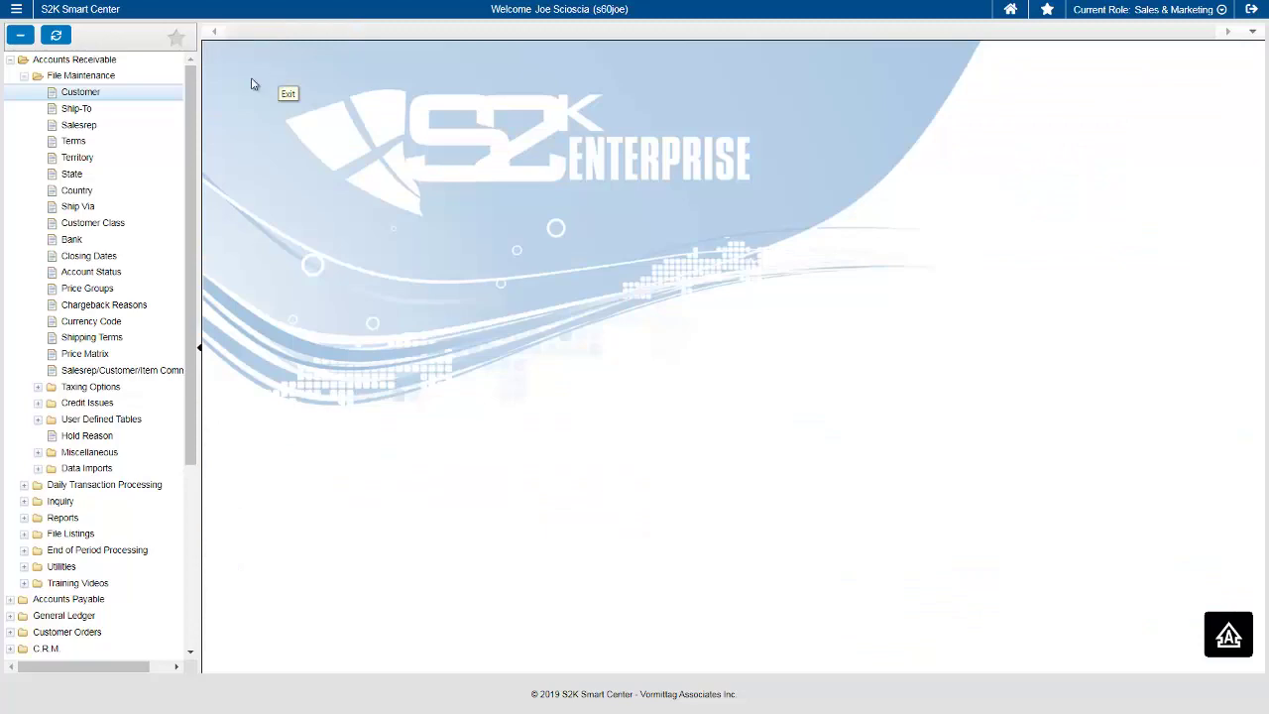
pyautogui.click(79, 91)
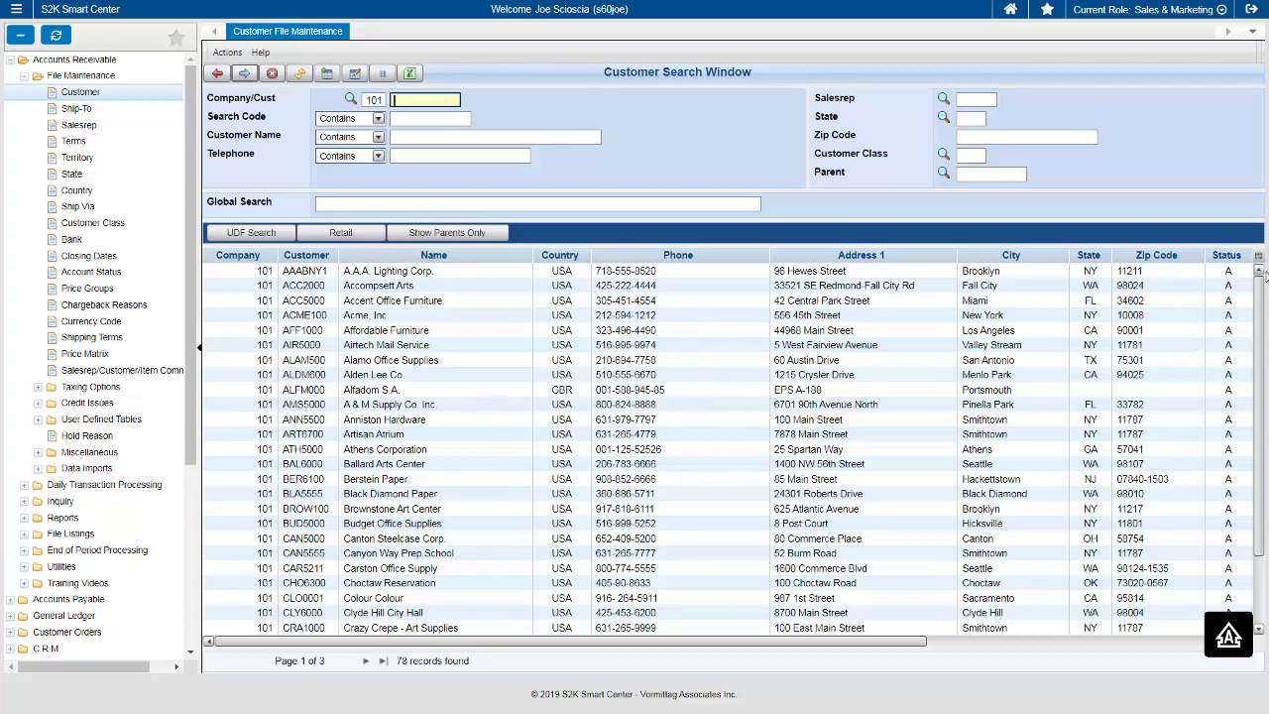
pyautogui.click(1258, 256)
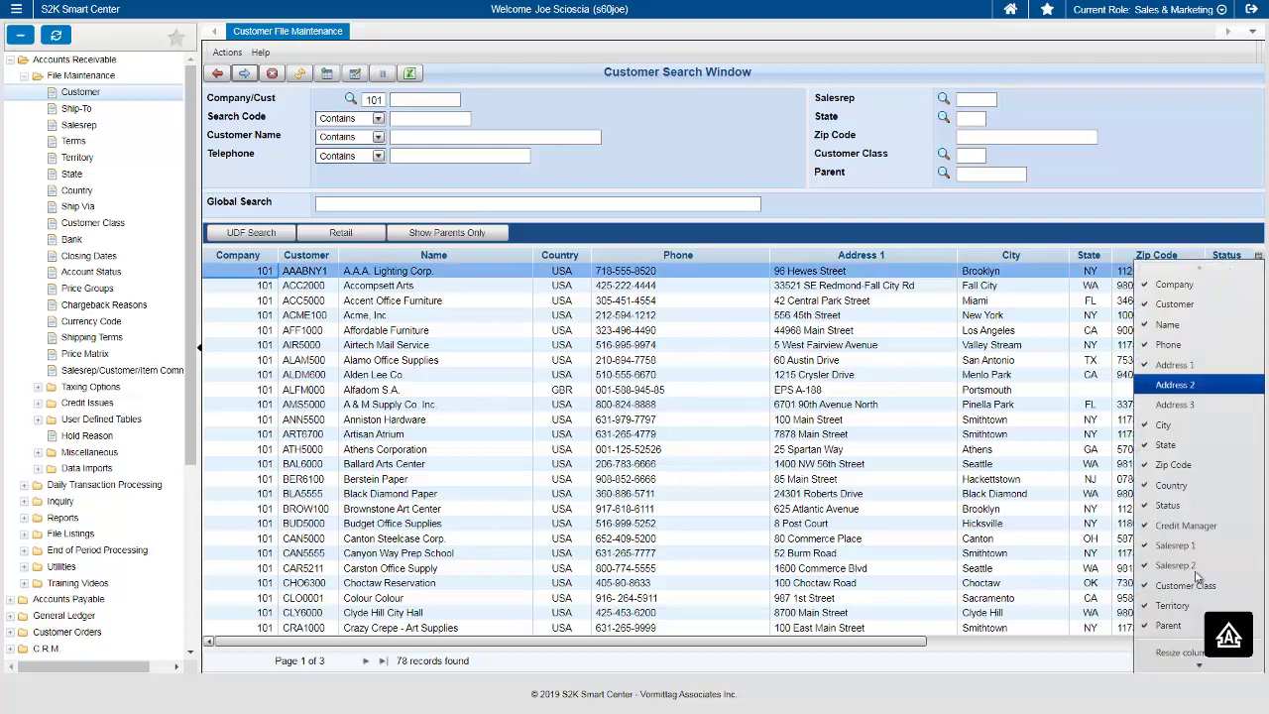
pyautogui.moveTo(1189, 675)
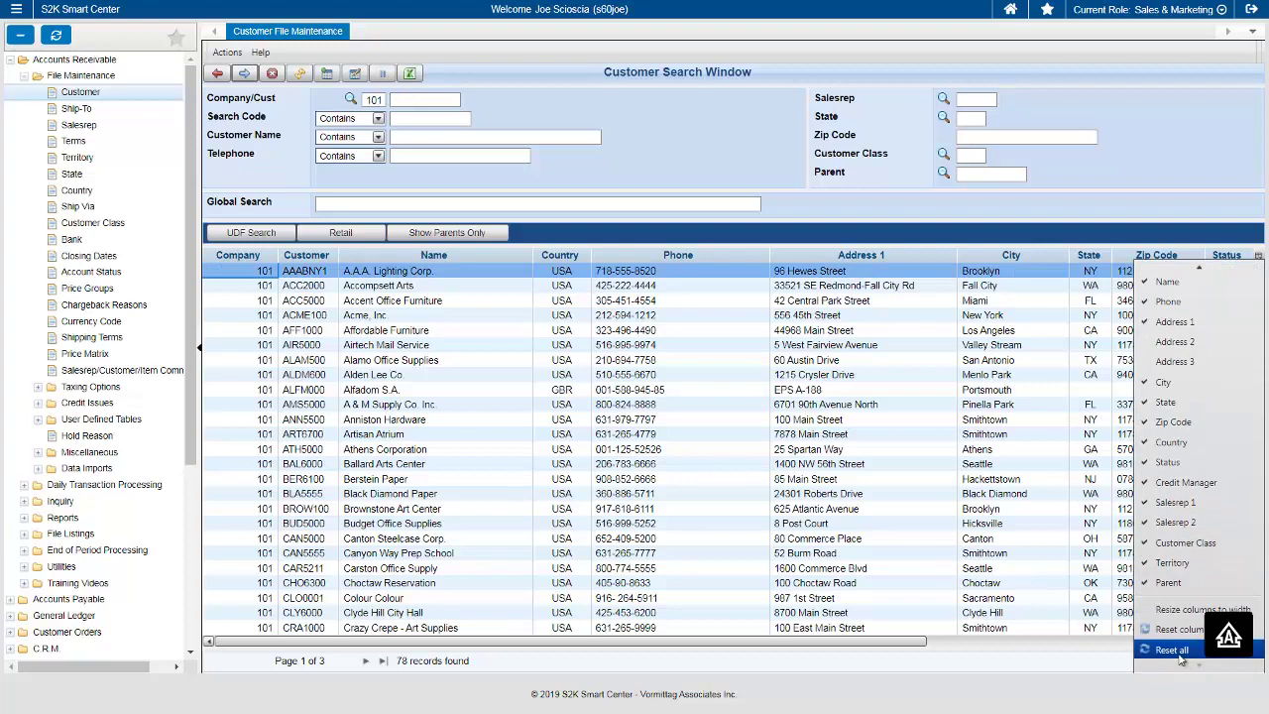
pyautogui.click(1178, 651)
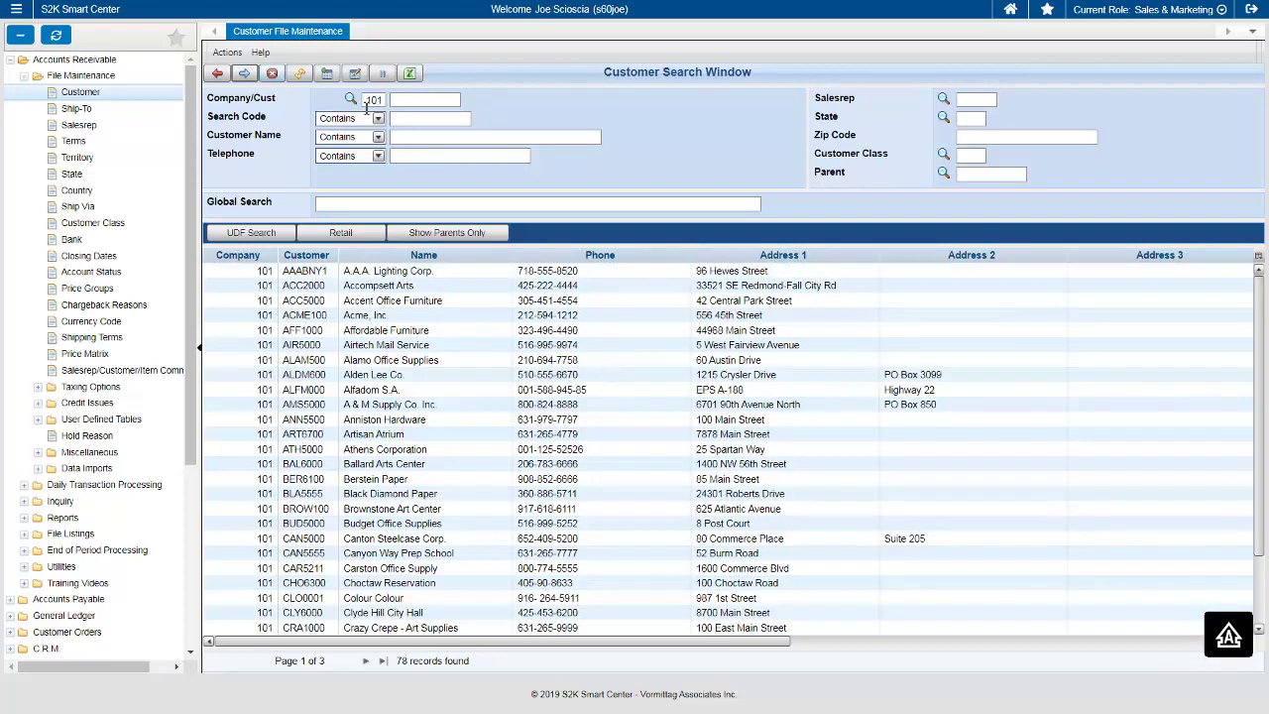
pyautogui.click(272, 74)
# Step: Collapse the File Maintenance folder and open the A/R Manager program from the Accounts Receivable Inquiry folder
pyautogui.click(79, 76)
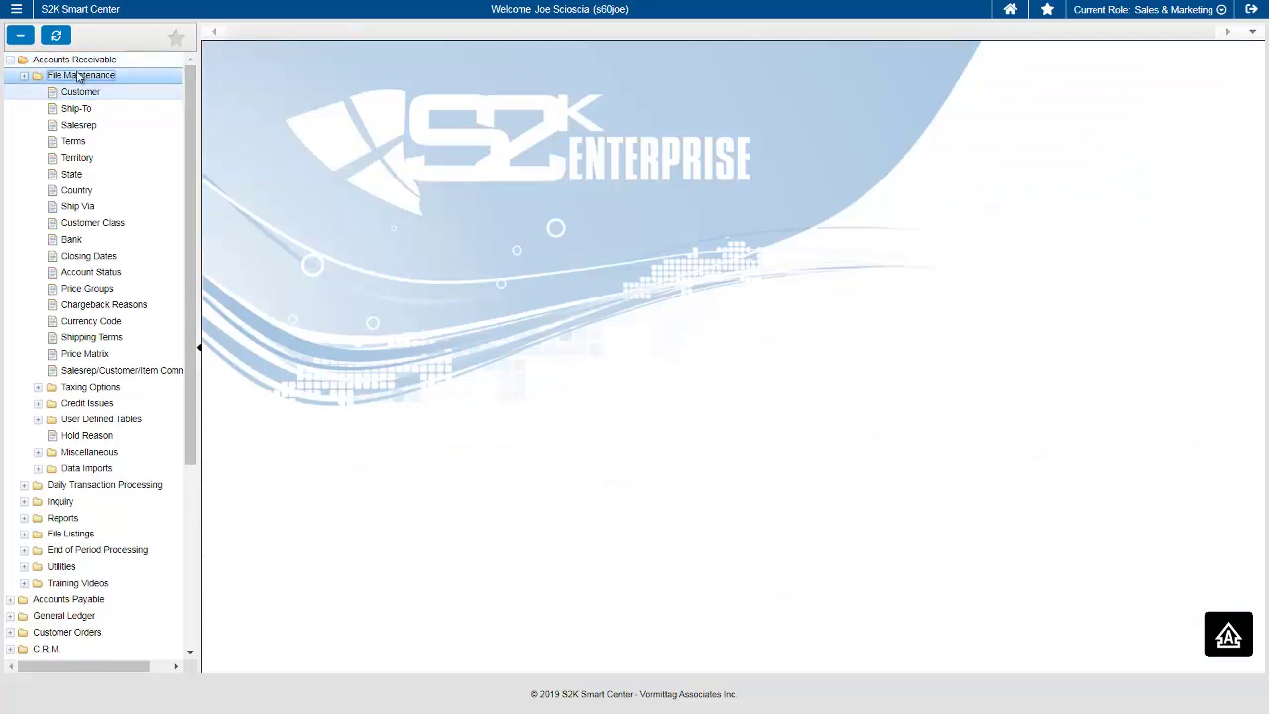
pyautogui.click(59, 108)
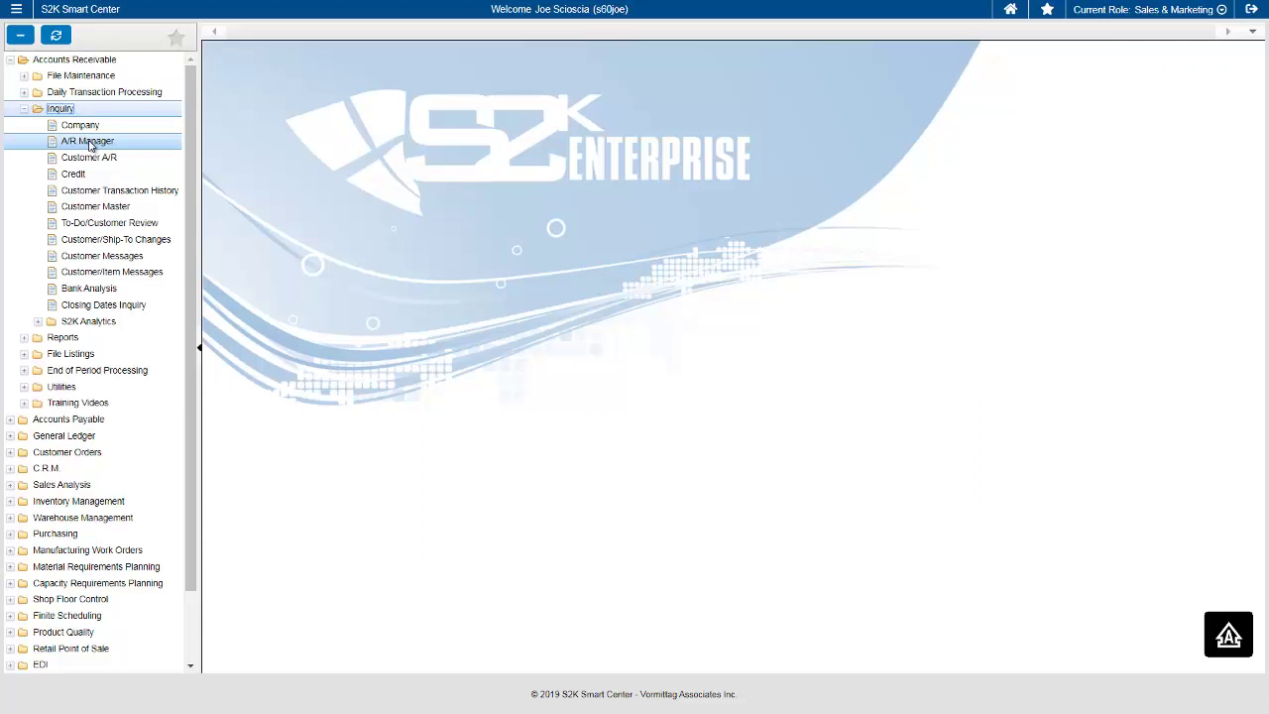
pyautogui.click(90, 144)
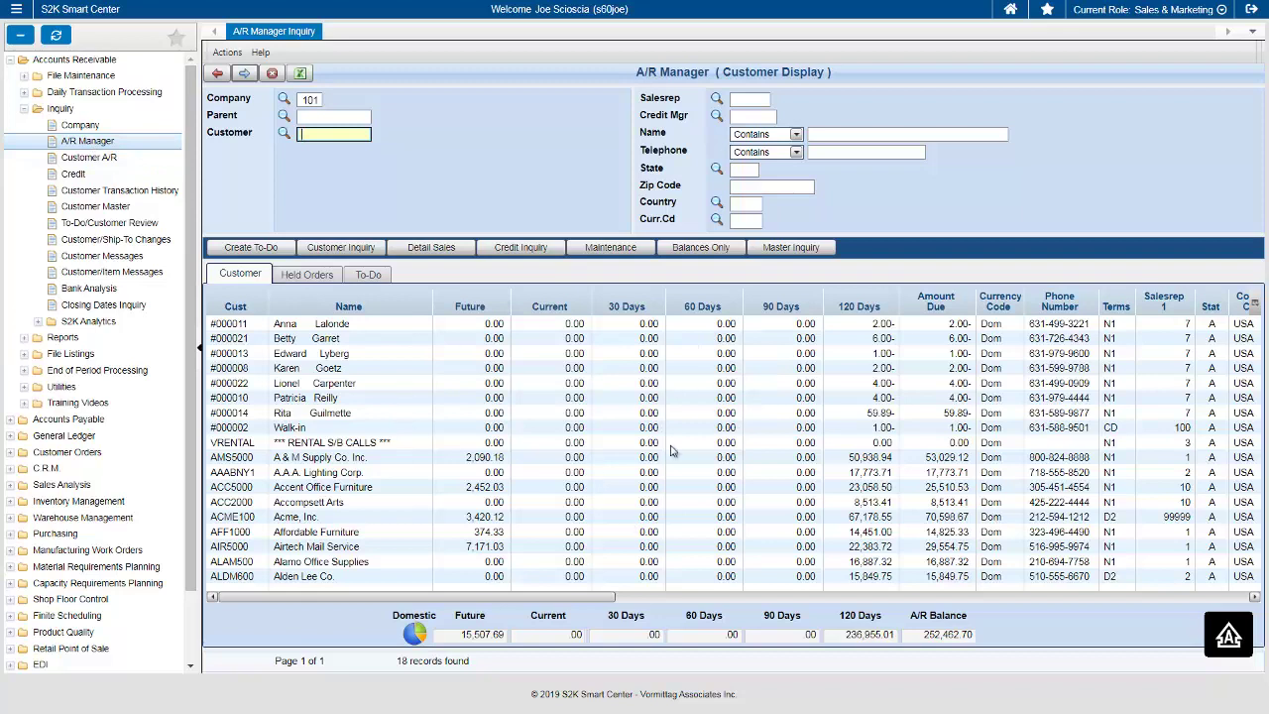
# Step: Sort the A/R Manager customer list by Amount Due from highest to lowest and move the Phone Number column after Name
pyautogui.click(944, 307)
pyautogui.click(944, 308)
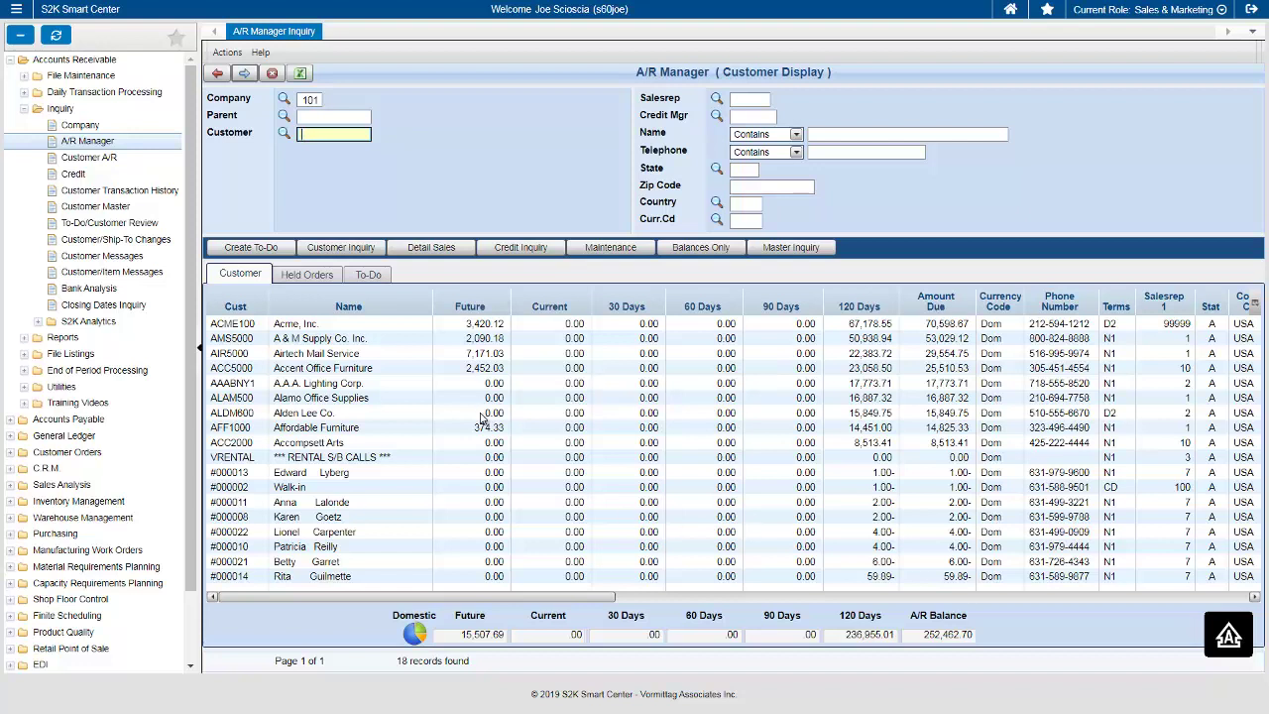
pyautogui.moveTo(1061, 301); pyautogui.dragTo(458, 308)
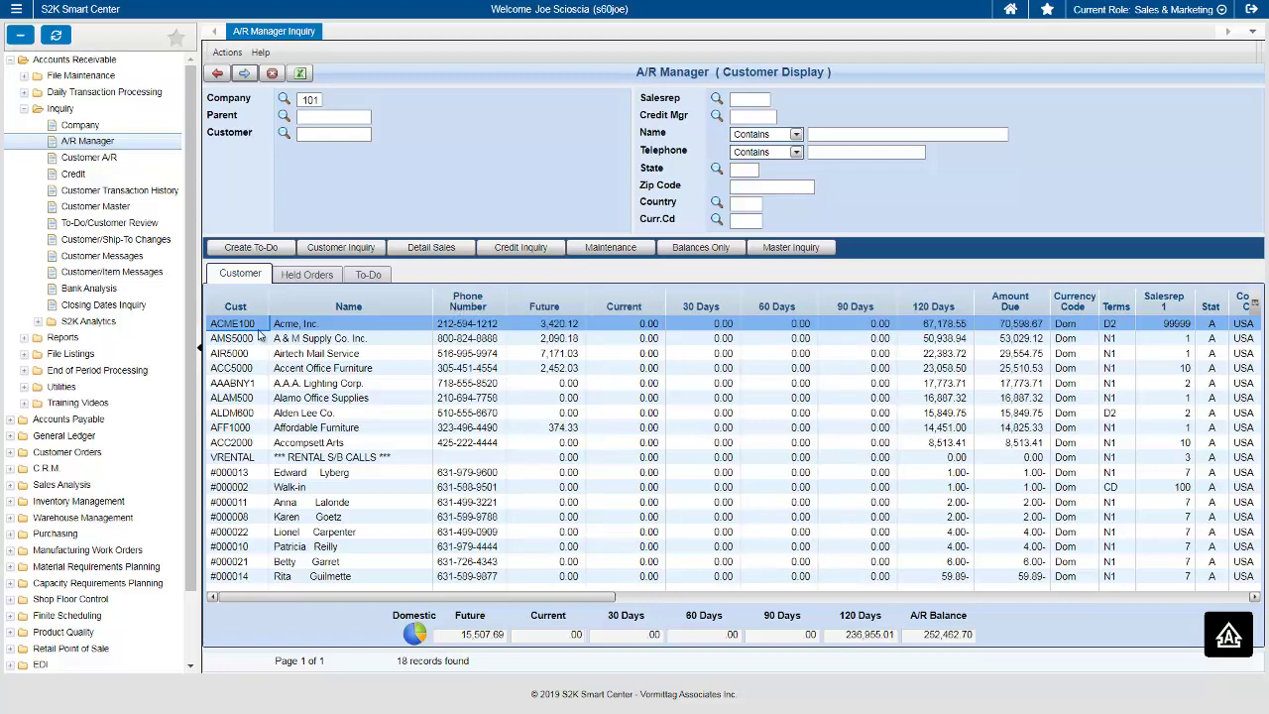
# Step: Open the Customer Inquiry for A & M Supply Co. Inc
pyautogui.click(358, 339)
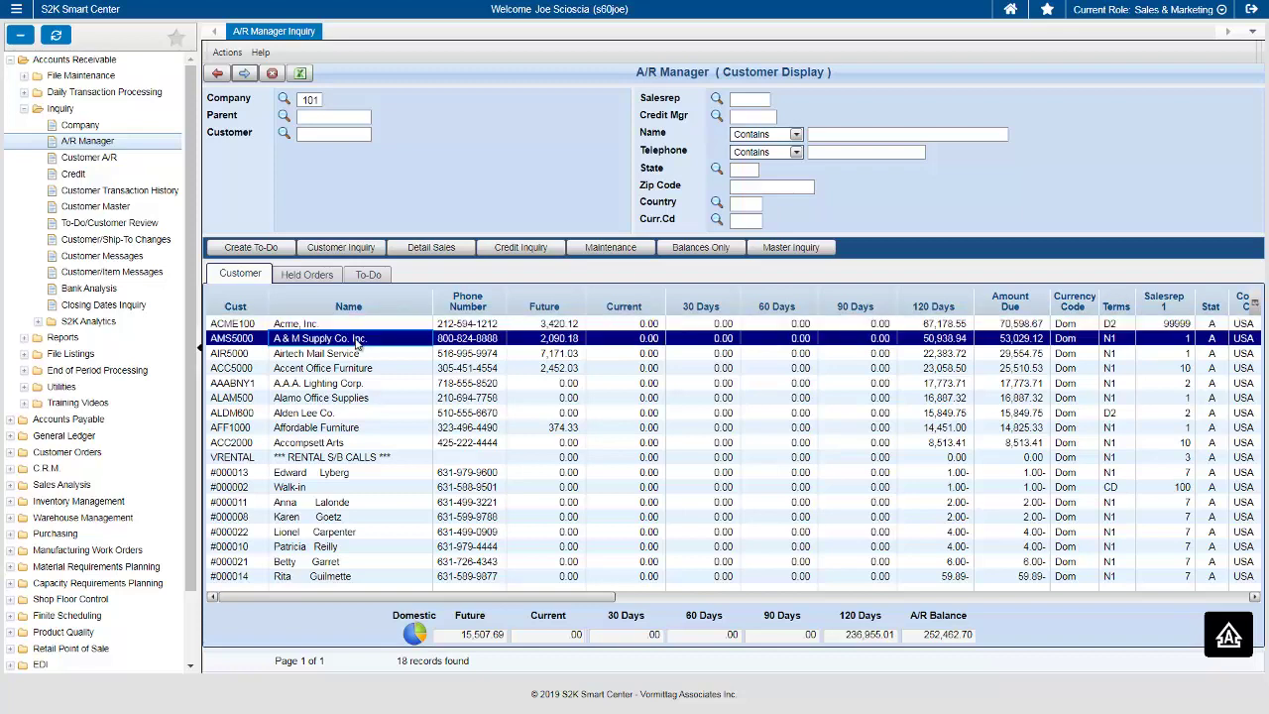
pyautogui.click(341, 248)
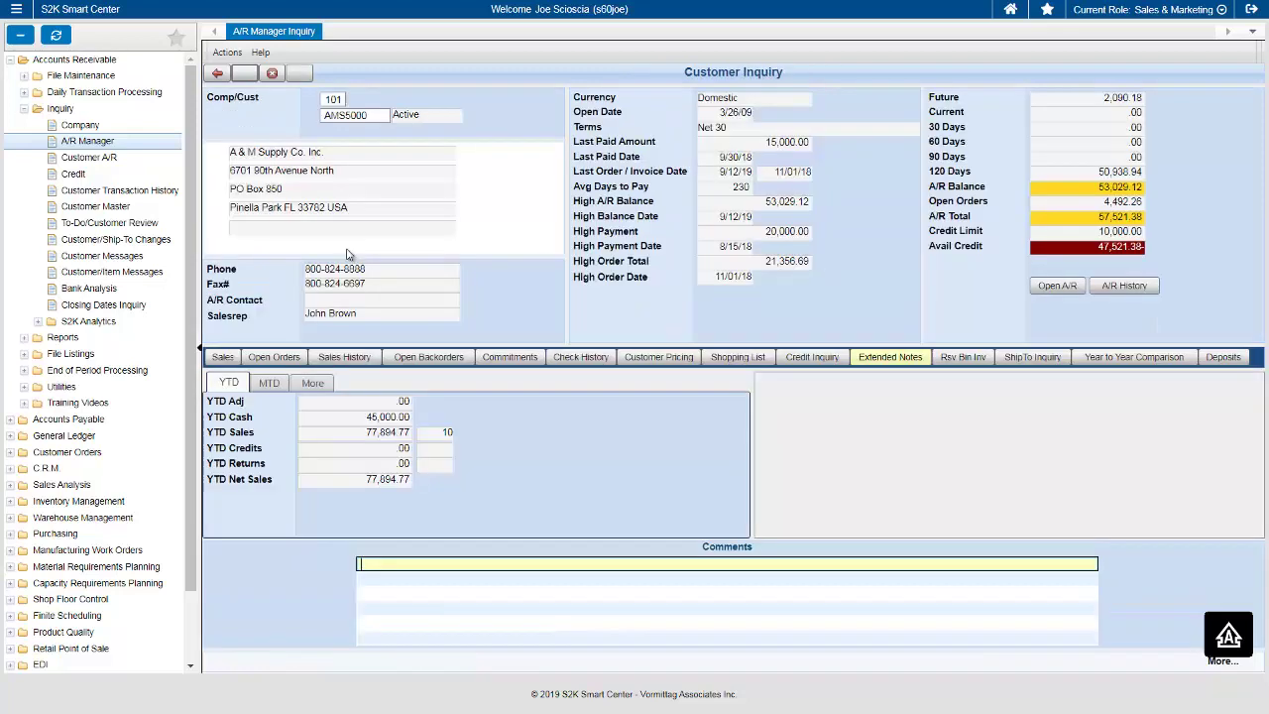
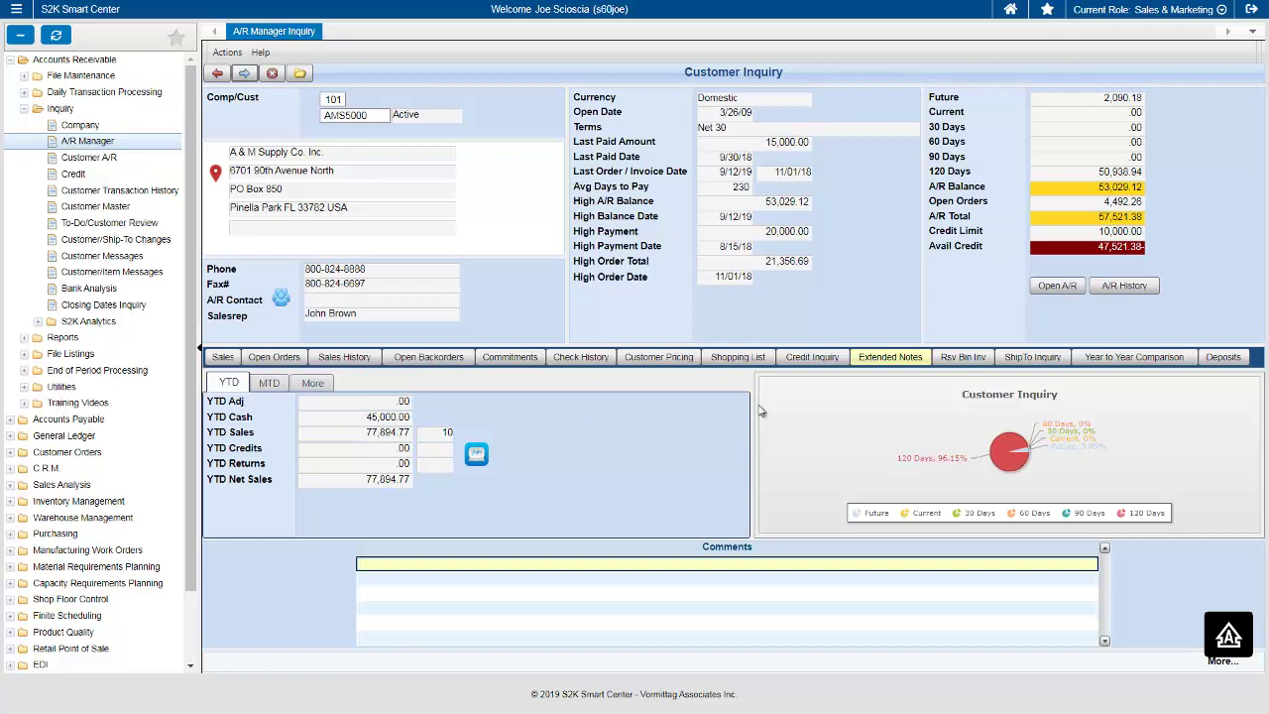
# Step: Open the Scorecard analytics dashboard for the current customer, review its sales and aging figures, and return to the Customer Inquiry
pyautogui.click(1127, 363)
pyautogui.click(475, 456)
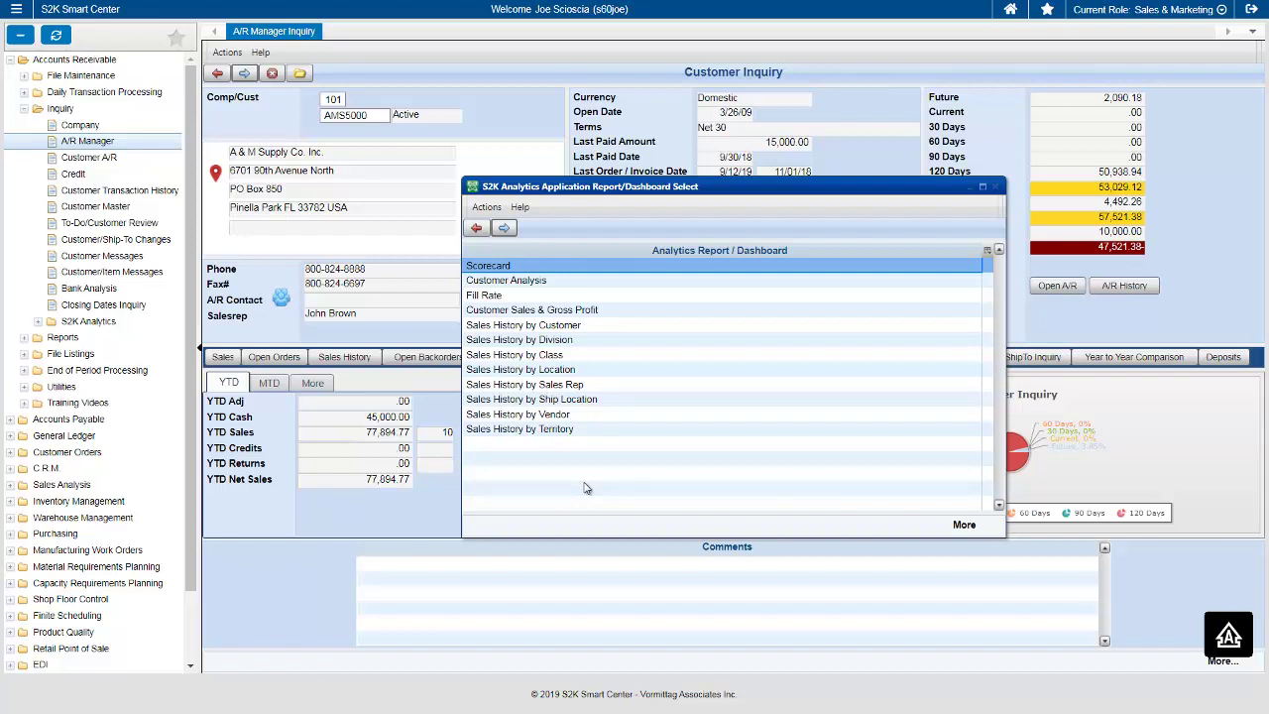
pyautogui.click(497, 270)
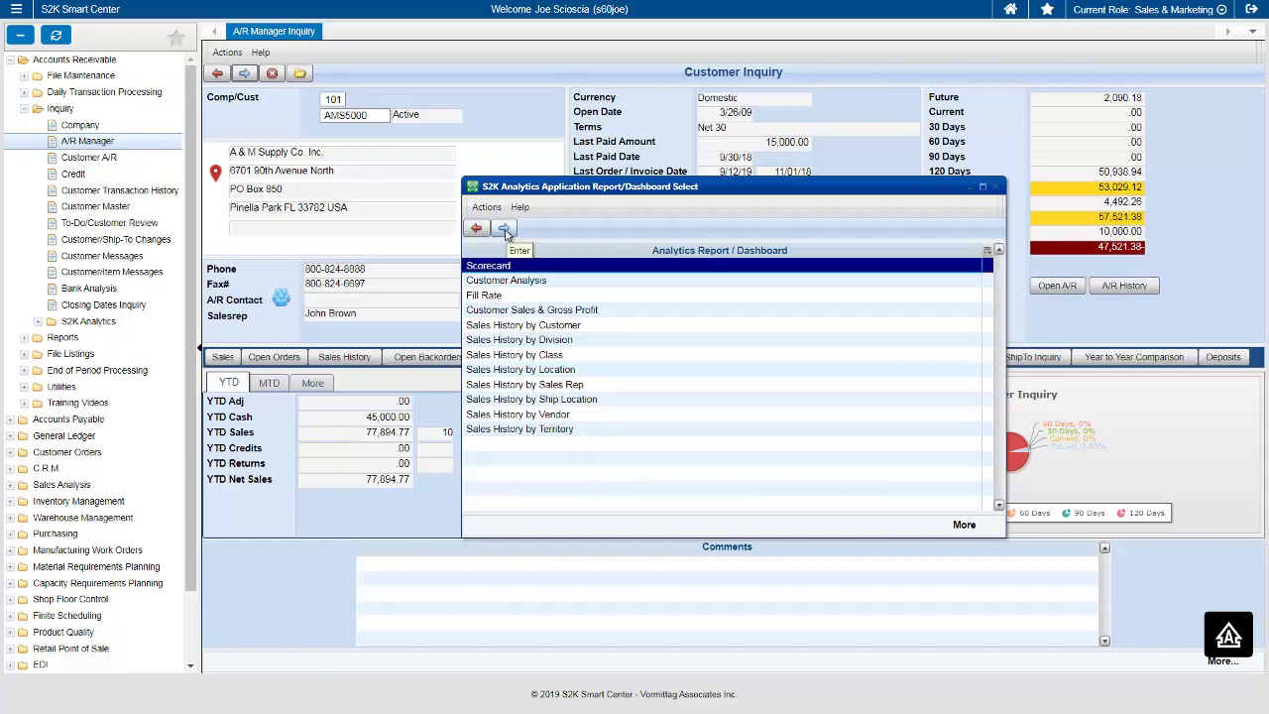
pyautogui.click(505, 230)
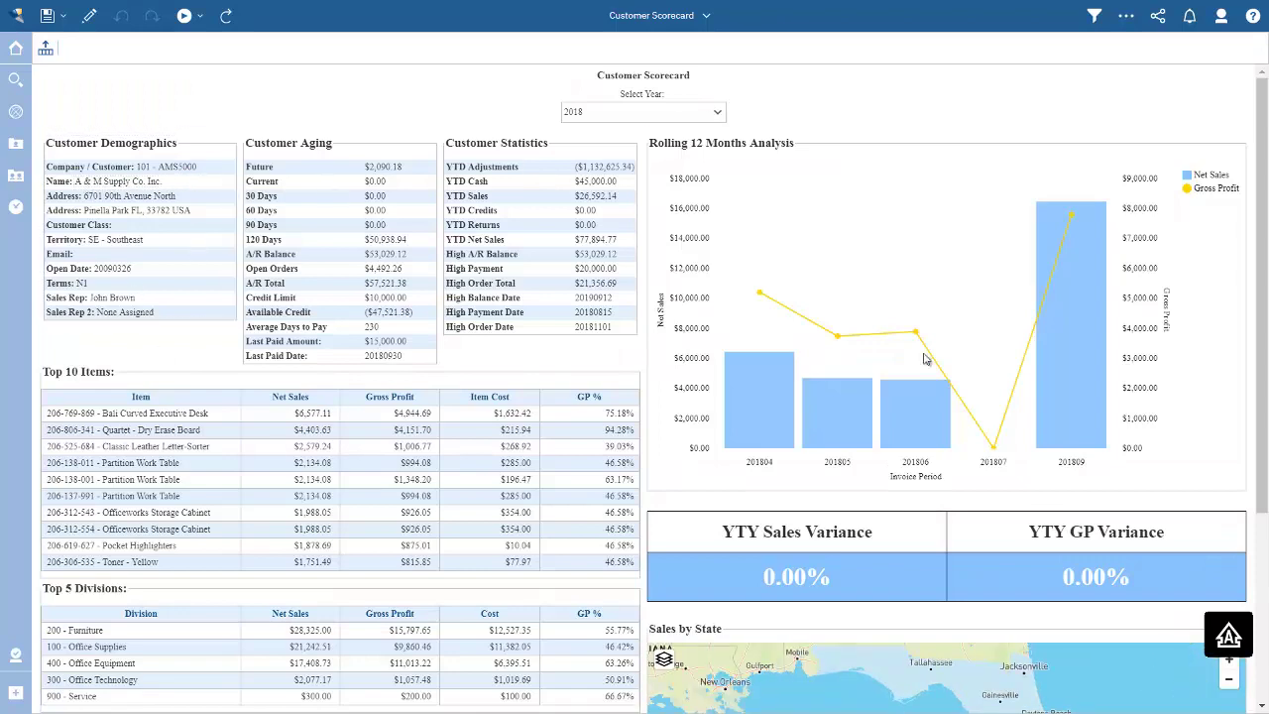
pyautogui.moveTo(1267, 199); pyautogui.dragTo(1266, 171)
pyautogui.click(876, 323)
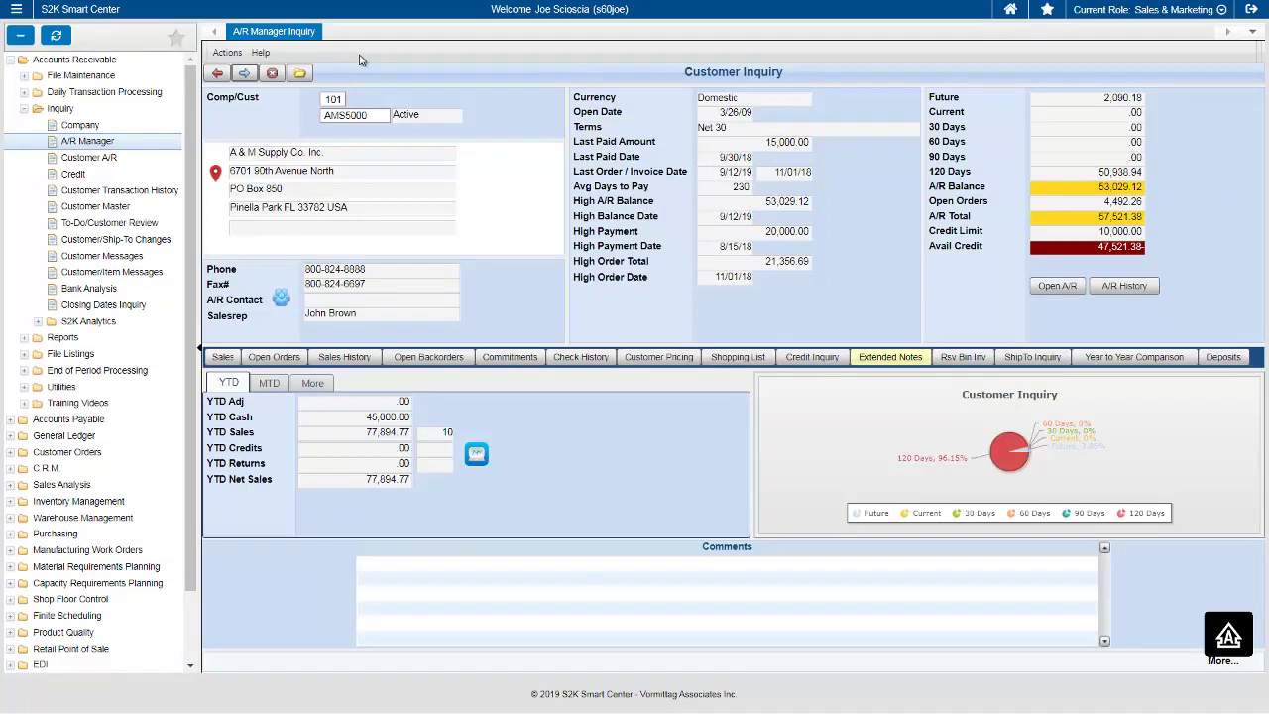
# Step: Open the customer's S2K Docs folder, view Credit_Application Sample.pdf, and close both the PDF and the document window
pyautogui.click(299, 72)
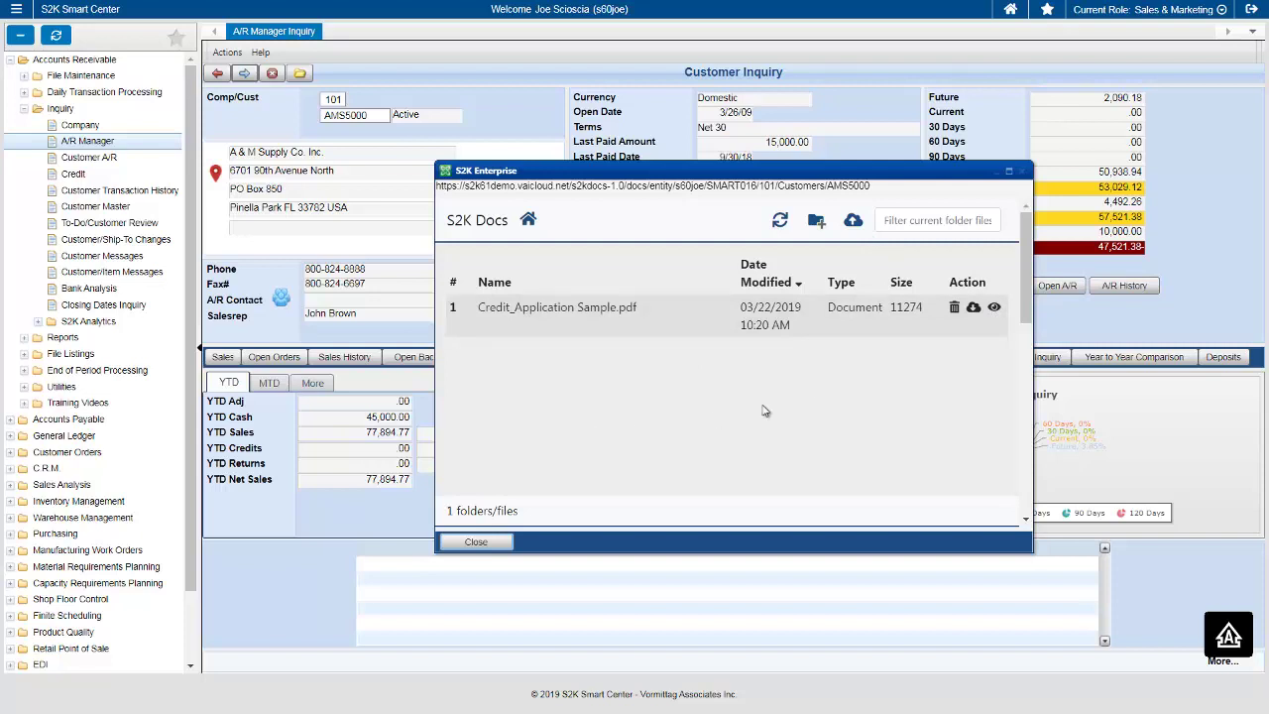
pyautogui.click(995, 307)
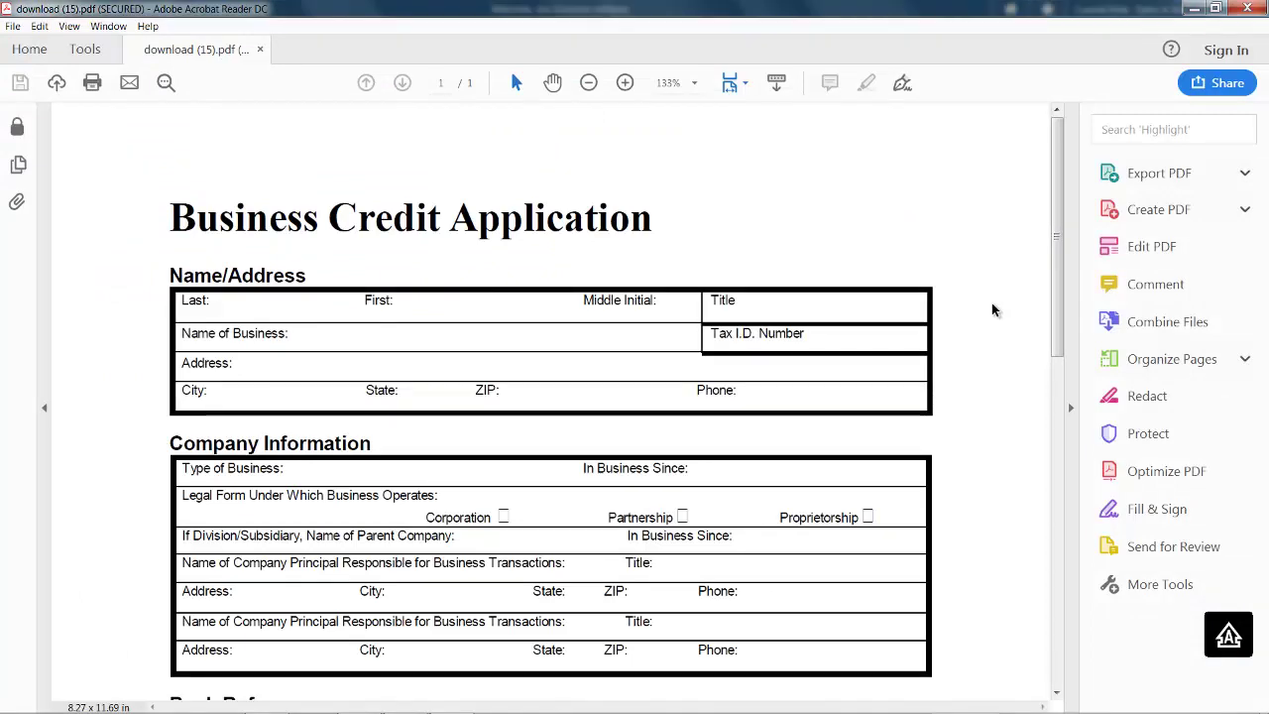
pyautogui.click(1252, 10)
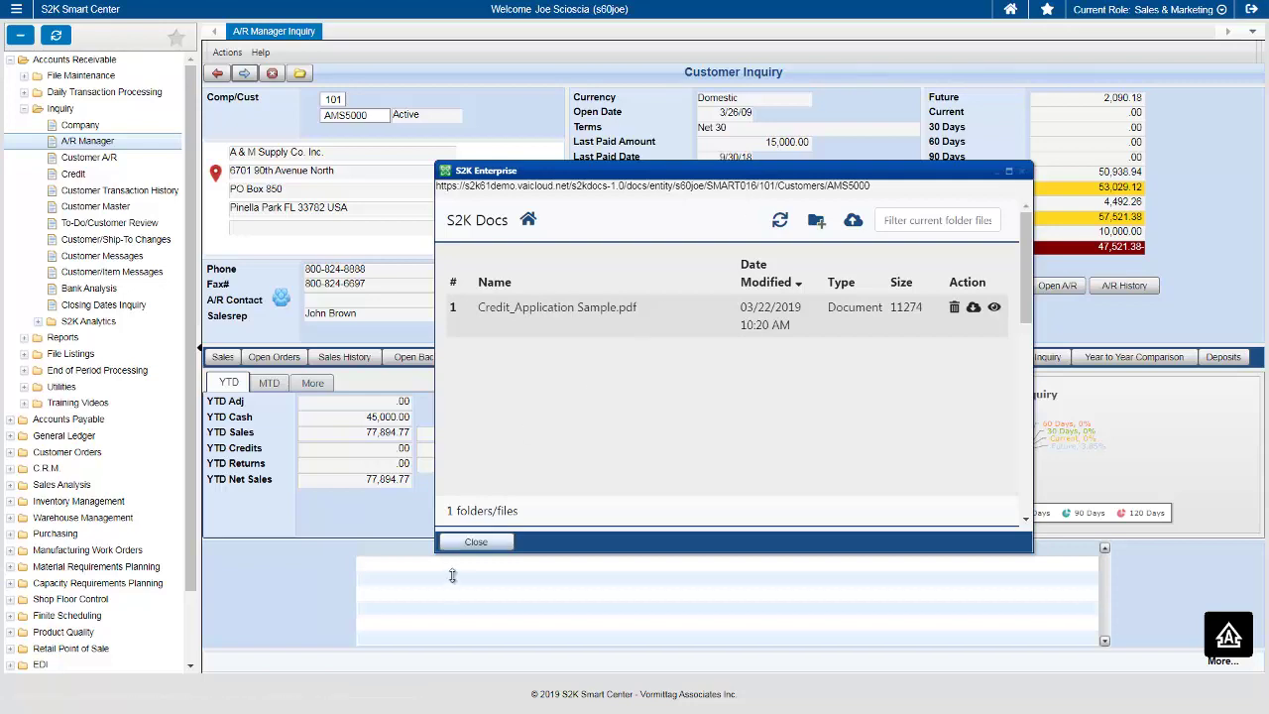
pyautogui.click(477, 543)
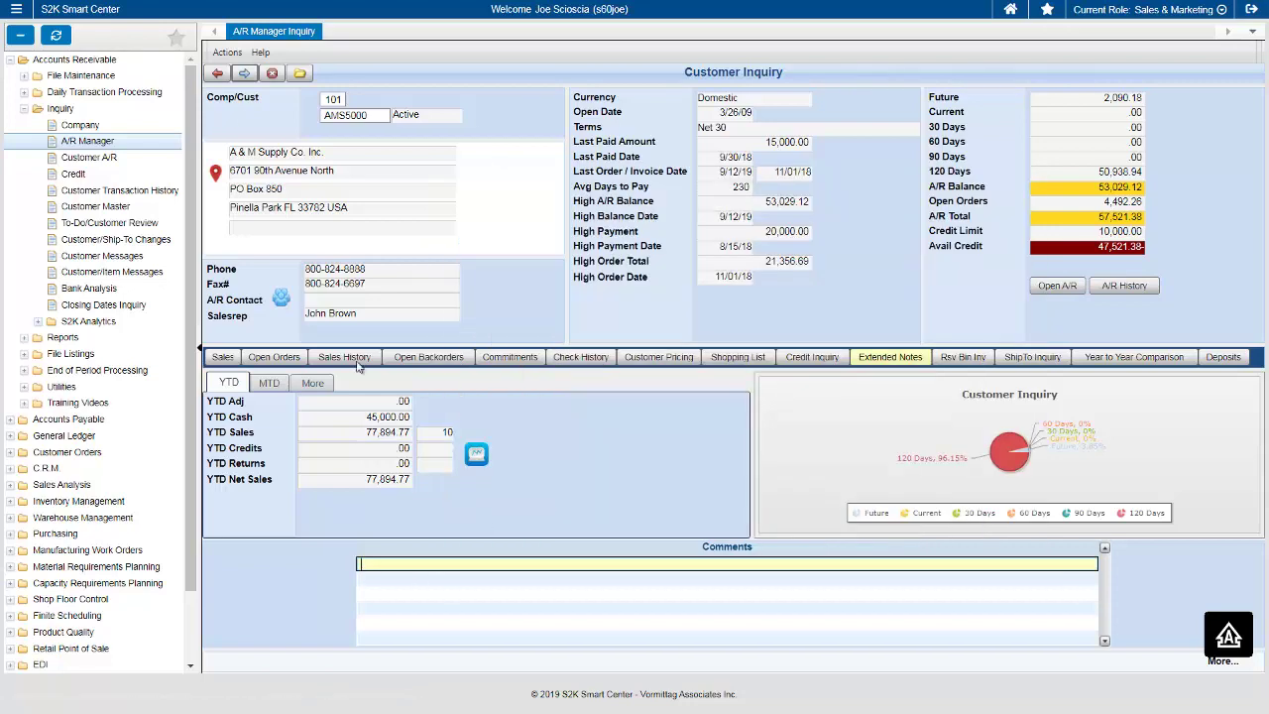
# Step: Exit the A/R Manager inquiry and collapse the Accounts Receivable folder
pyautogui.click(273, 75)
pyautogui.click(273, 75)
pyautogui.doubleClick(85, 60)
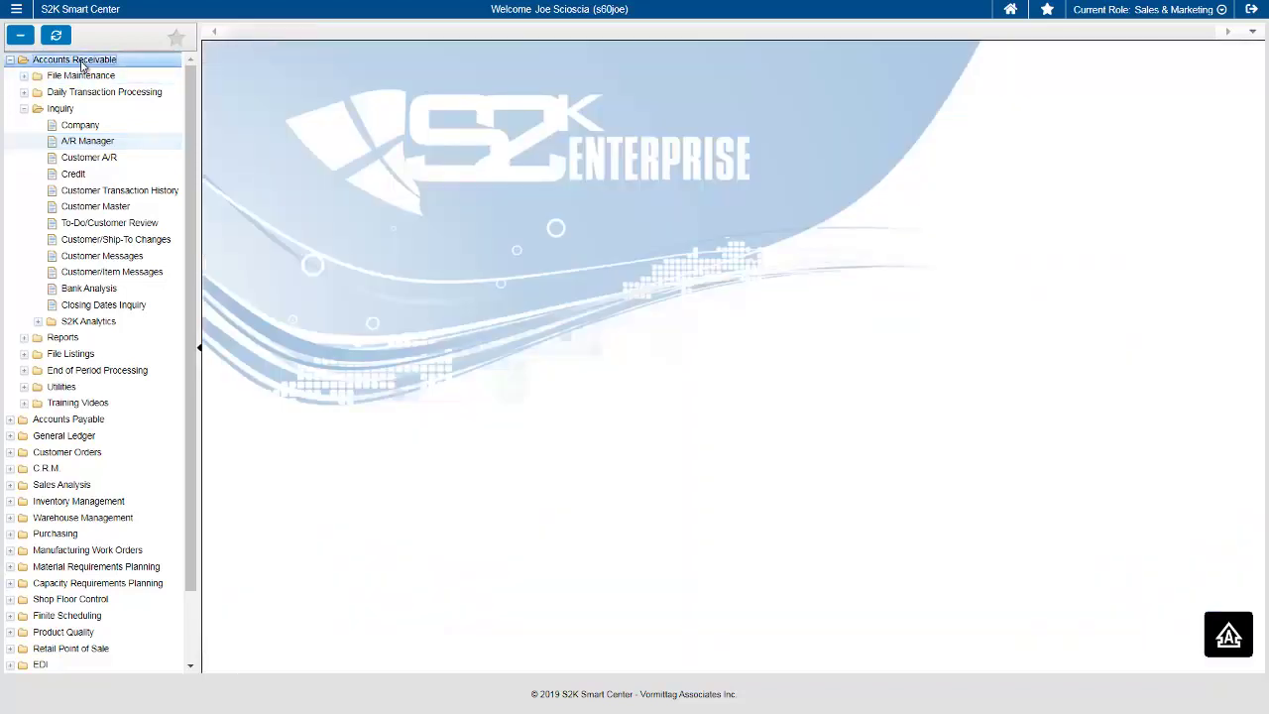
# Step: Expand Accounts Payable through Daily Transaction Processing and Payment Processing to Credit Card Payments, and read the full program names
pyautogui.doubleClick(79, 75)
pyautogui.doubleClick(84, 109)
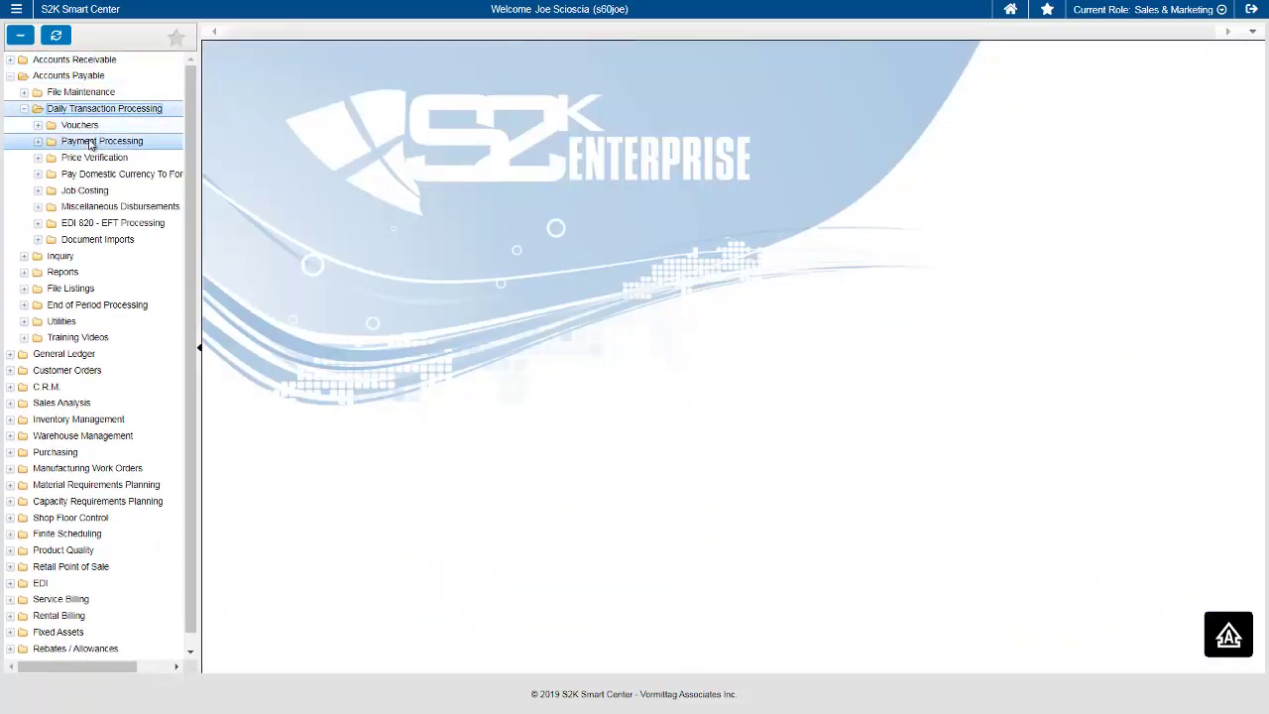
pyautogui.doubleClick(89, 143)
pyautogui.doubleClick(95, 257)
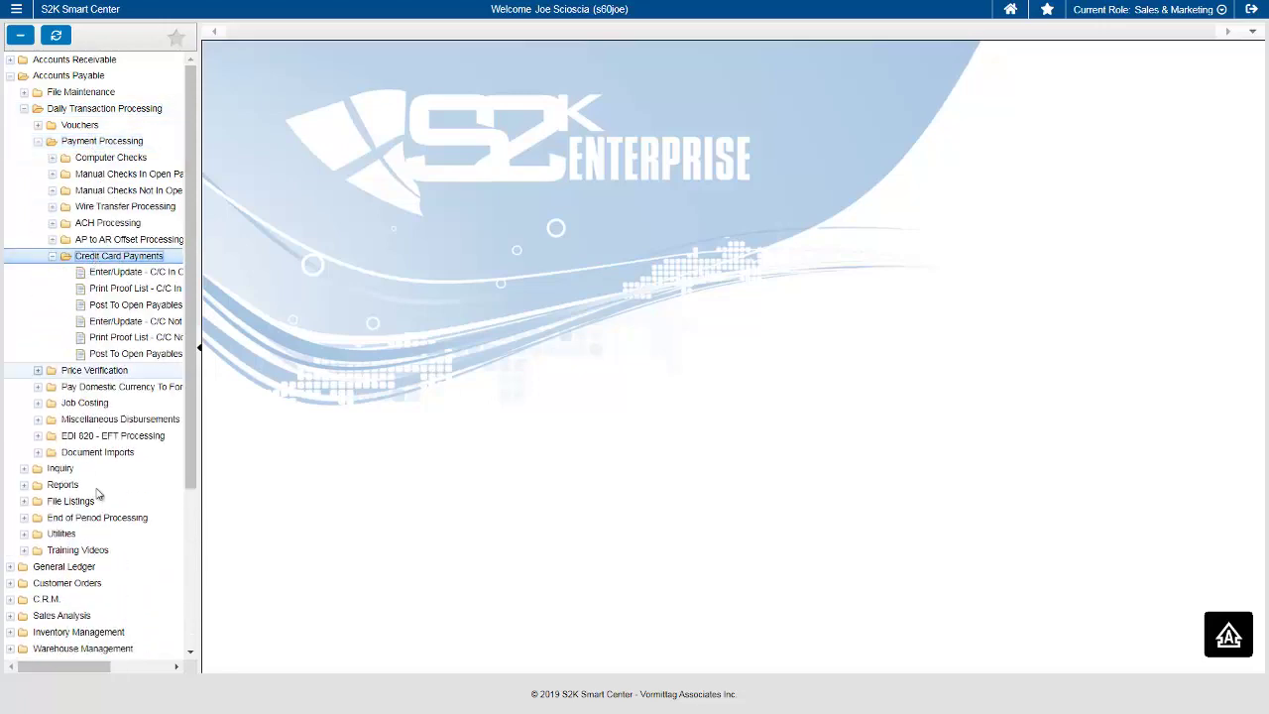
pyautogui.moveTo(87, 666); pyautogui.dragTo(107, 666)
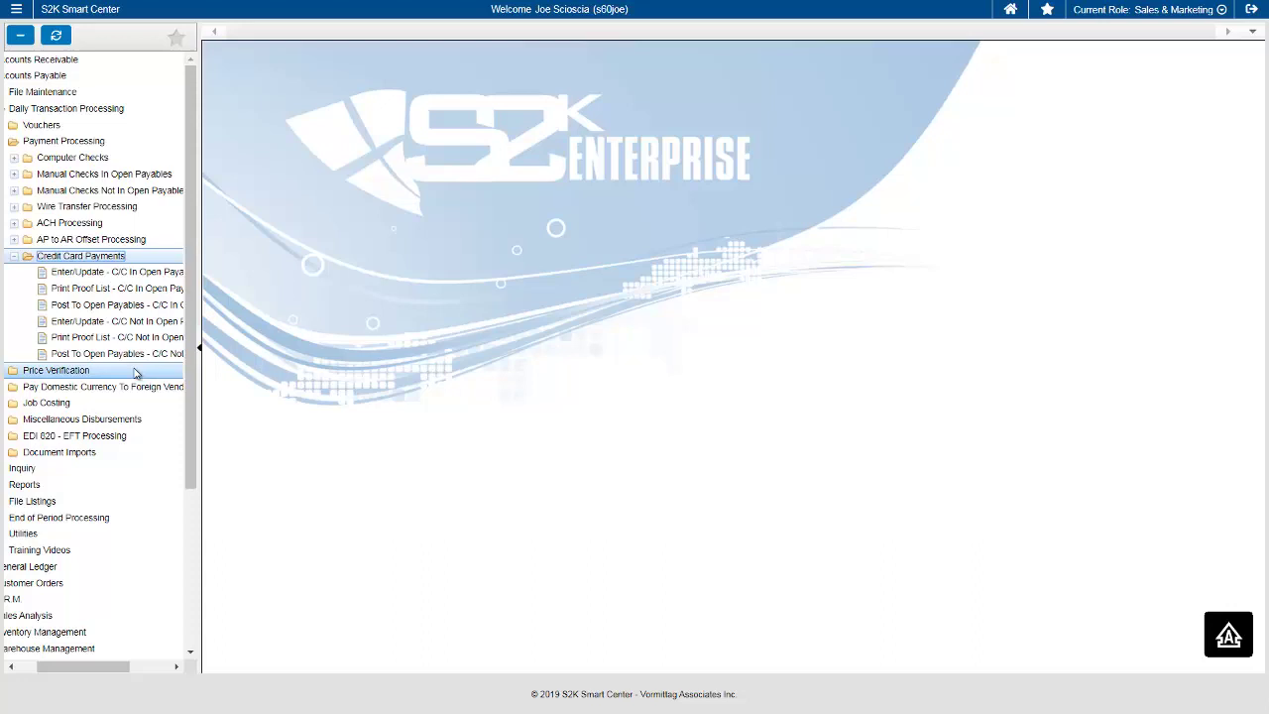
pyautogui.moveTo(60, 666); pyautogui.dragTo(39, 663)
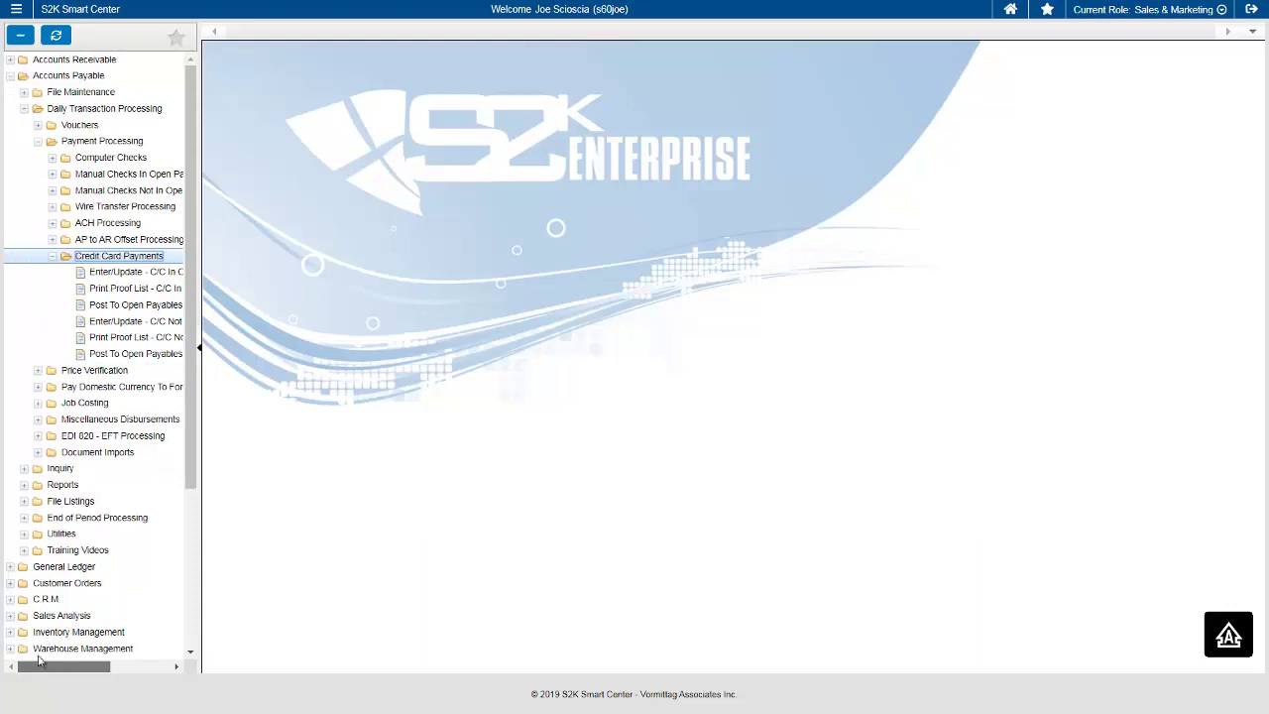
# Step: Collapse the Accounts Payable folders and open the Order Entry program from Customer Orders, Daily Transaction Processing
pyautogui.doubleClick(96, 111)
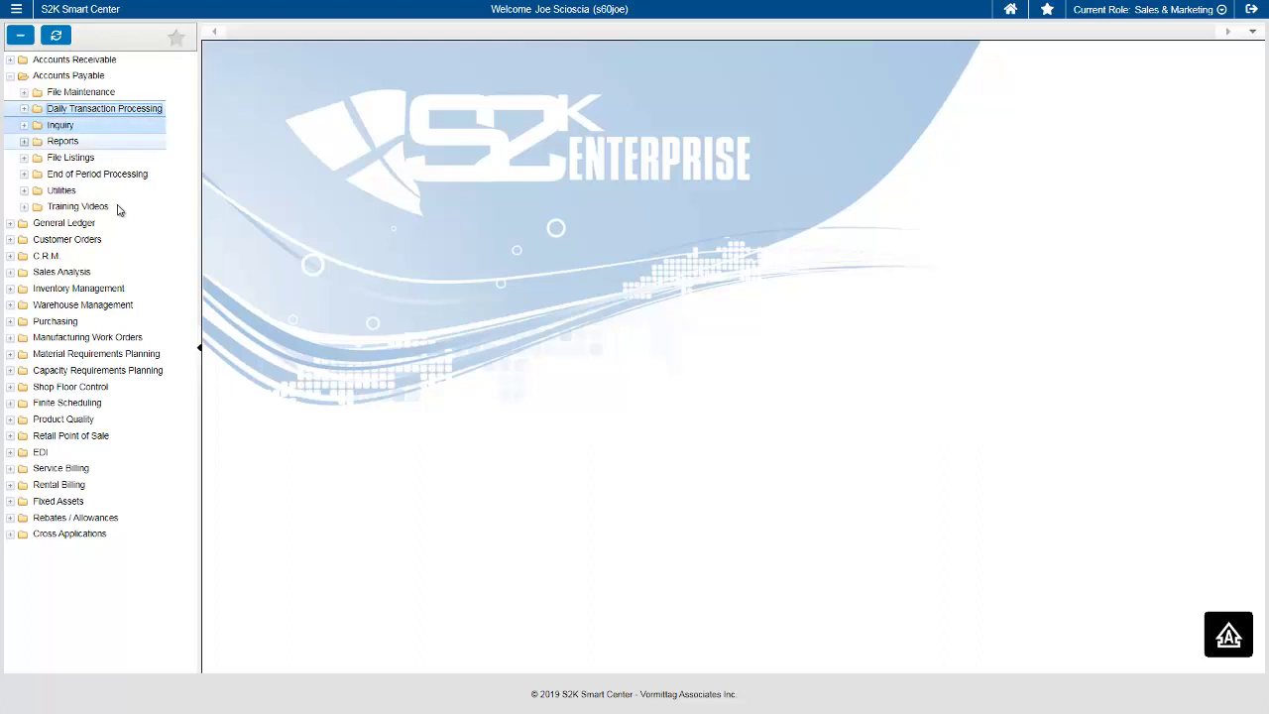
pyautogui.doubleClick(45, 77)
pyautogui.doubleClick(70, 110)
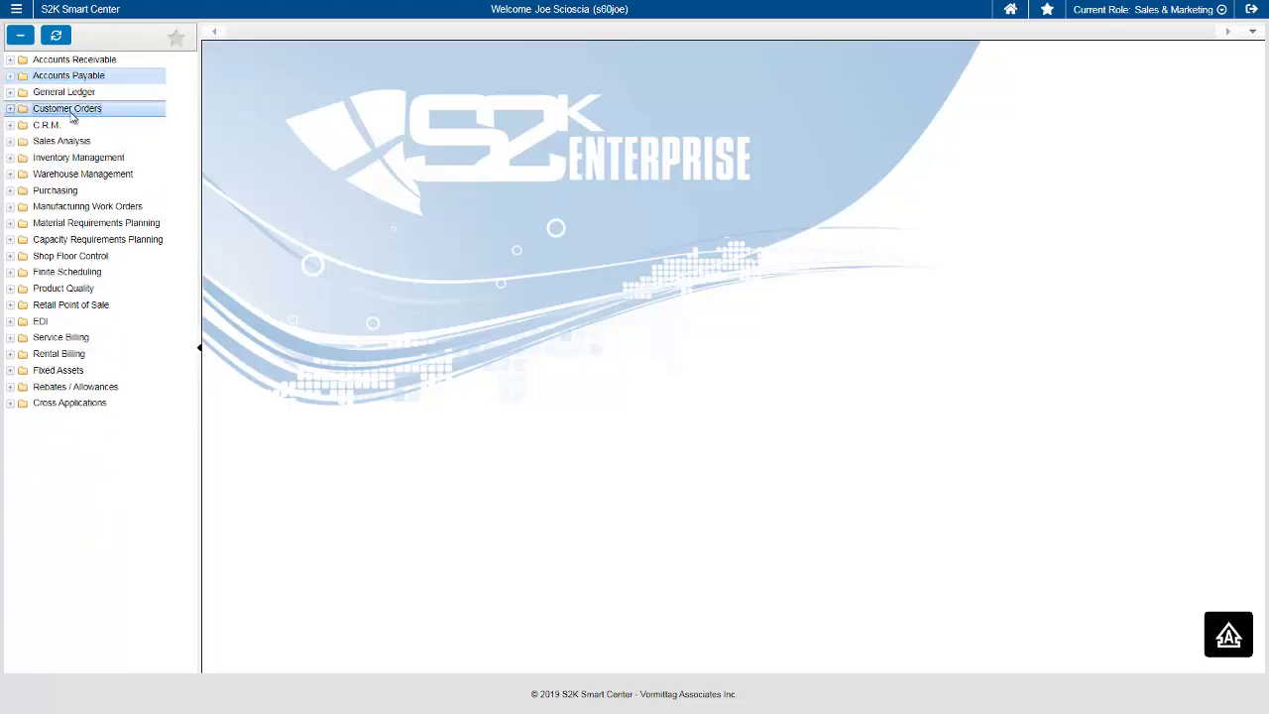
pyautogui.doubleClick(81, 141)
pyautogui.doubleClick(83, 158)
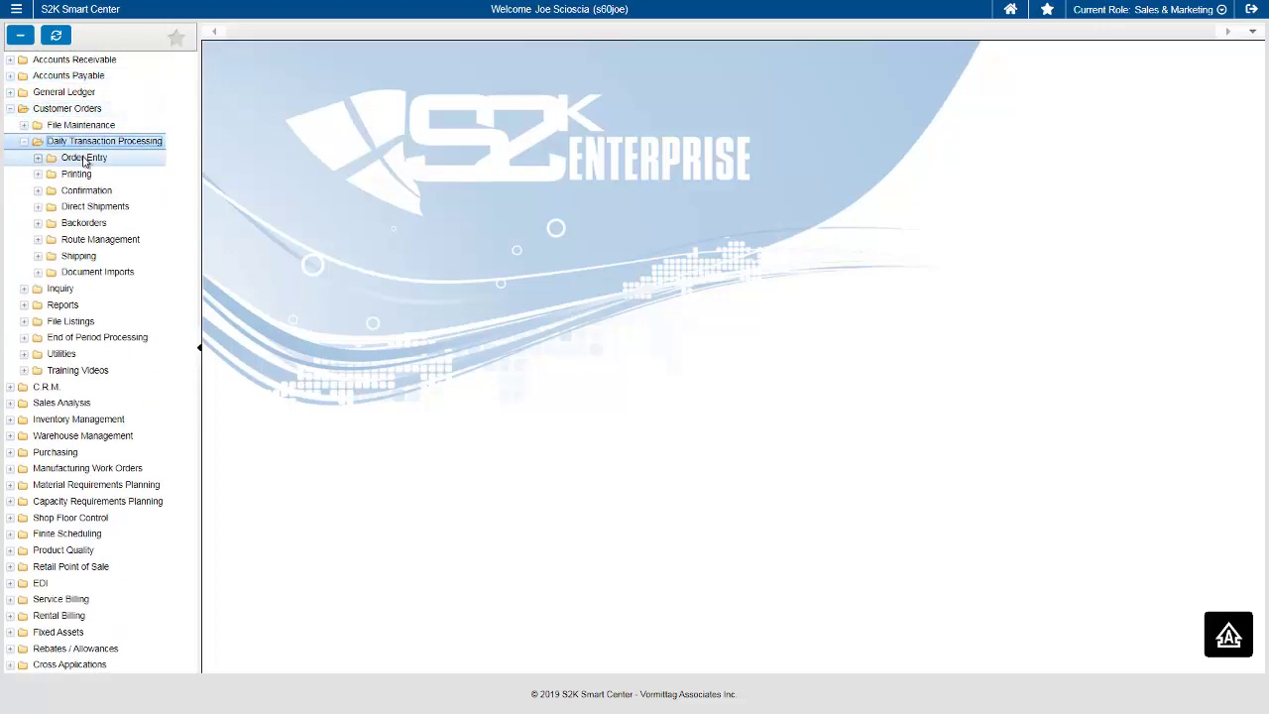
pyautogui.doubleClick(96, 174)
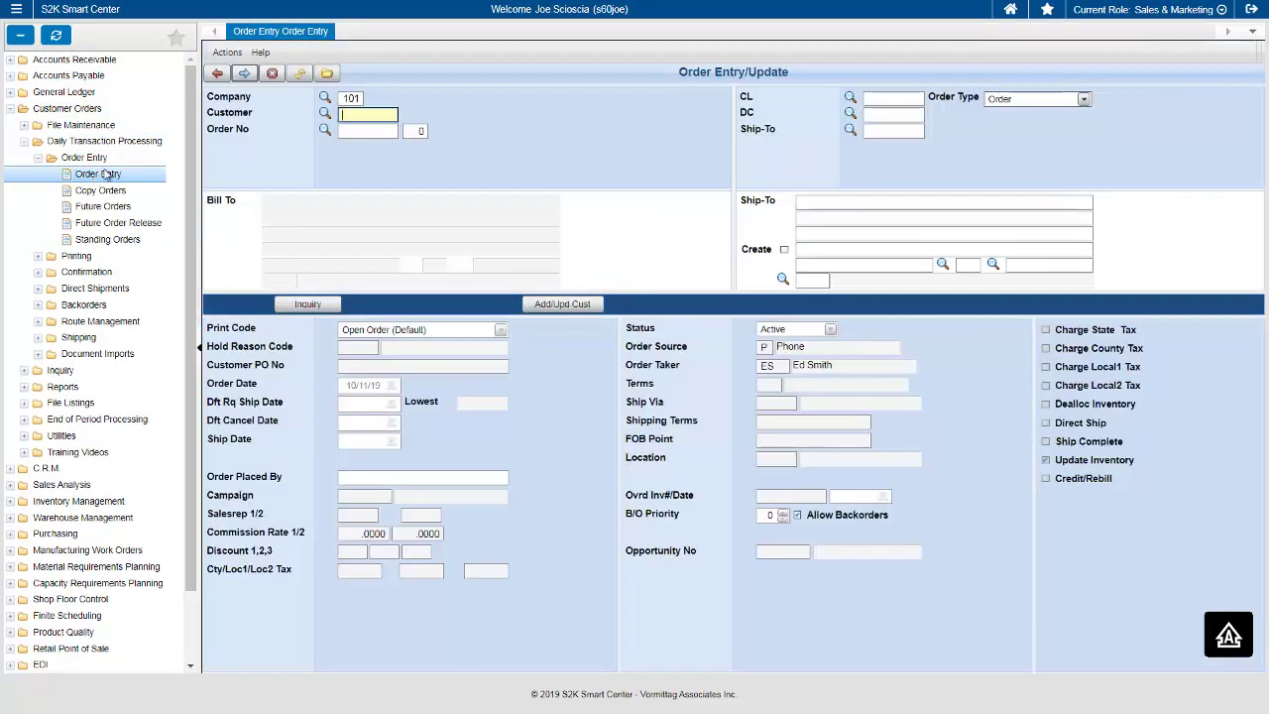
# Step: Look up and select Accent Office Furniture as the order's customer, and dismiss the internal message
pyautogui.click(325, 114)
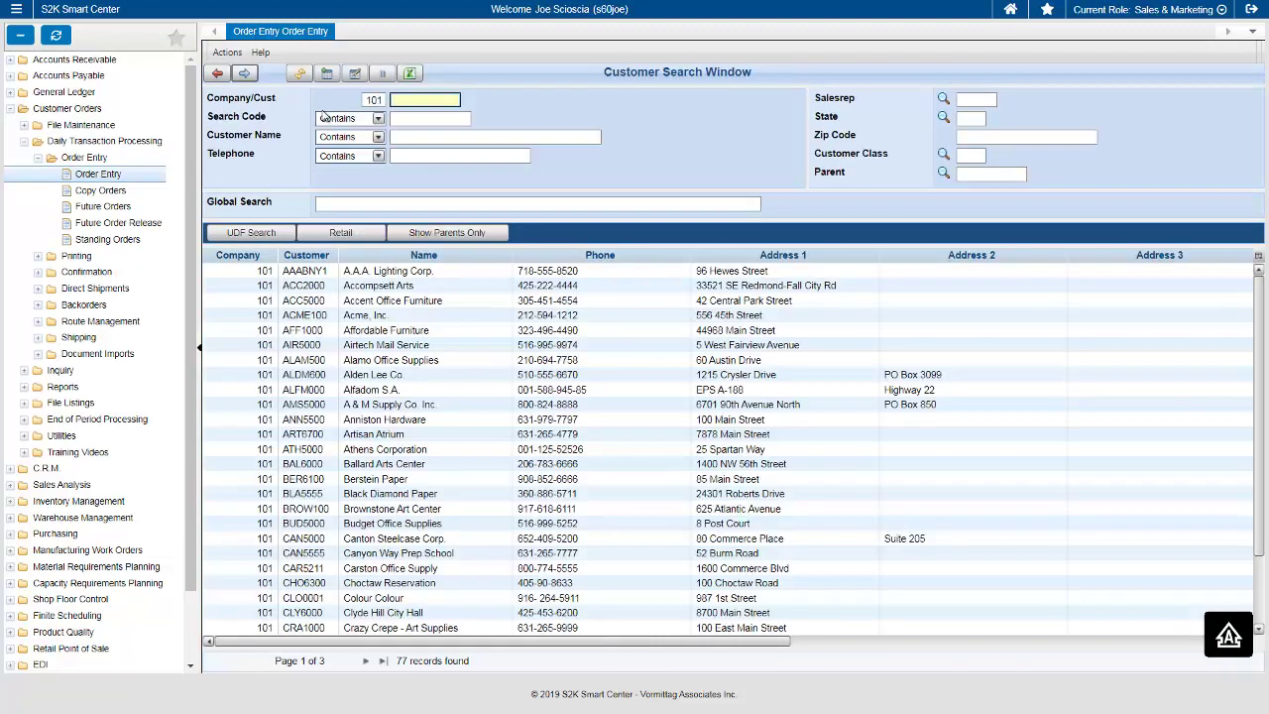
pyautogui.click(389, 304)
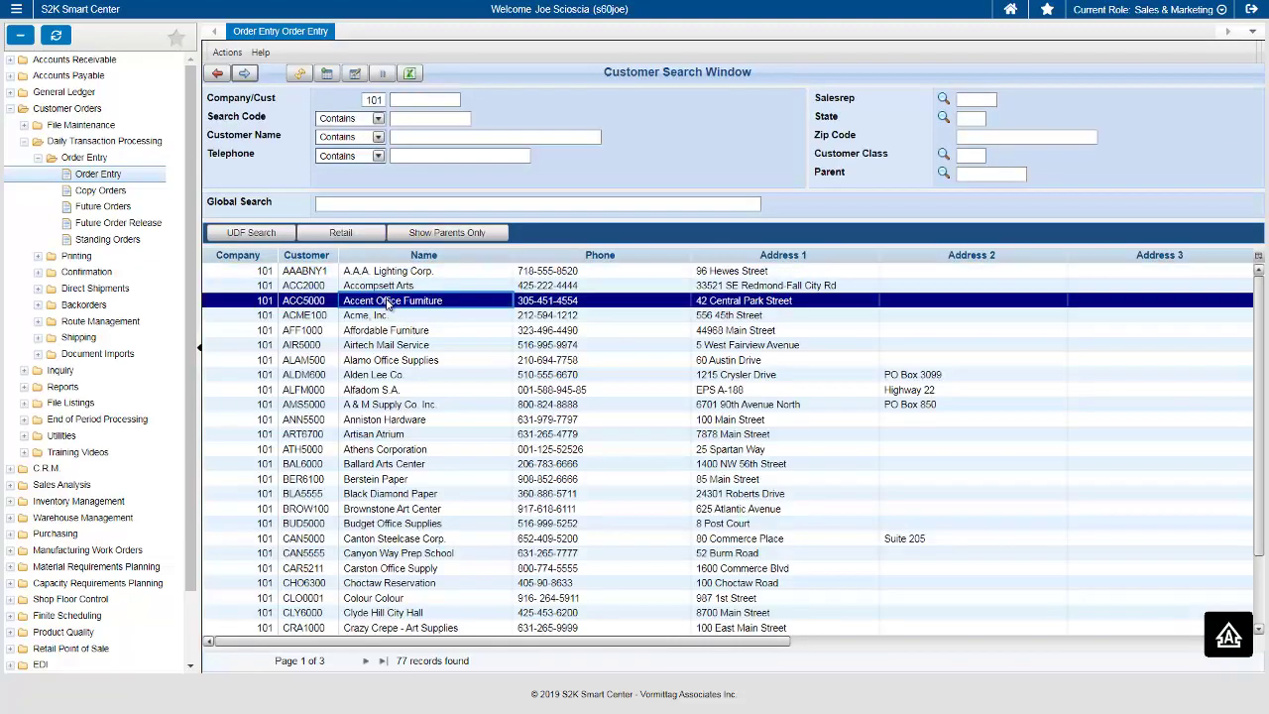
pyautogui.doubleClick(388, 302)
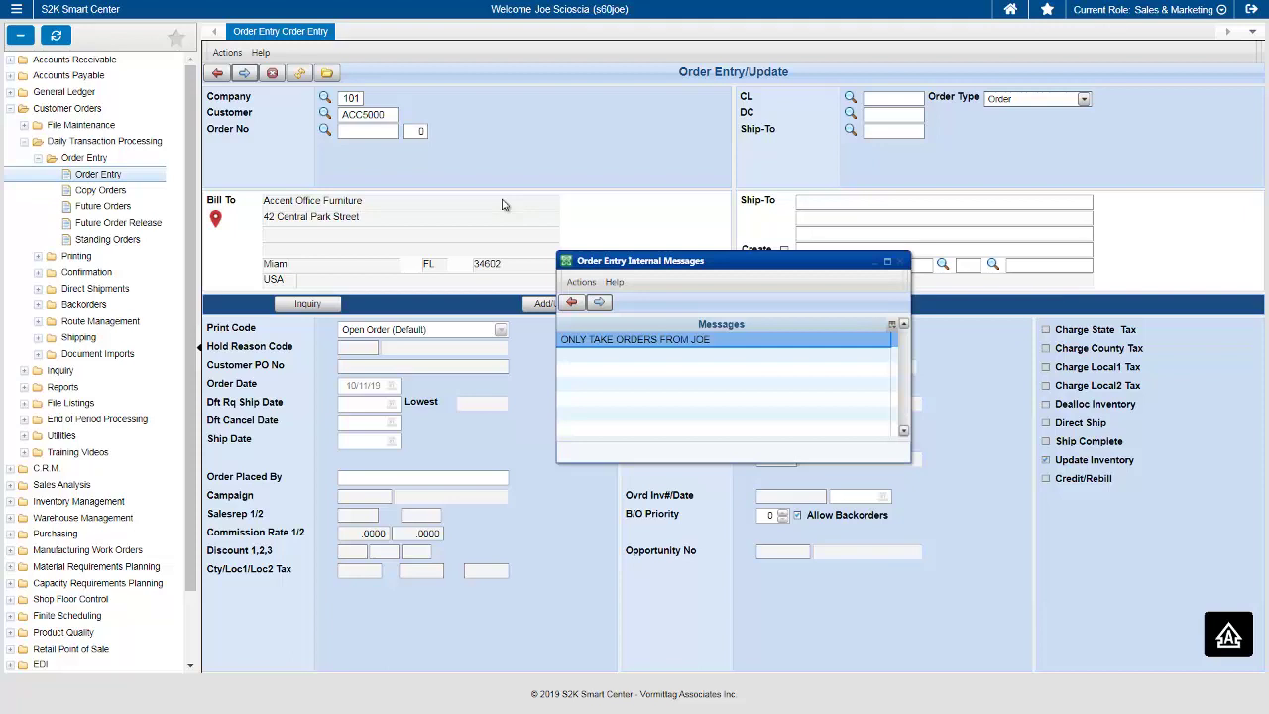
pyautogui.press('Escape')
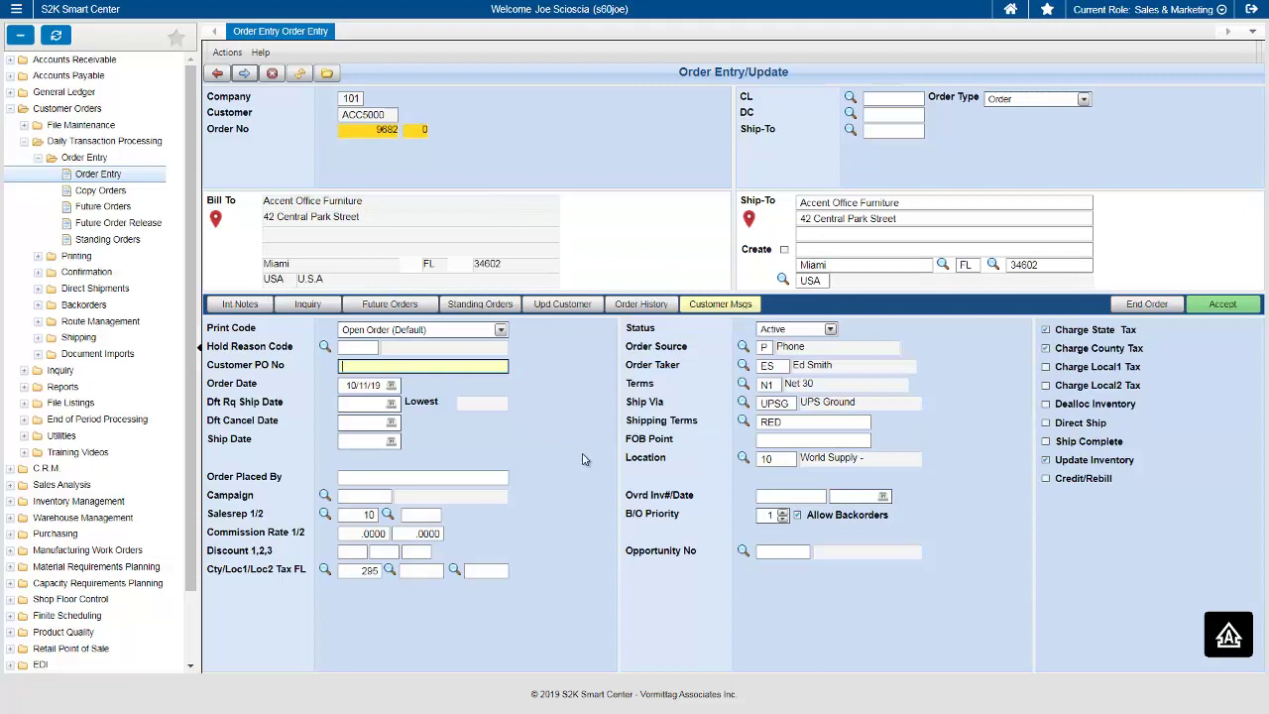
# Step: Enter the customer PO number, accept the order header, and continue past the current promotions to the line entry screen
pyautogui.write('235453535345')
pyautogui.click(1223, 303)
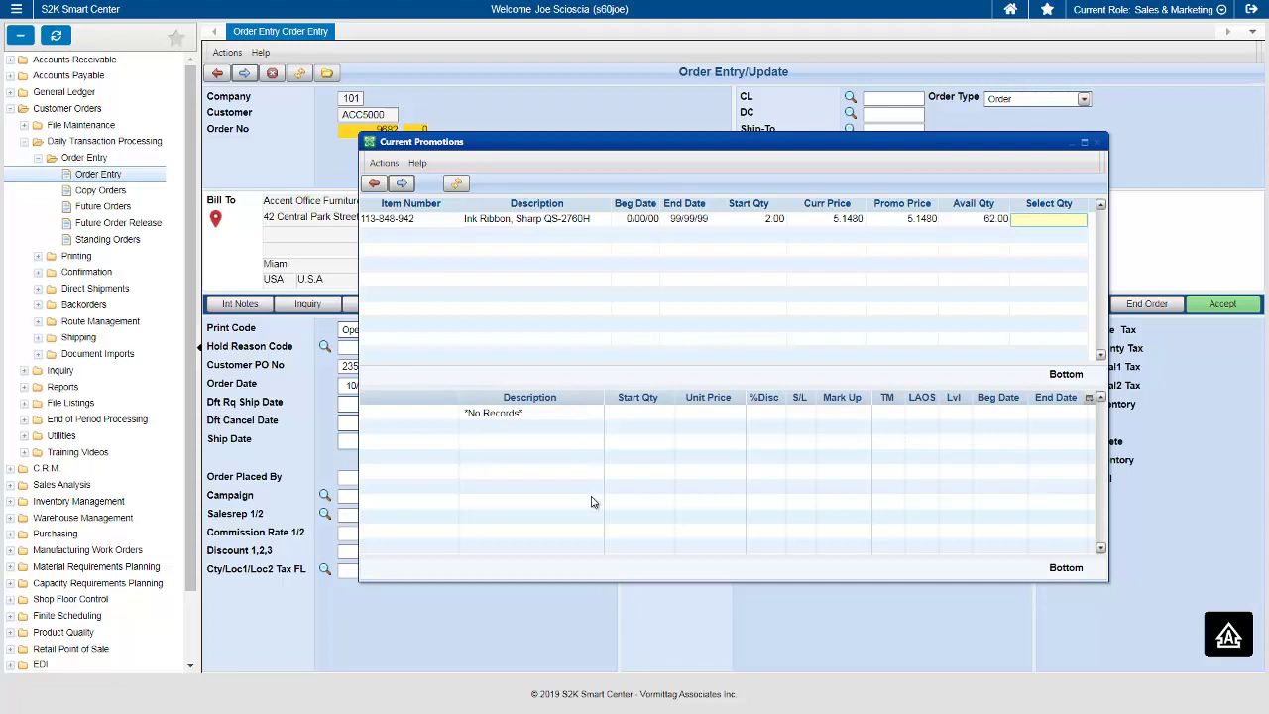
pyautogui.click(402, 184)
pyautogui.click(402, 185)
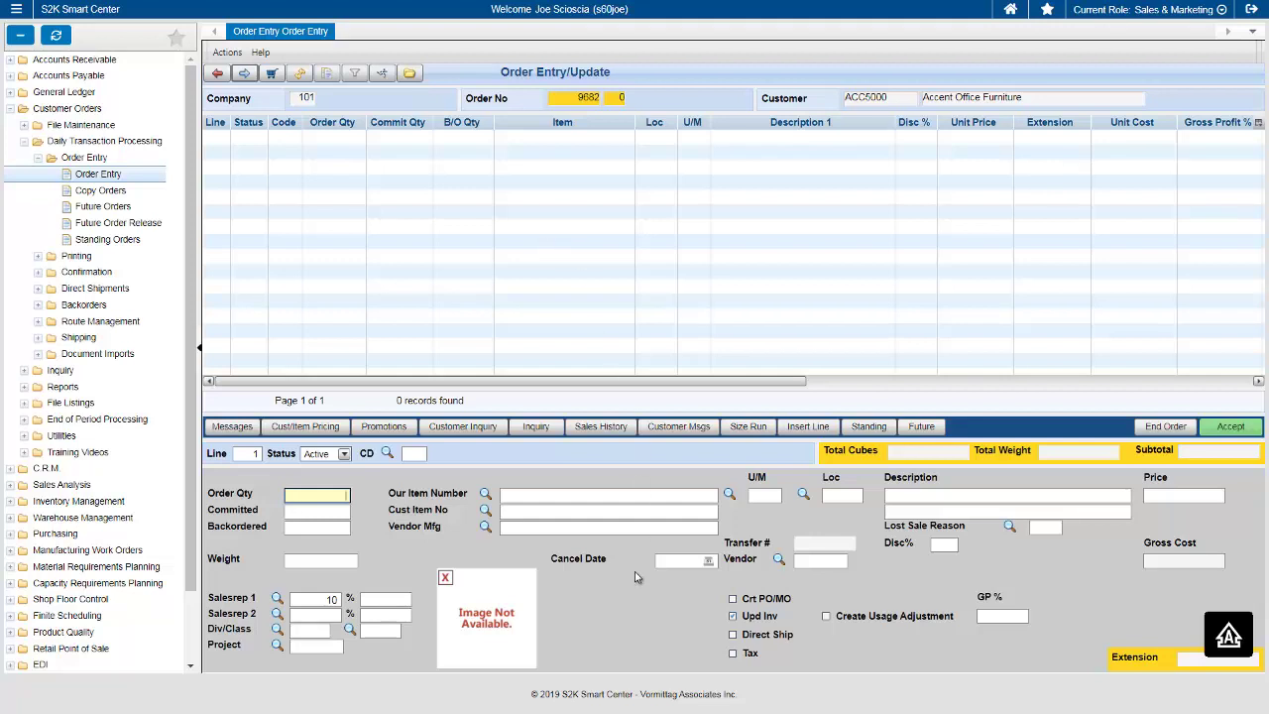
# Step: Open Rapid Entry for the order, view its entry grid, and end it without adding lines
pyautogui.click(228, 53)
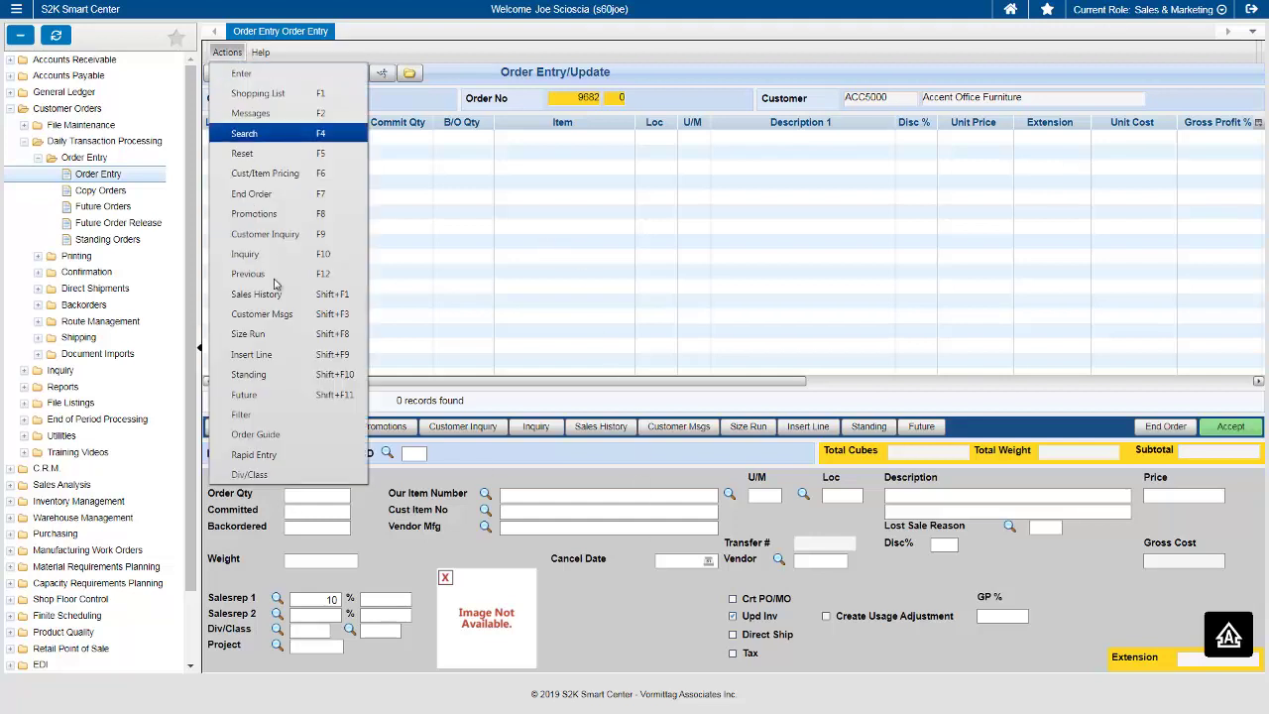
pyautogui.click(287, 460)
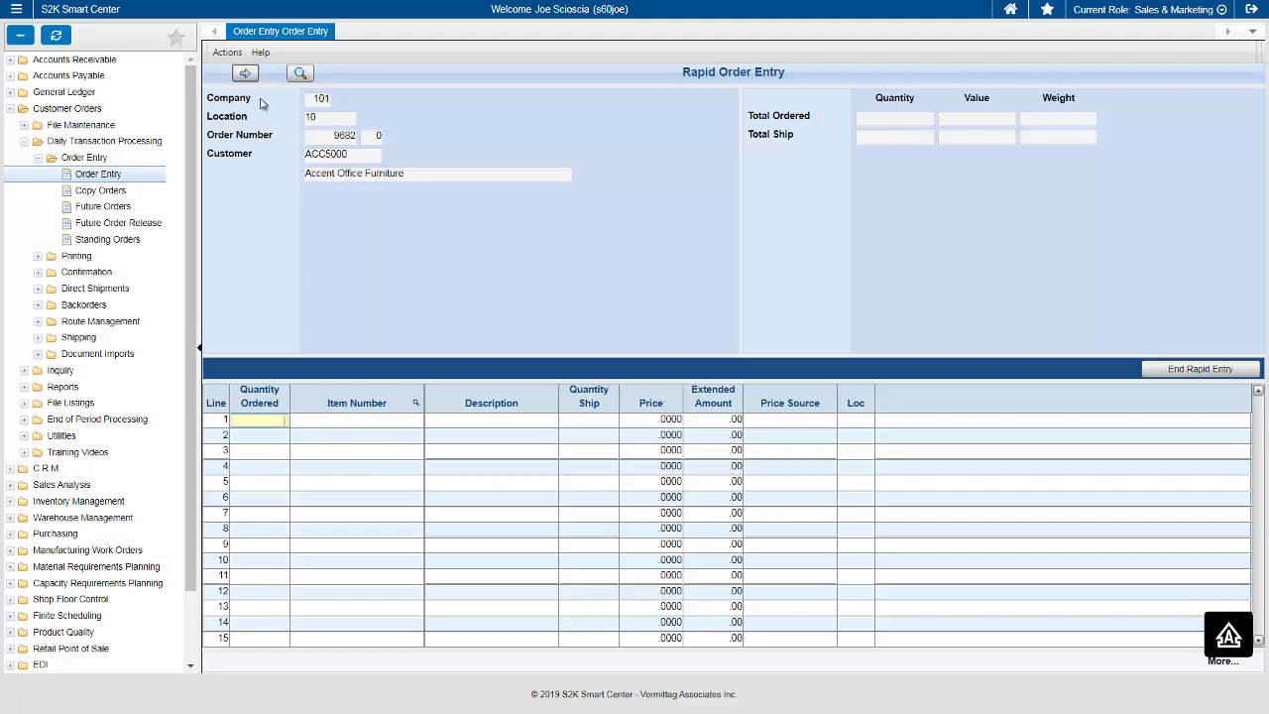
pyautogui.click(1216, 372)
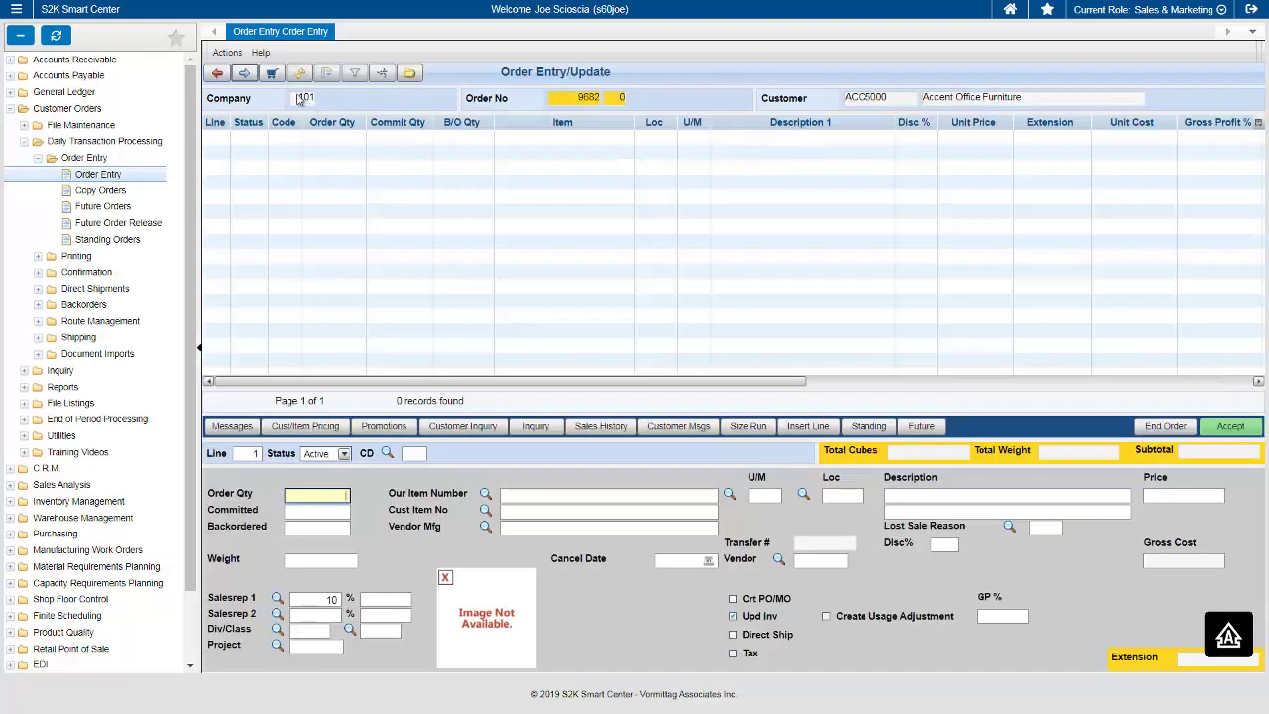
# Step: Open the customer's Shopping List, look through the order quantity fields of several items, and close it without ordering
pyautogui.click(271, 74)
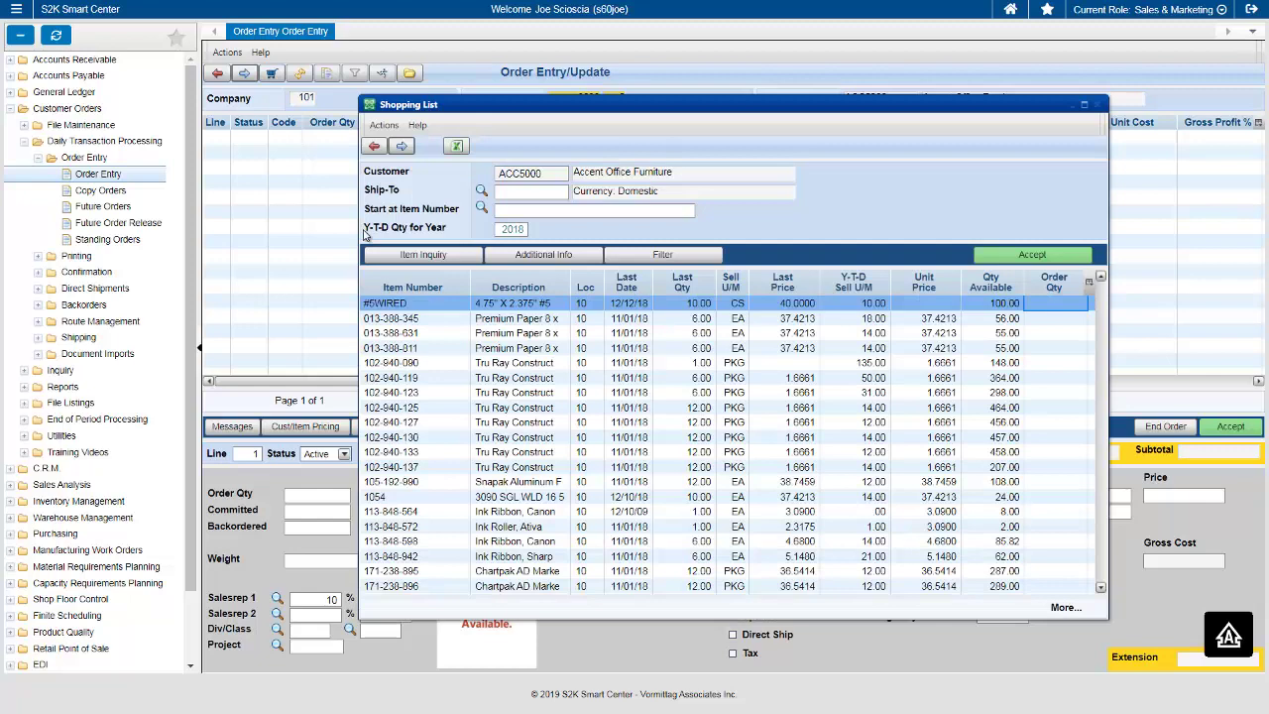
pyautogui.click(1057, 303)
pyautogui.click(1054, 335)
pyautogui.click(1055, 364)
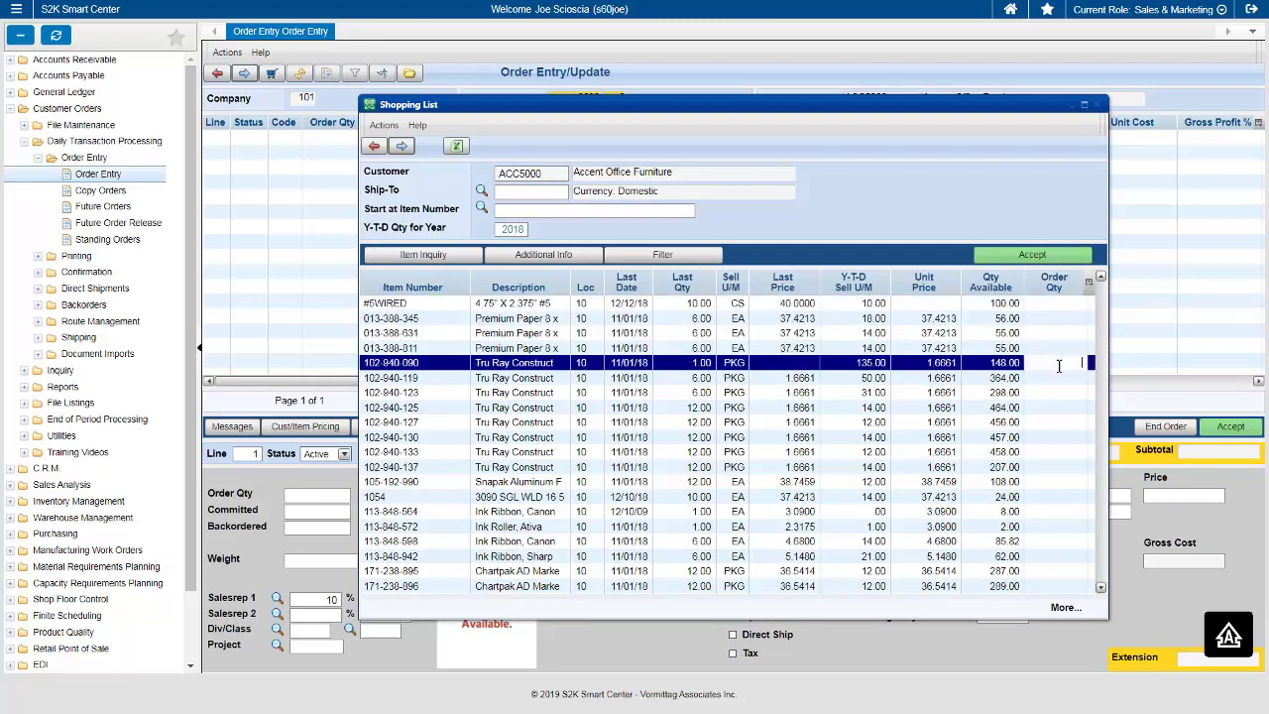
pyautogui.click(1057, 395)
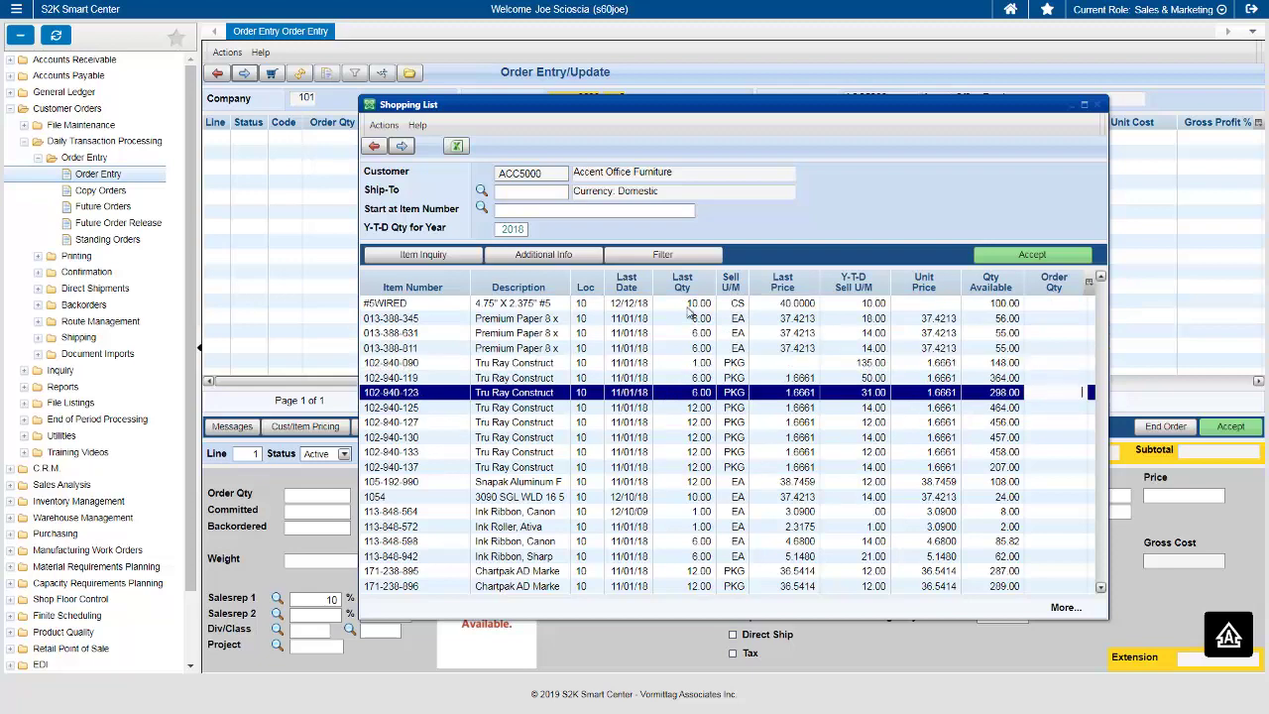
pyautogui.click(374, 146)
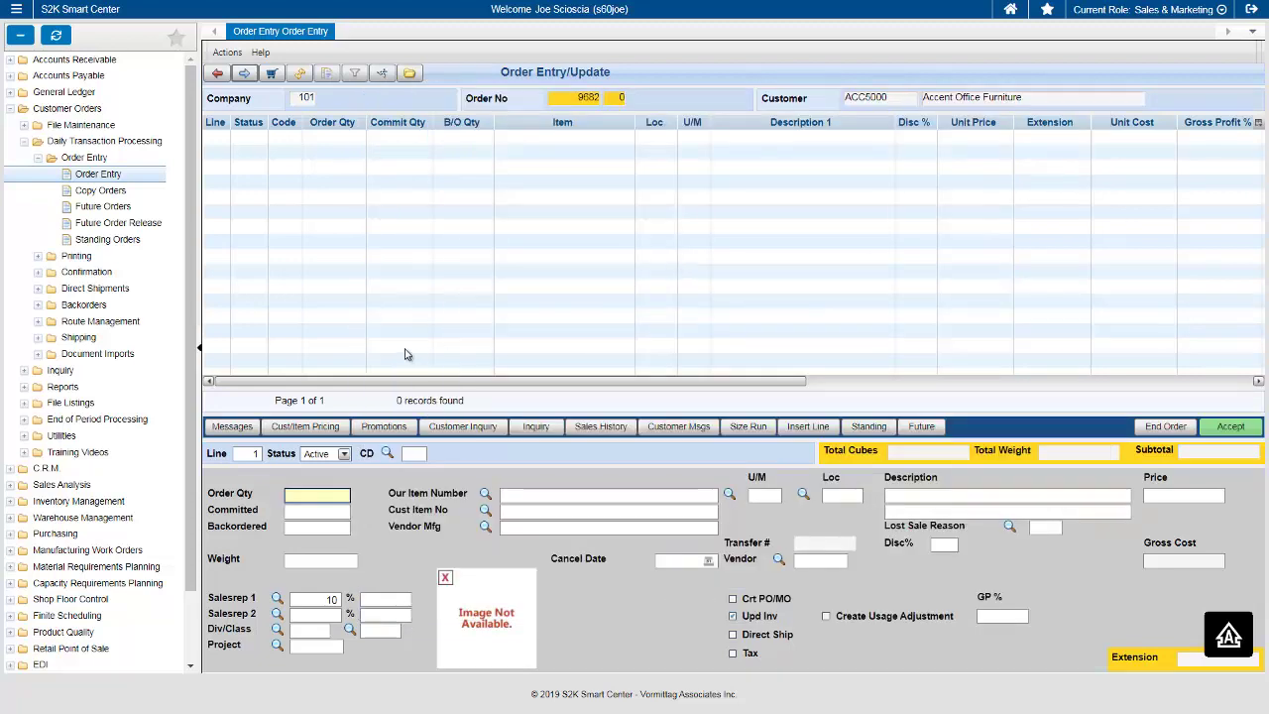
# Step: Open the Customer Order Guide, load the DATA (Demo Data) guide to view its items, and return to the order lines
pyautogui.click(327, 76)
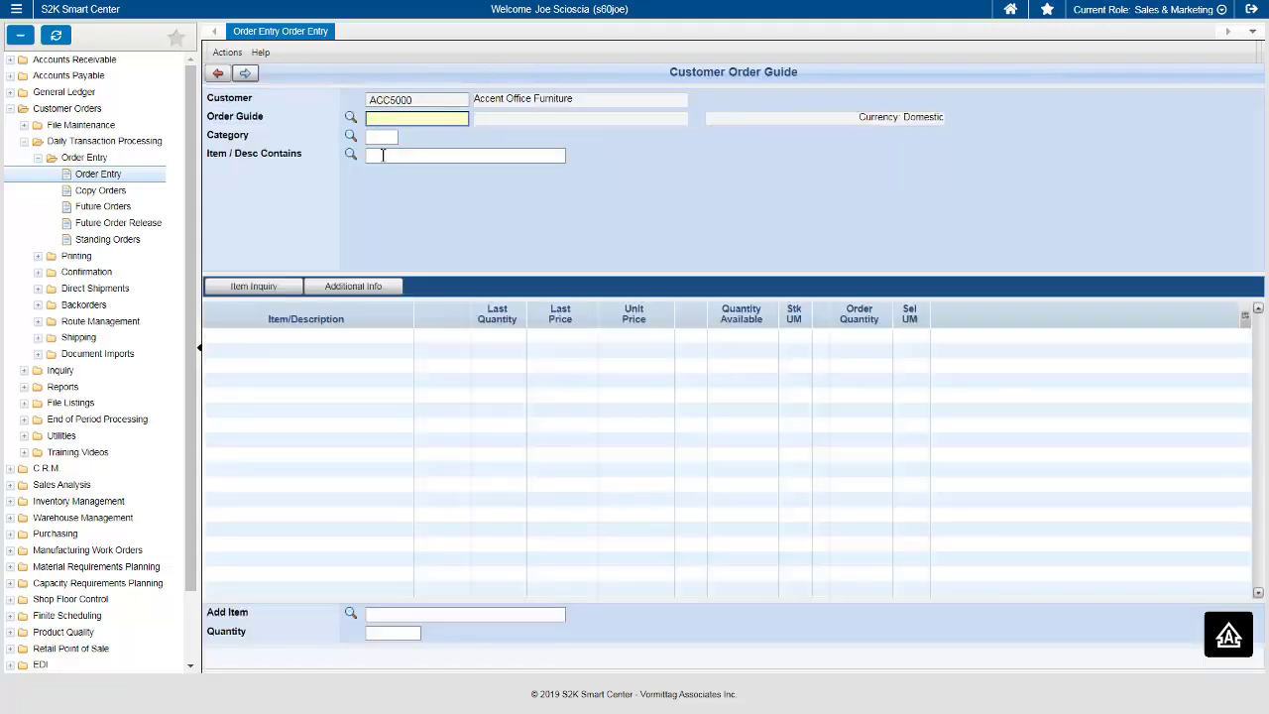
pyautogui.click(350, 117)
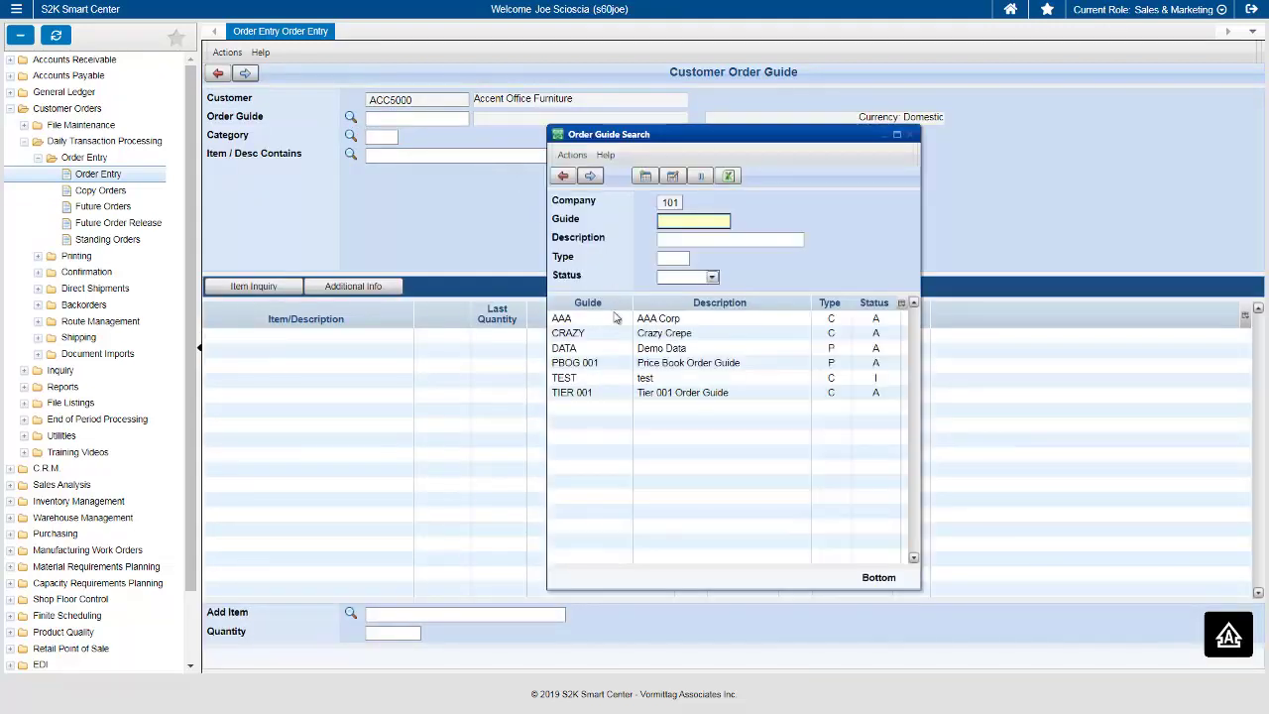
pyautogui.click(645, 351)
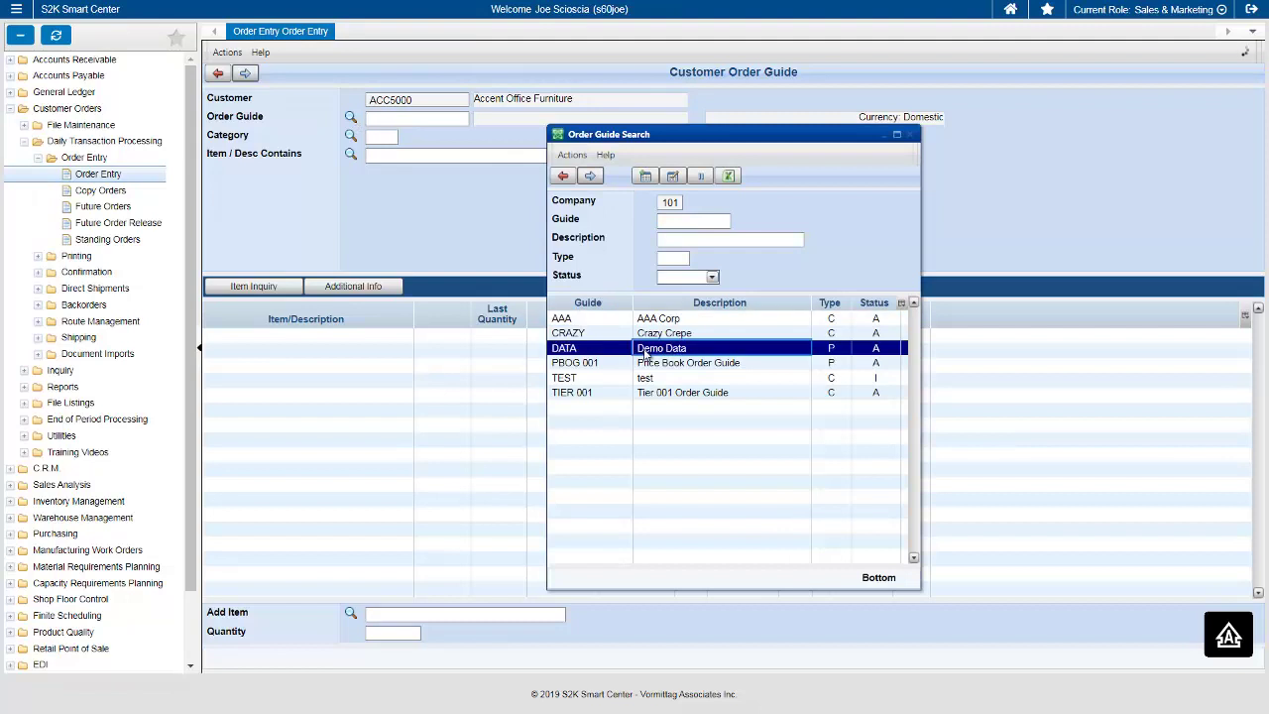
pyautogui.doubleClick(645, 352)
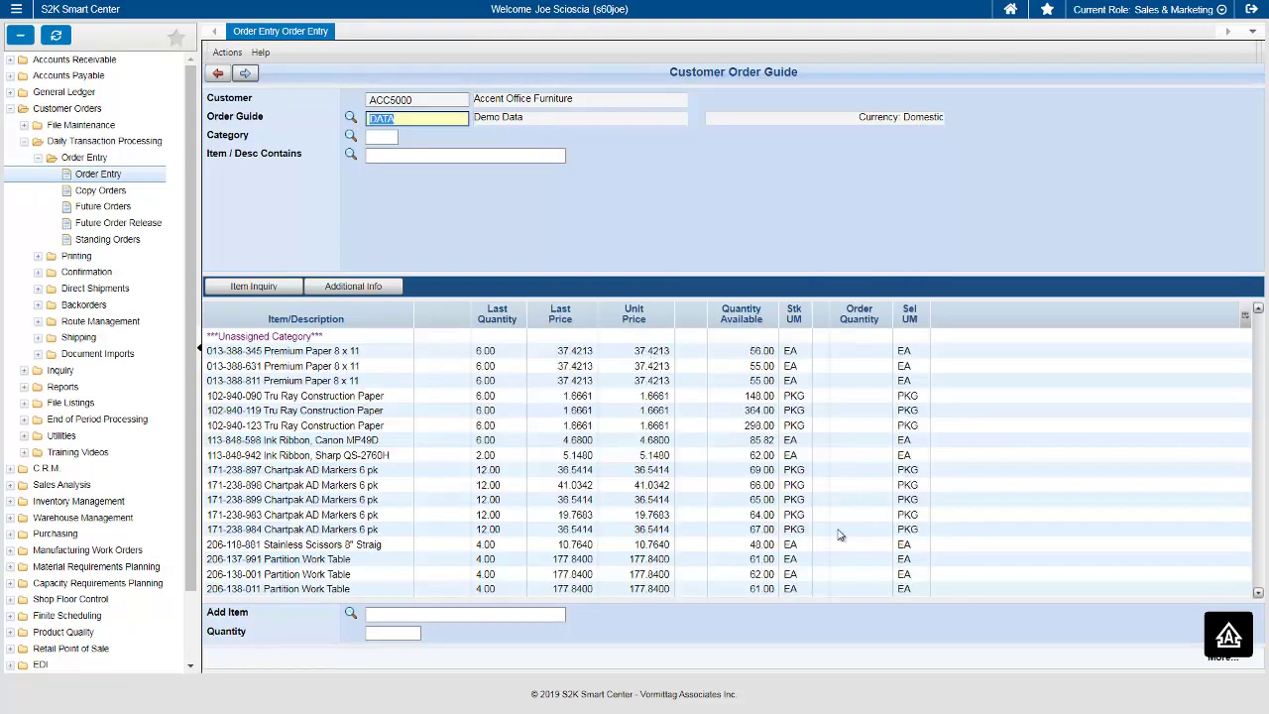
pyautogui.click(218, 77)
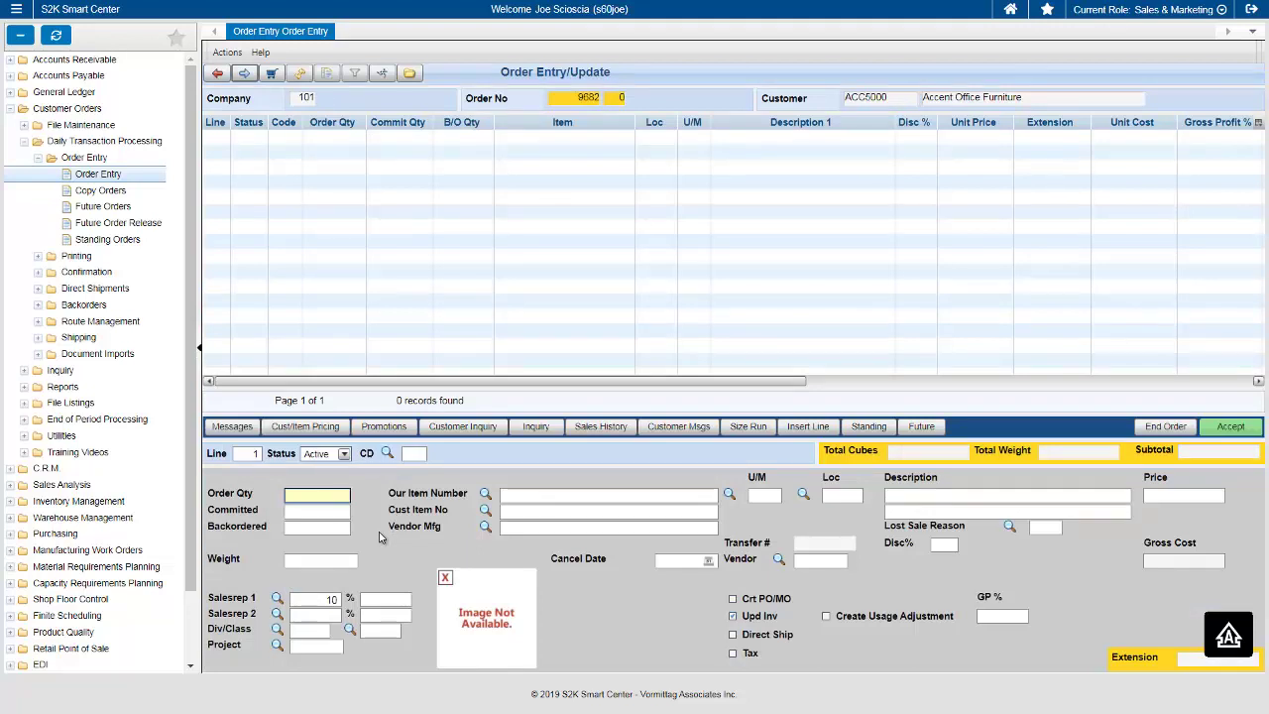
# Step: Add an order line for 10 units of HP Inkjet - Cyan, finding the item with the search term INK
pyautogui.write('0')
pyautogui.press('Tab')
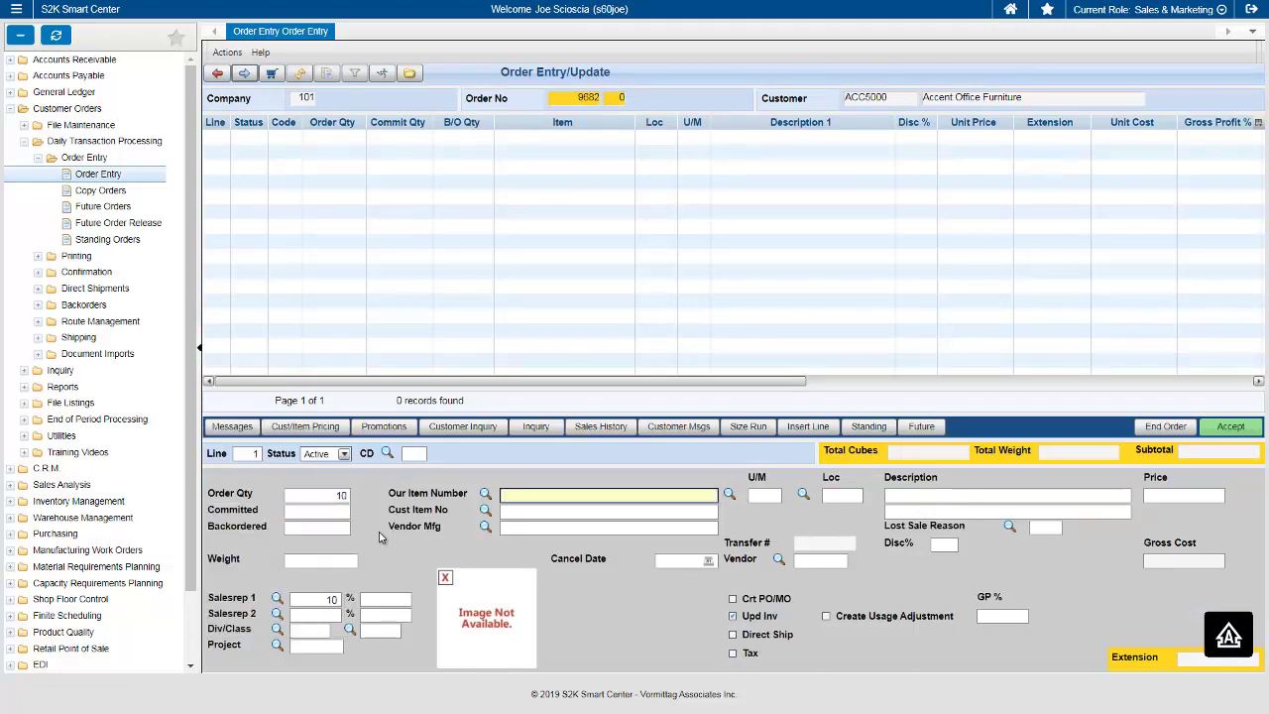
pyautogui.write('INK')
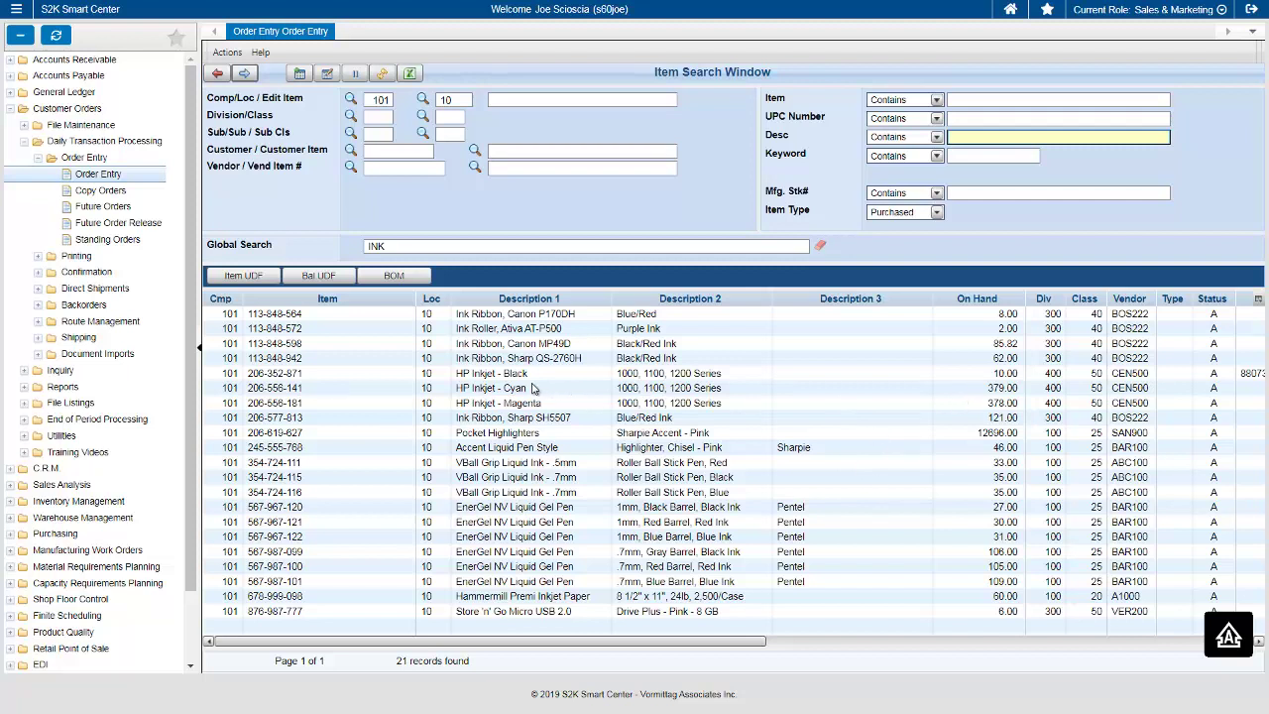
pyautogui.click(485, 391)
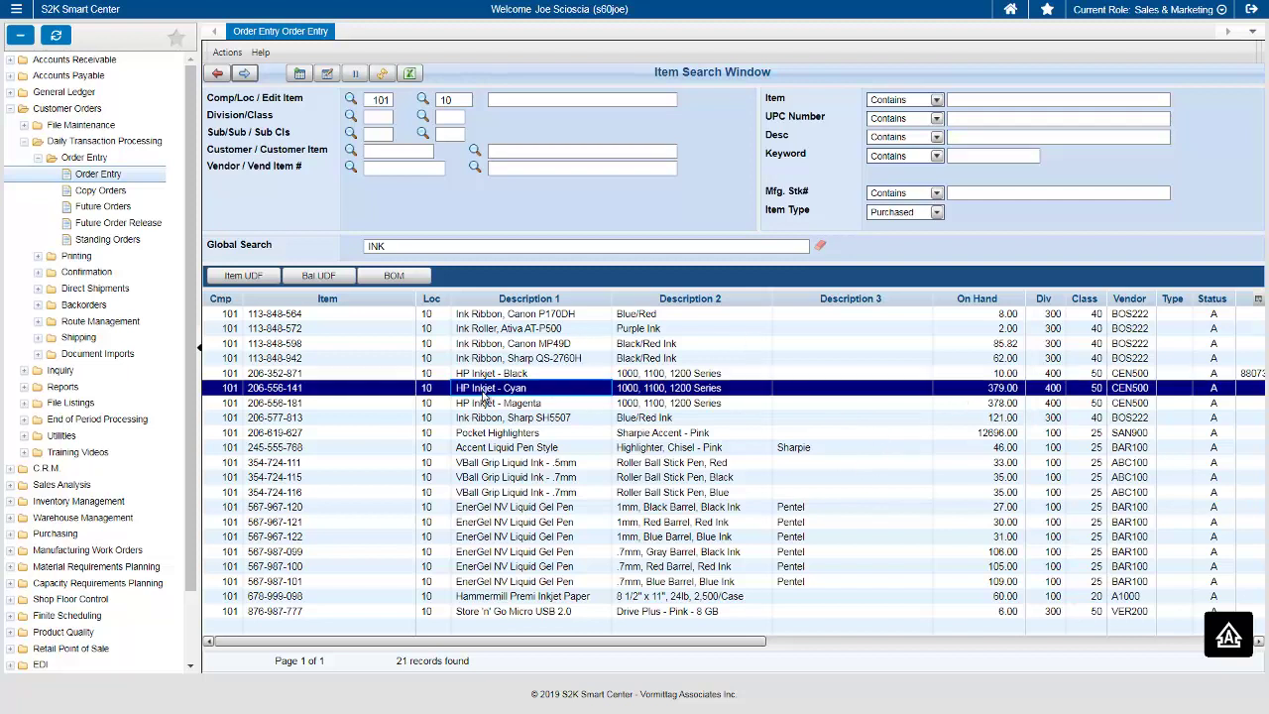
pyautogui.doubleClick(485, 391)
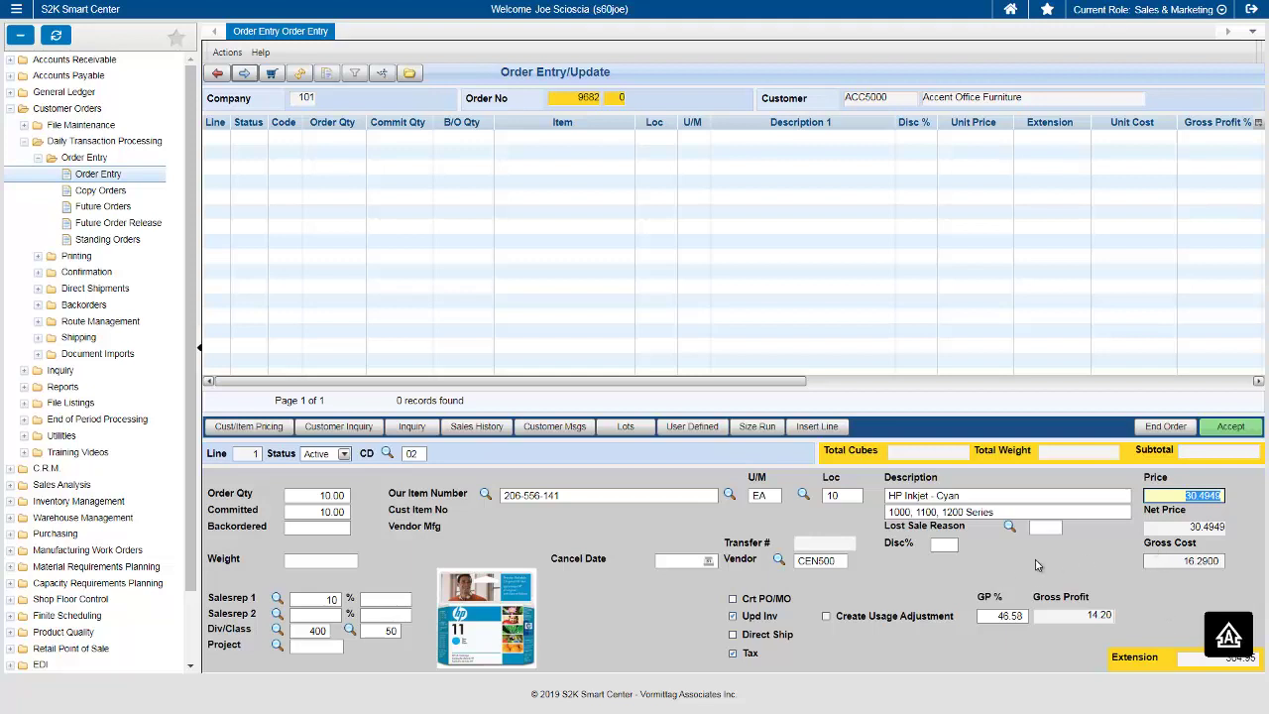
pyautogui.press('Return')
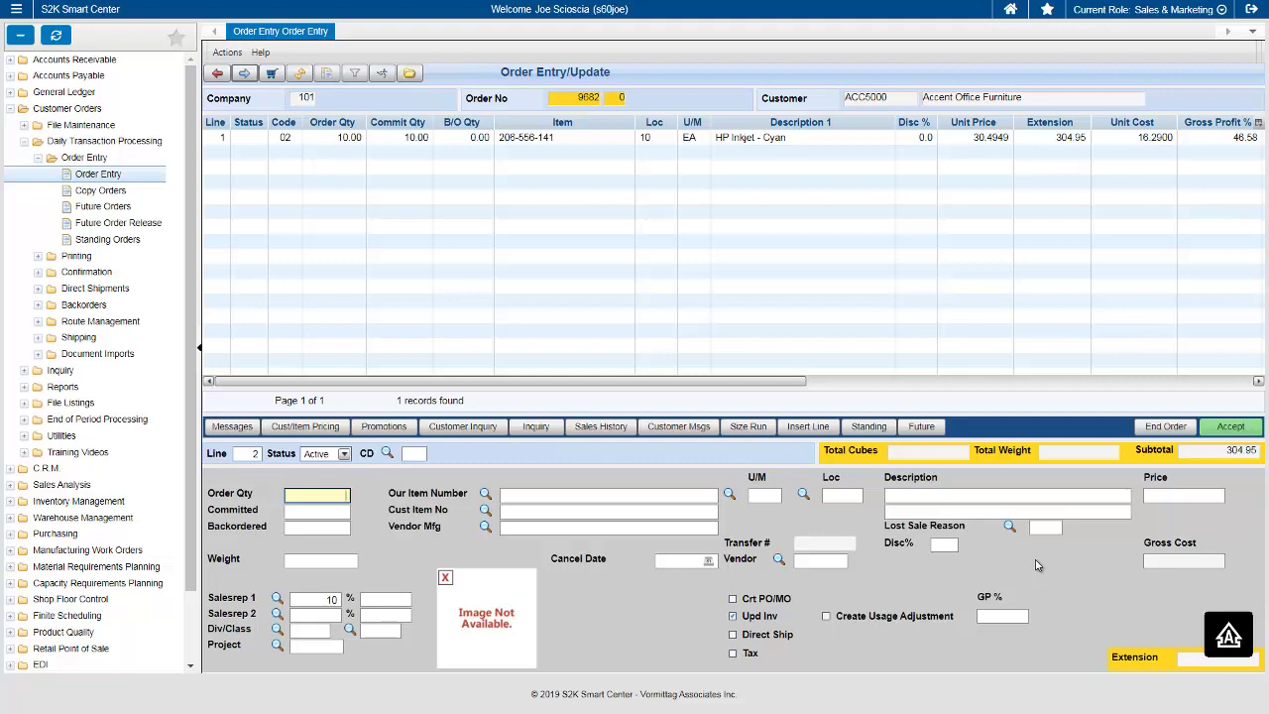
# Step: Open the customer's Sales History, try to open the first listed order with the supervisor override, and back out of the override
pyautogui.click(602, 427)
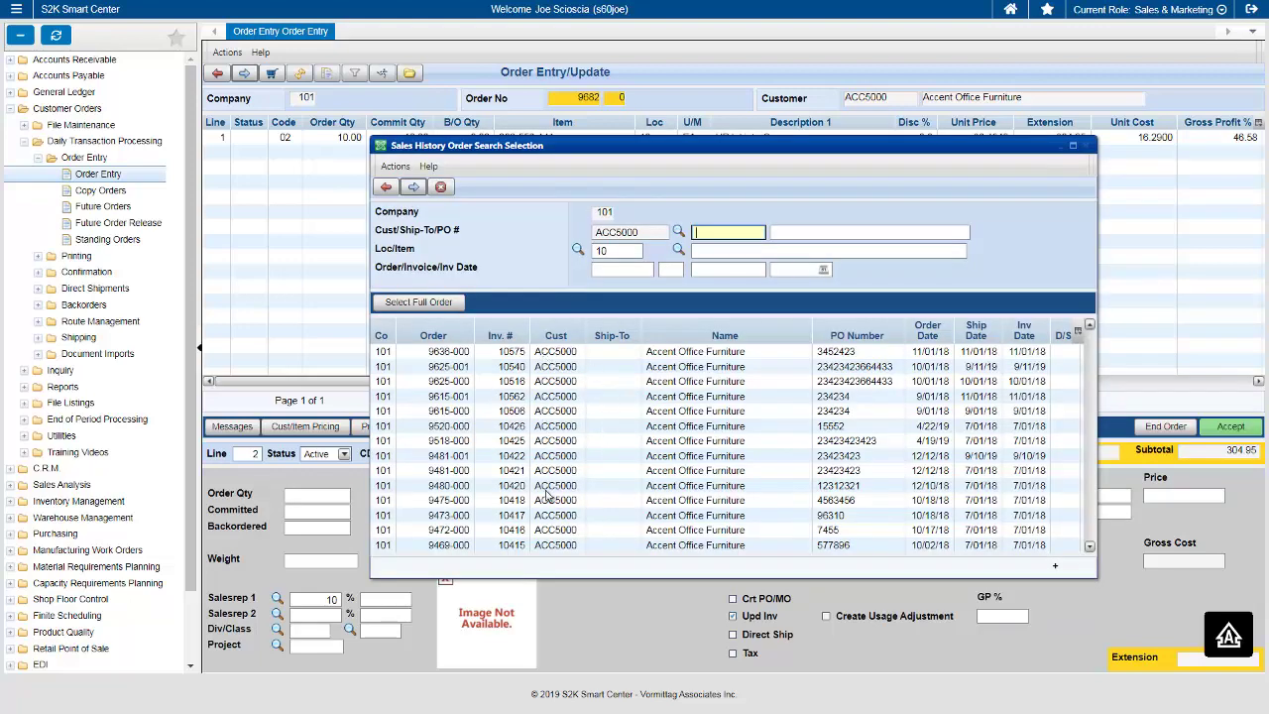
pyautogui.doubleClick(562, 355)
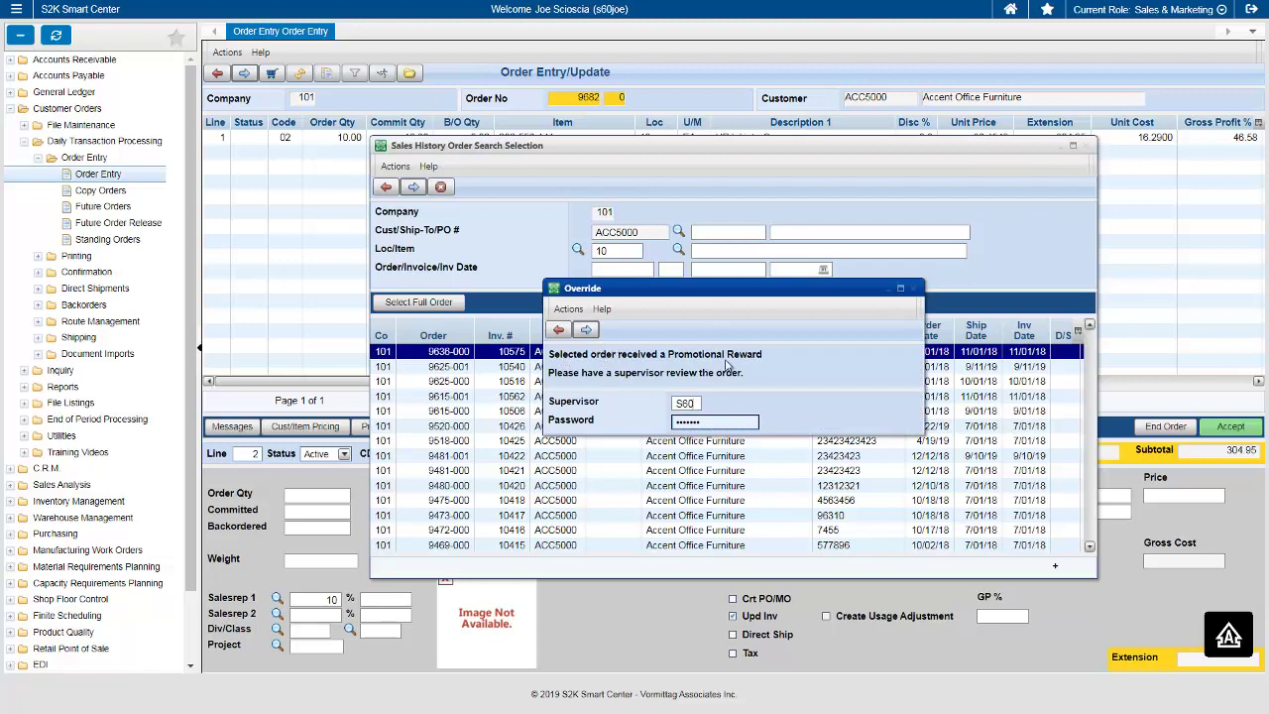
pyautogui.click(587, 331)
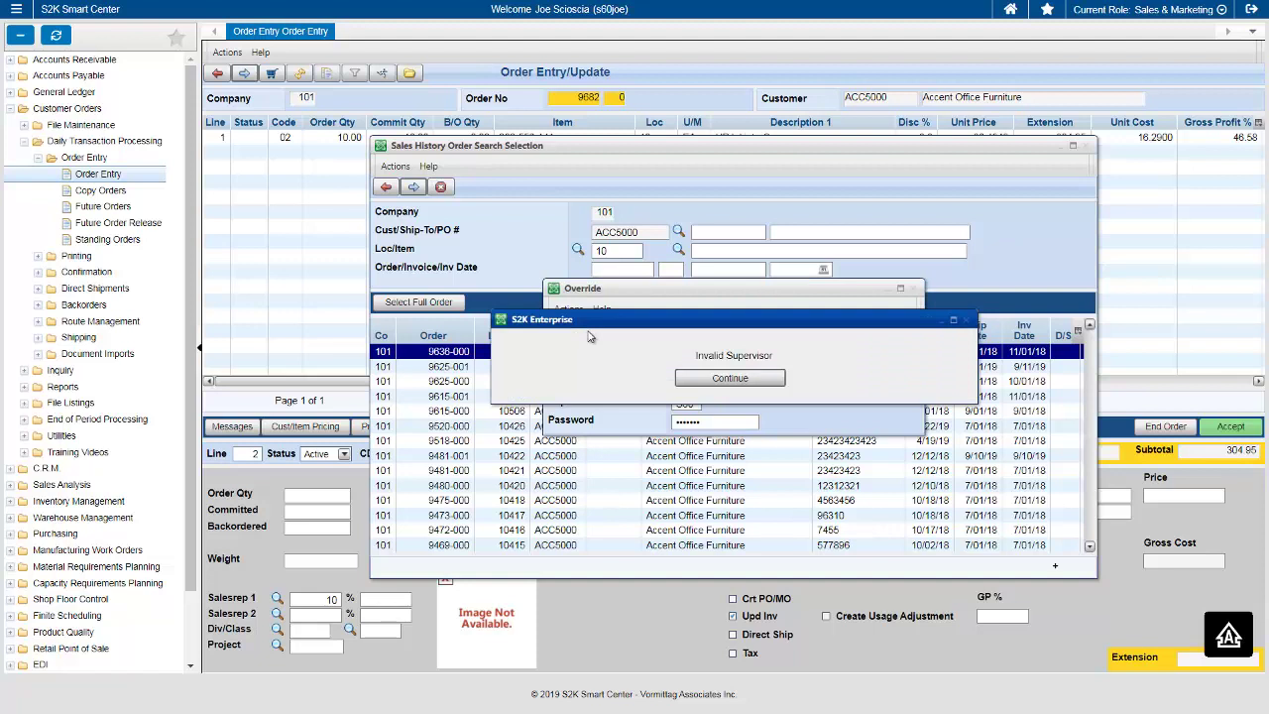
pyautogui.click(718, 379)
pyautogui.click(558, 331)
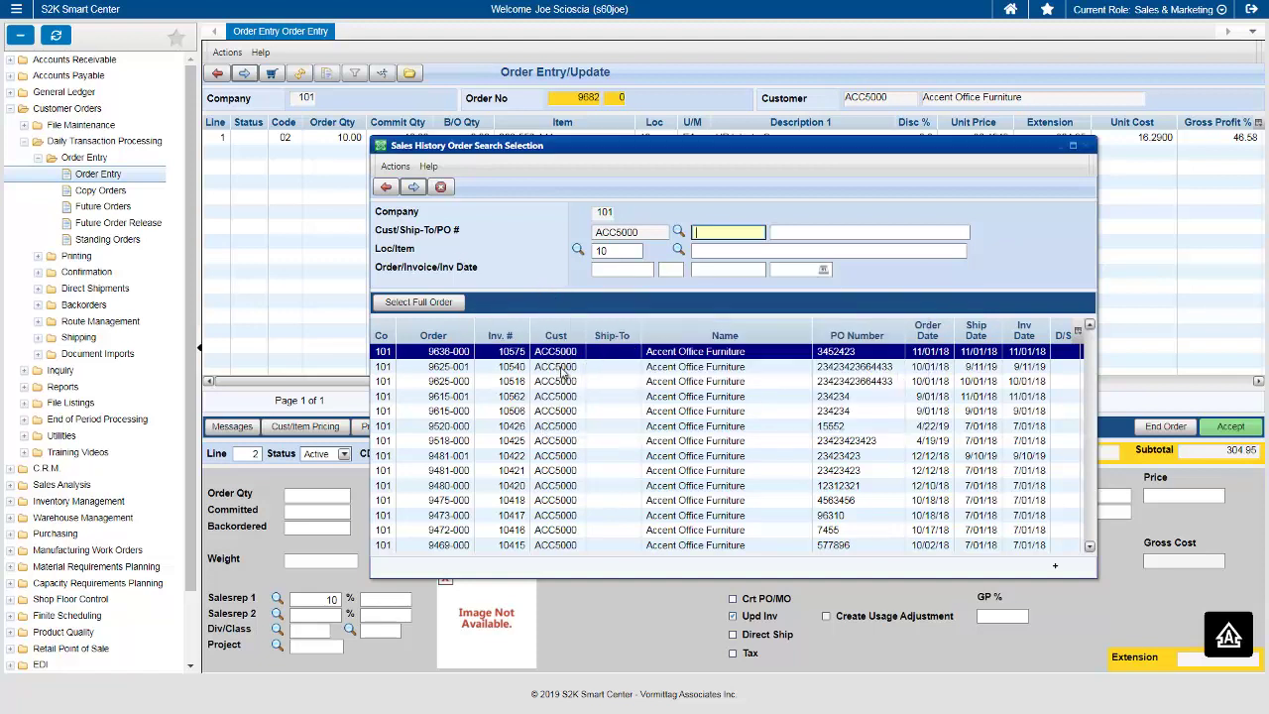
# Step: View the line items of the second listed order in the sales history and return to line entry without selecting any
pyautogui.click(562, 368)
pyautogui.doubleClick(561, 367)
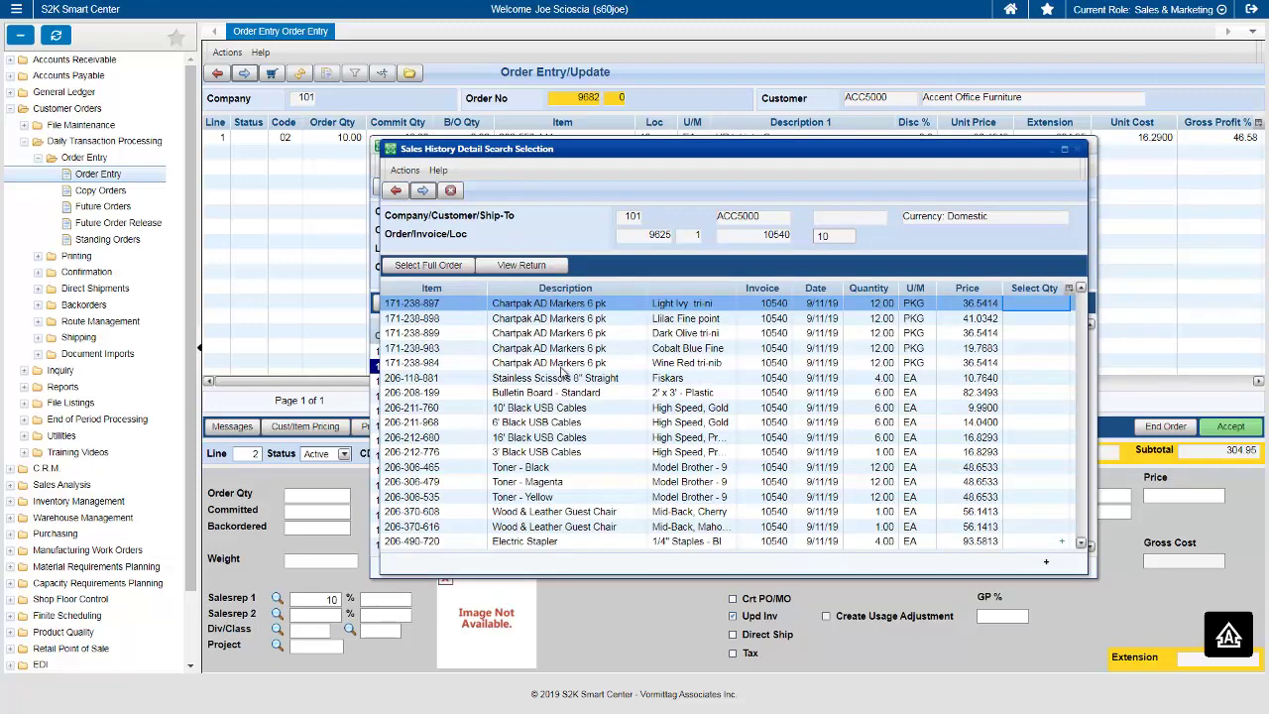
pyautogui.click(394, 194)
pyautogui.click(394, 195)
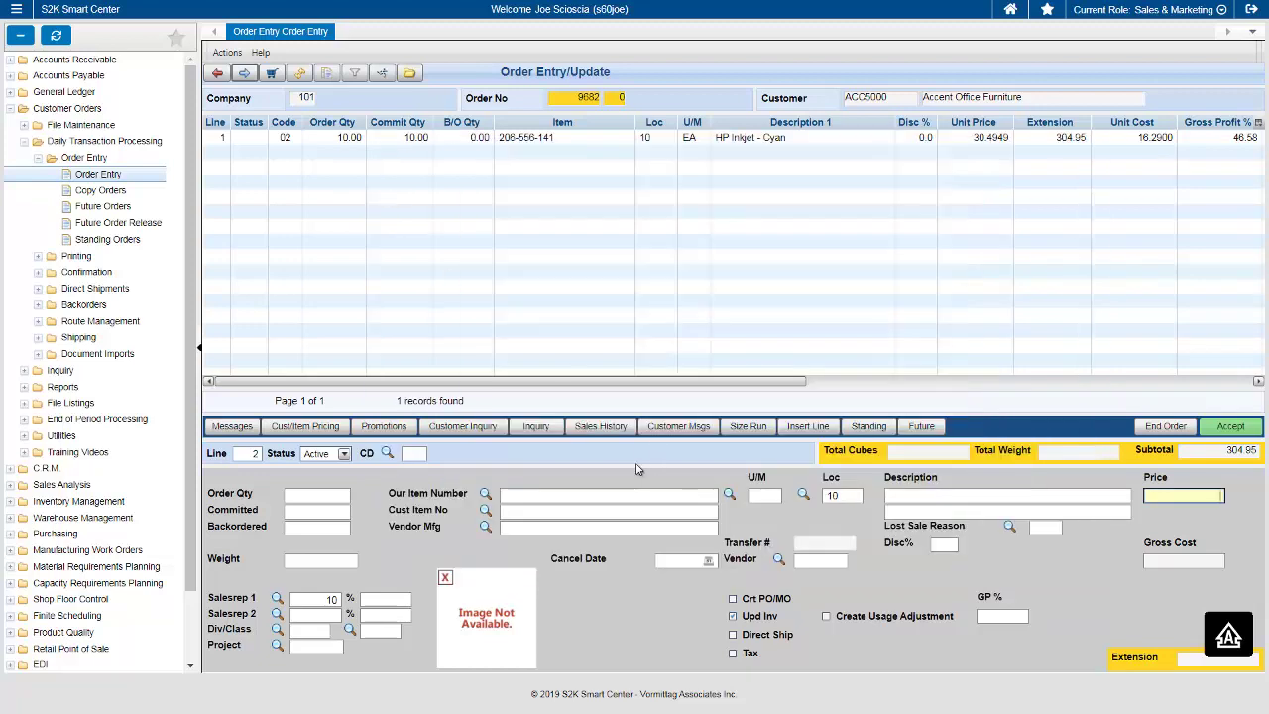
# Step: End line entry, review the order's Sales Tax Breakdown, finish the order, and exit Order Entry
pyautogui.click(1176, 432)
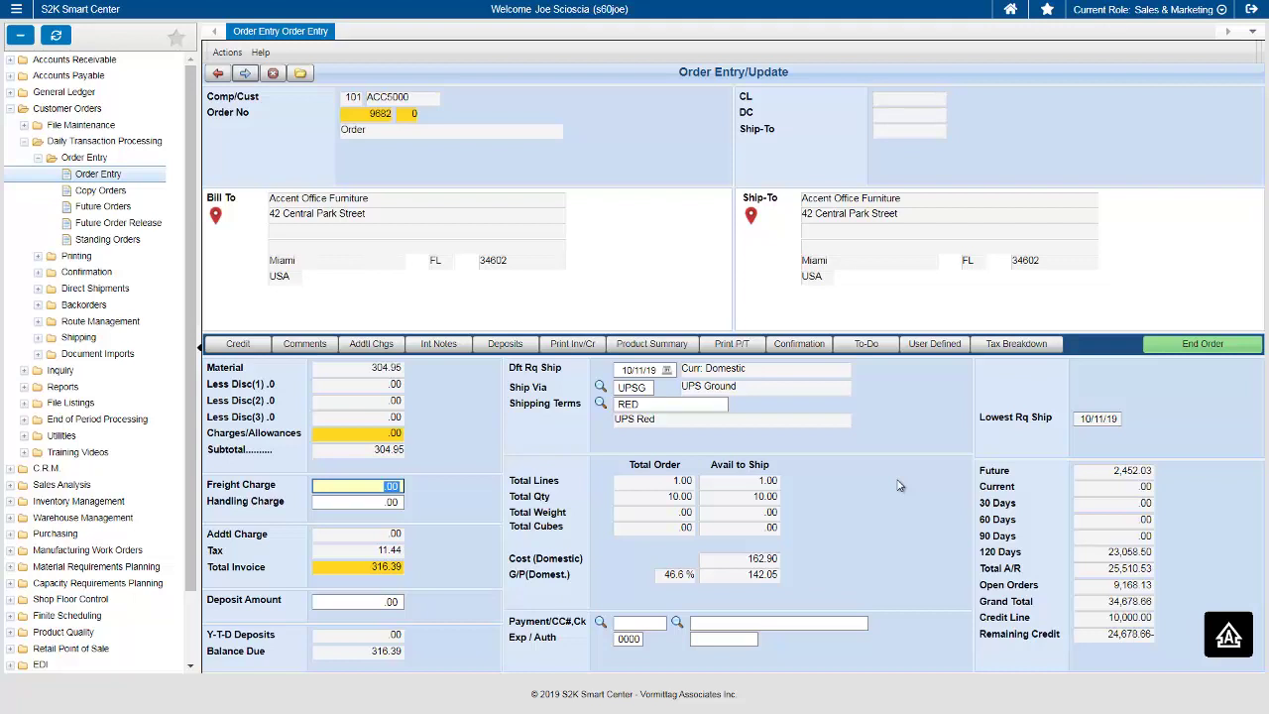
pyautogui.click(1032, 350)
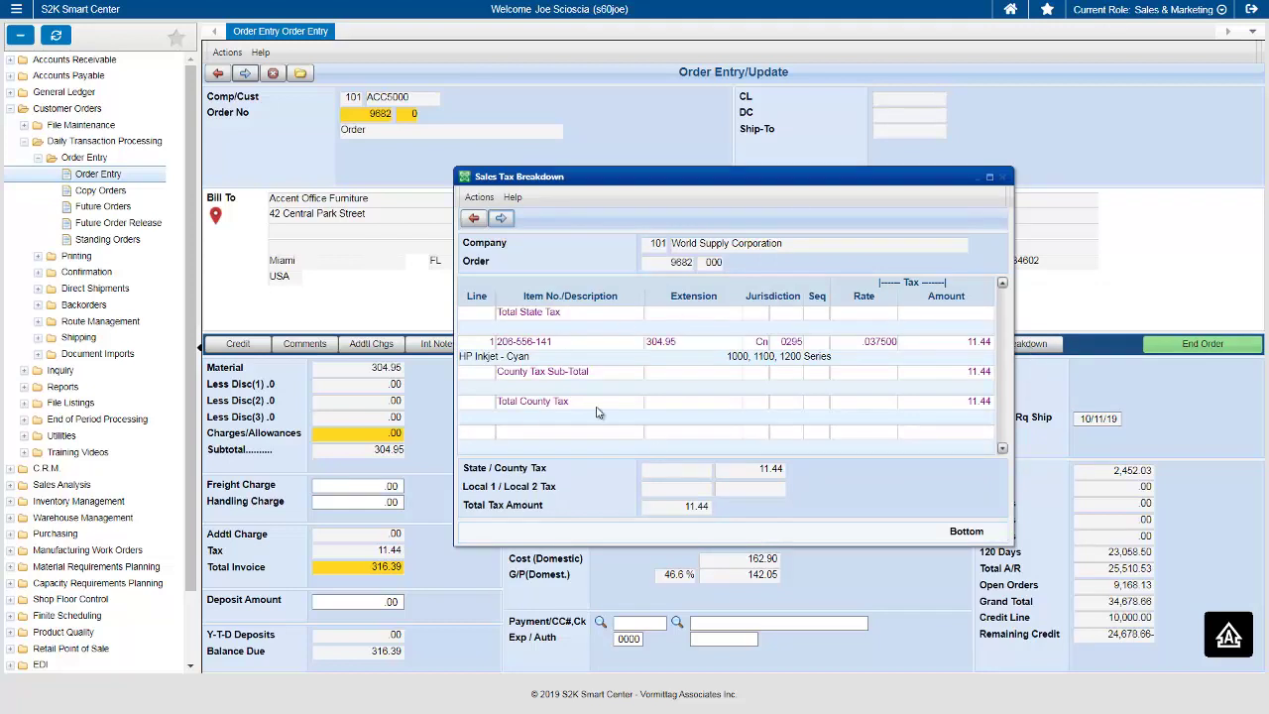
pyautogui.click(474, 219)
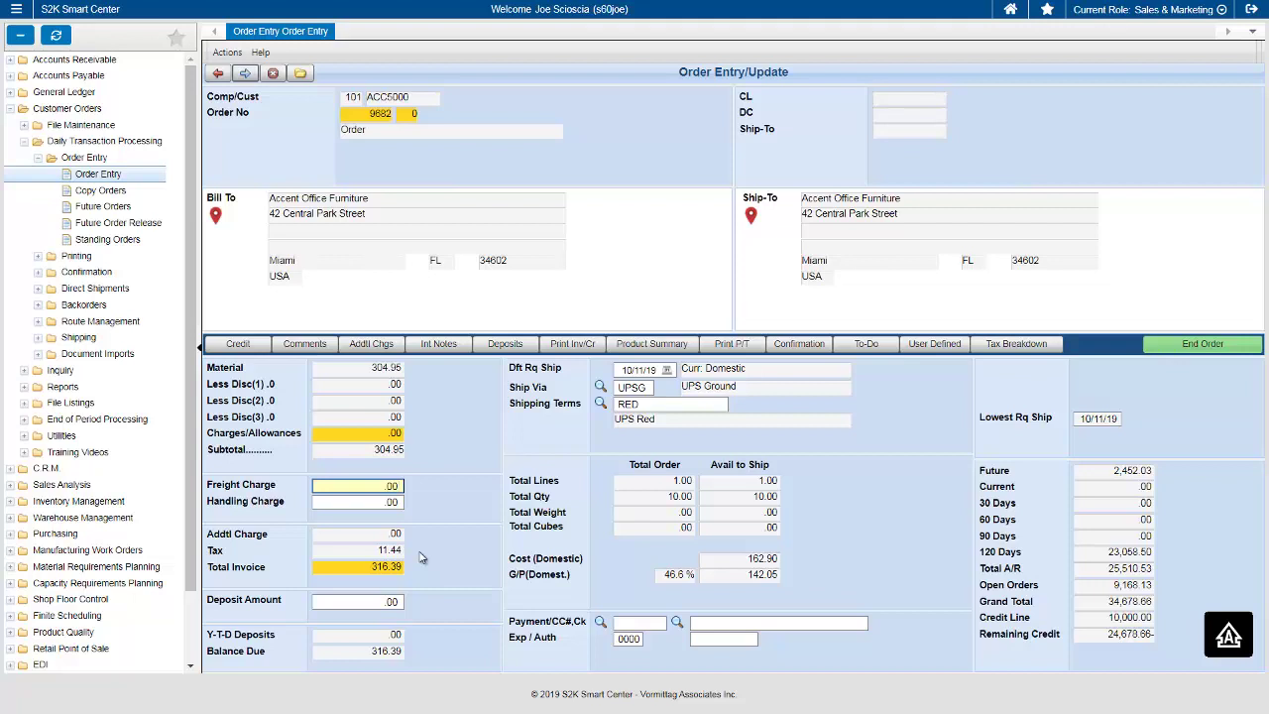
pyautogui.click(1200, 344)
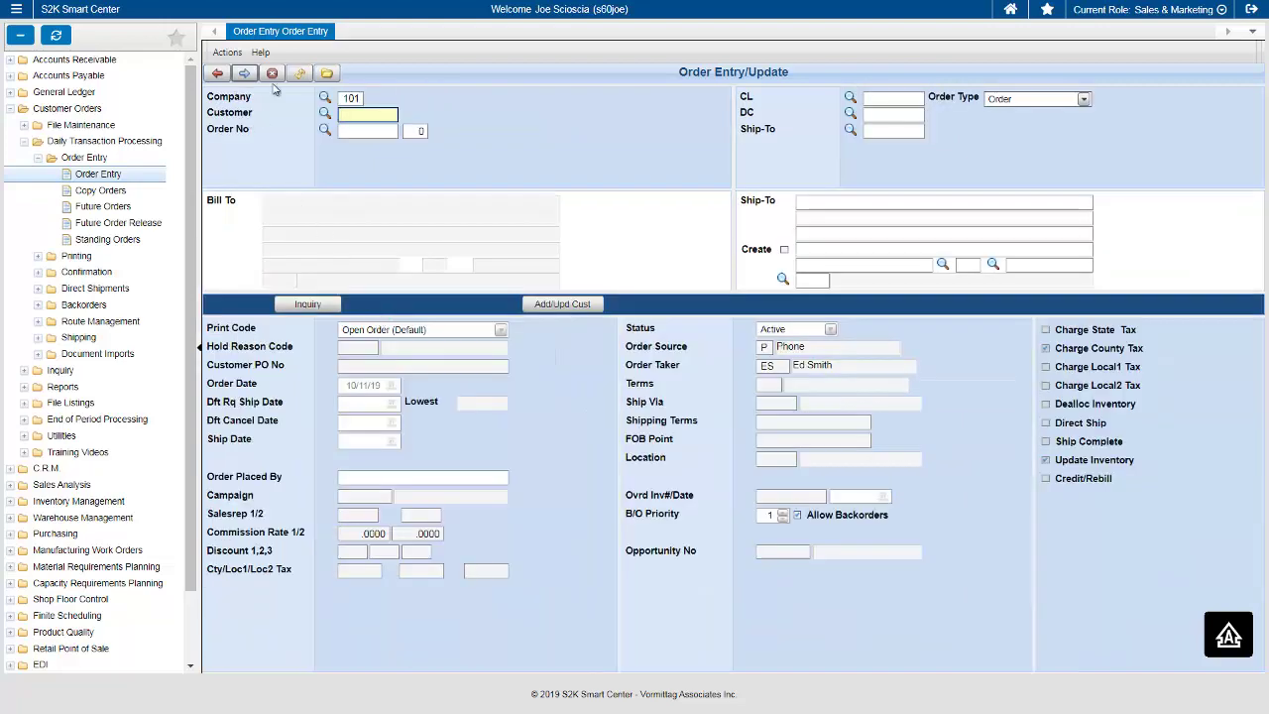
pyautogui.click(274, 77)
# Step: Open Location file maintenance under Inventory Management, view the record for location 20 (World Supply - CA), and exit unchanged
pyautogui.doubleClick(80, 109)
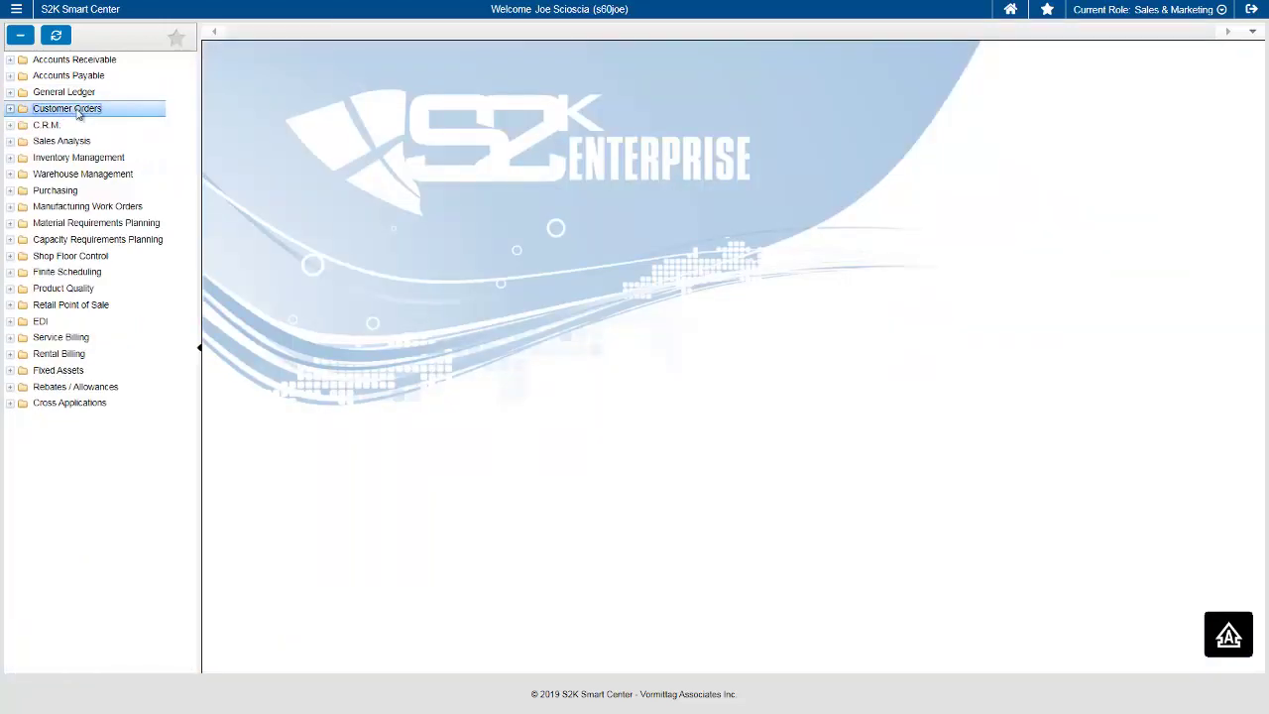
pyautogui.doubleClick(69, 161)
pyautogui.doubleClick(79, 175)
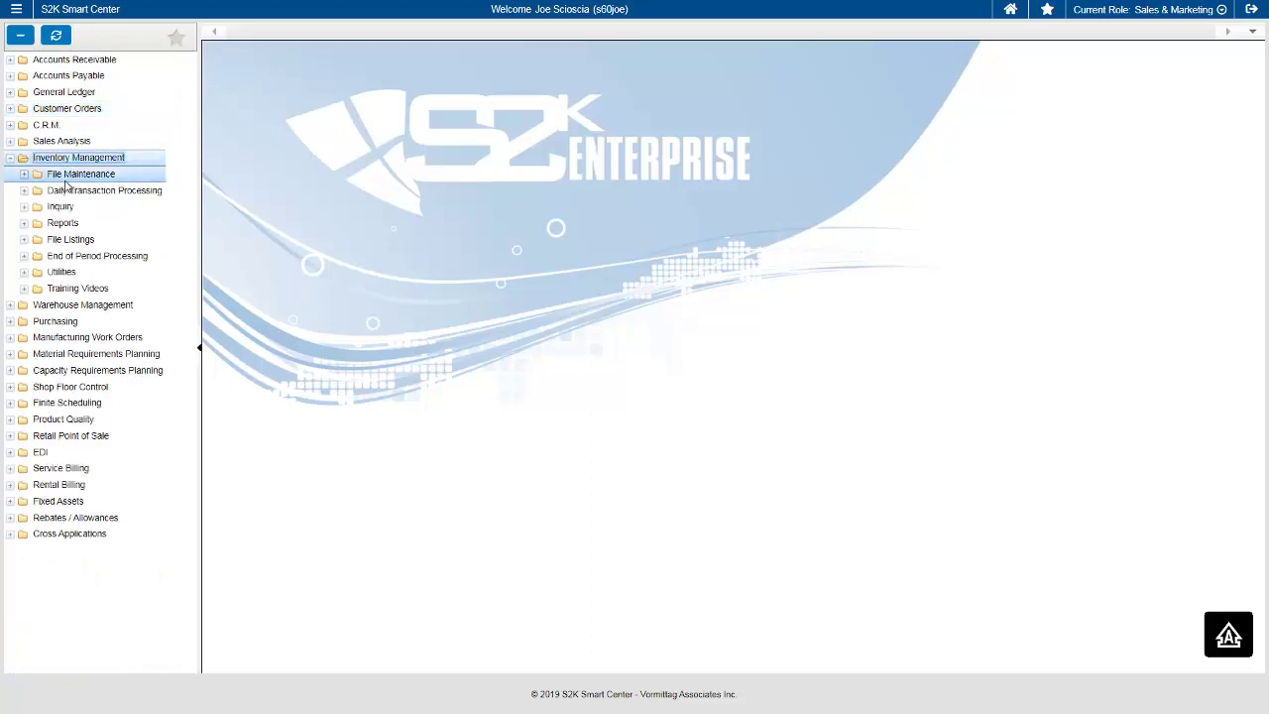
pyautogui.doubleClick(77, 223)
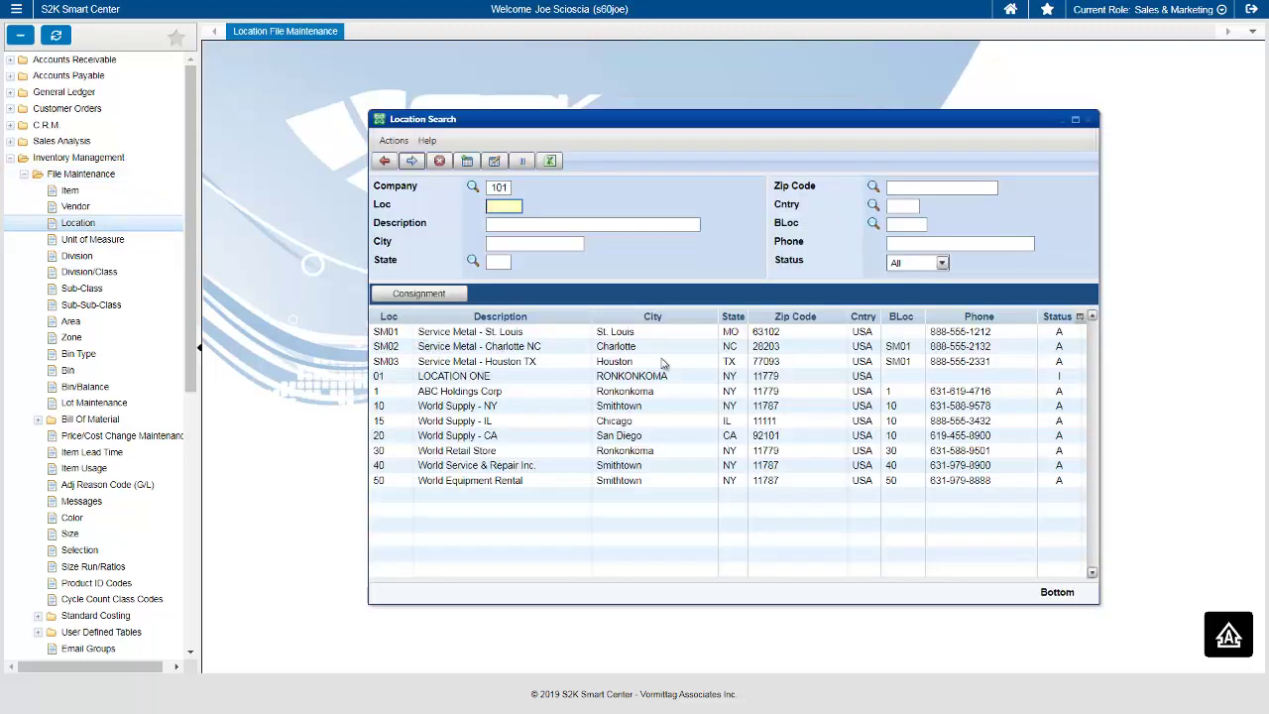
pyautogui.click(453, 438)
pyautogui.doubleClick(453, 438)
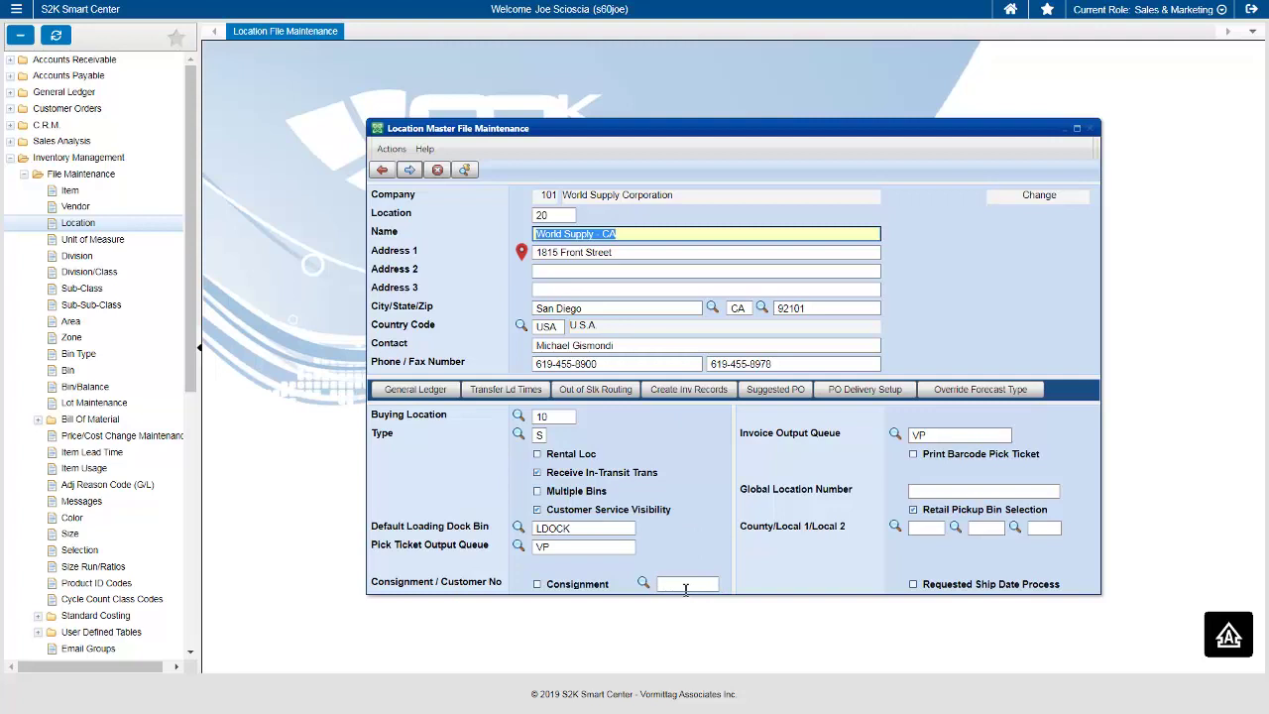
pyautogui.click(437, 169)
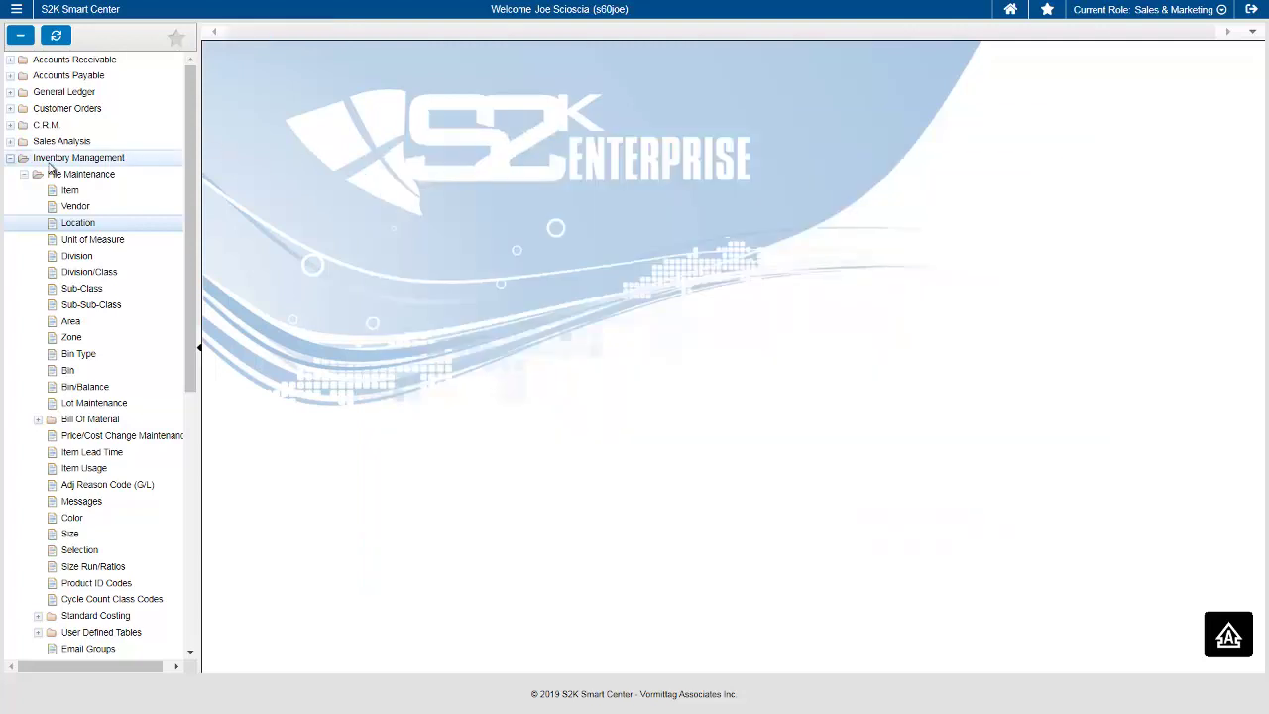
# Step: Open the Bin Analysis inquiry under Warehouse Management, view the bins and item quantities for location 10, and exit
pyautogui.doubleClick(94, 160)
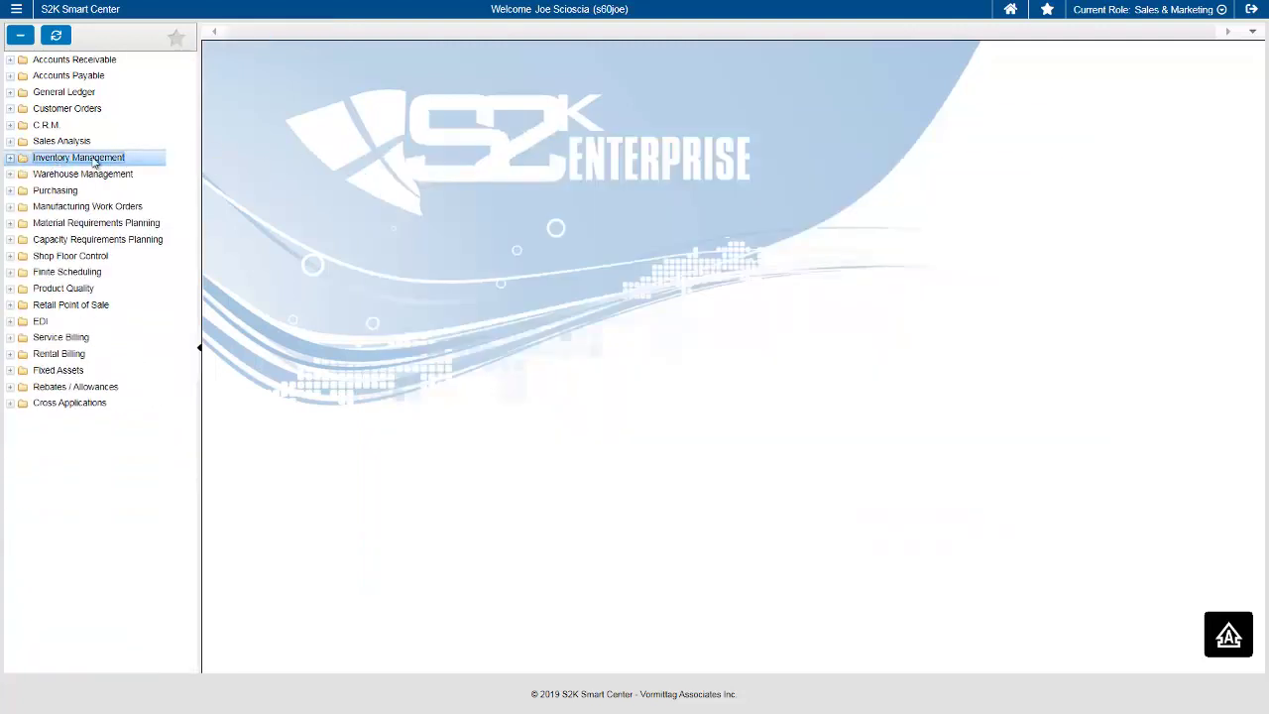
pyautogui.doubleClick(105, 176)
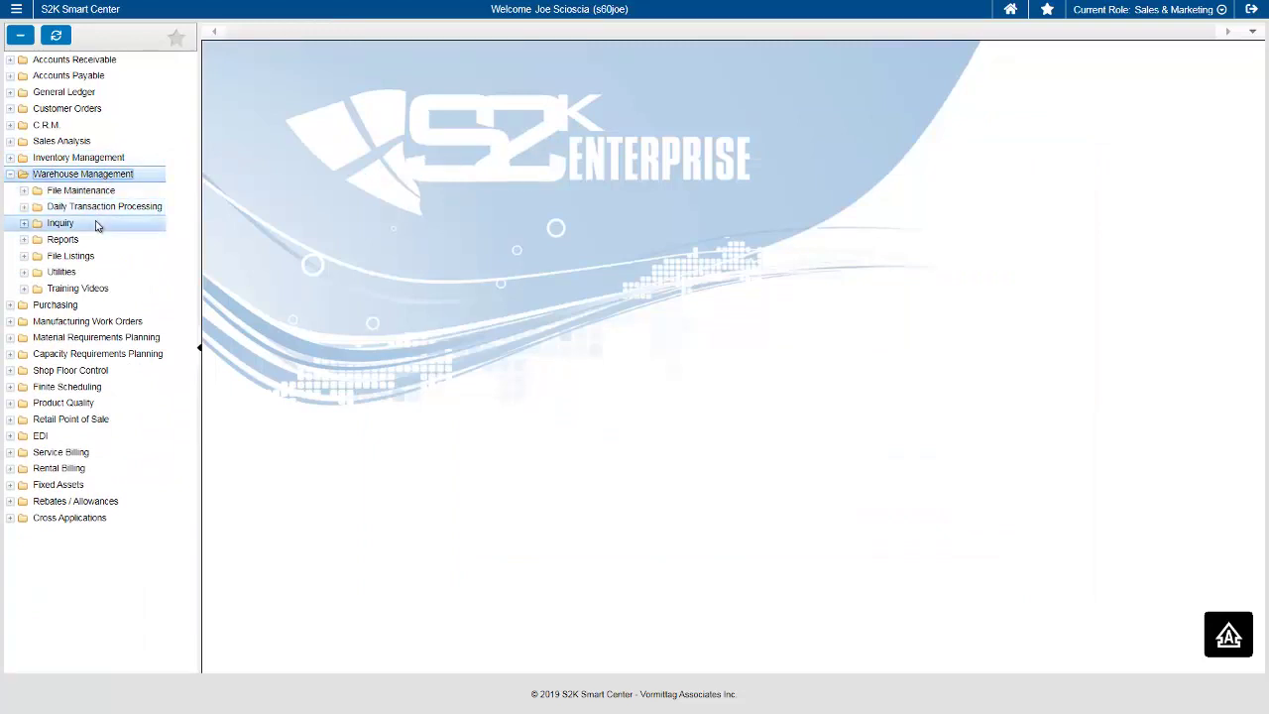
pyautogui.doubleClick(149, 223)
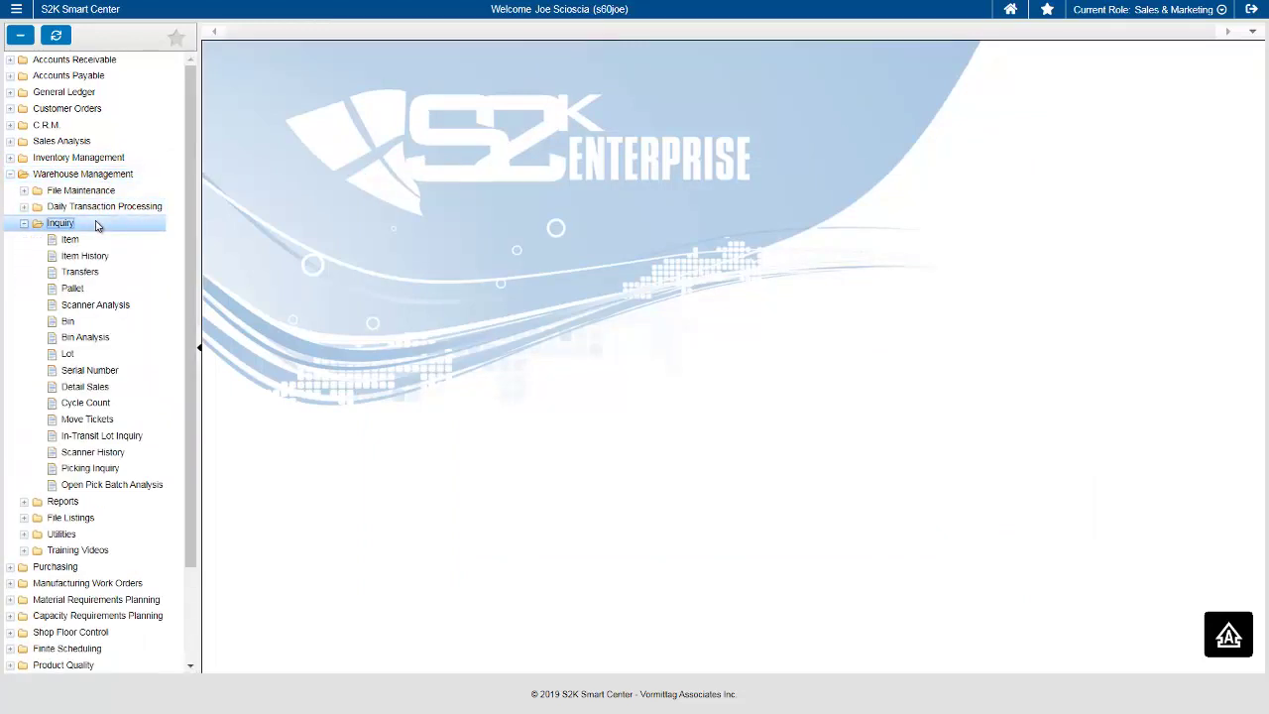
pyautogui.doubleClick(101, 339)
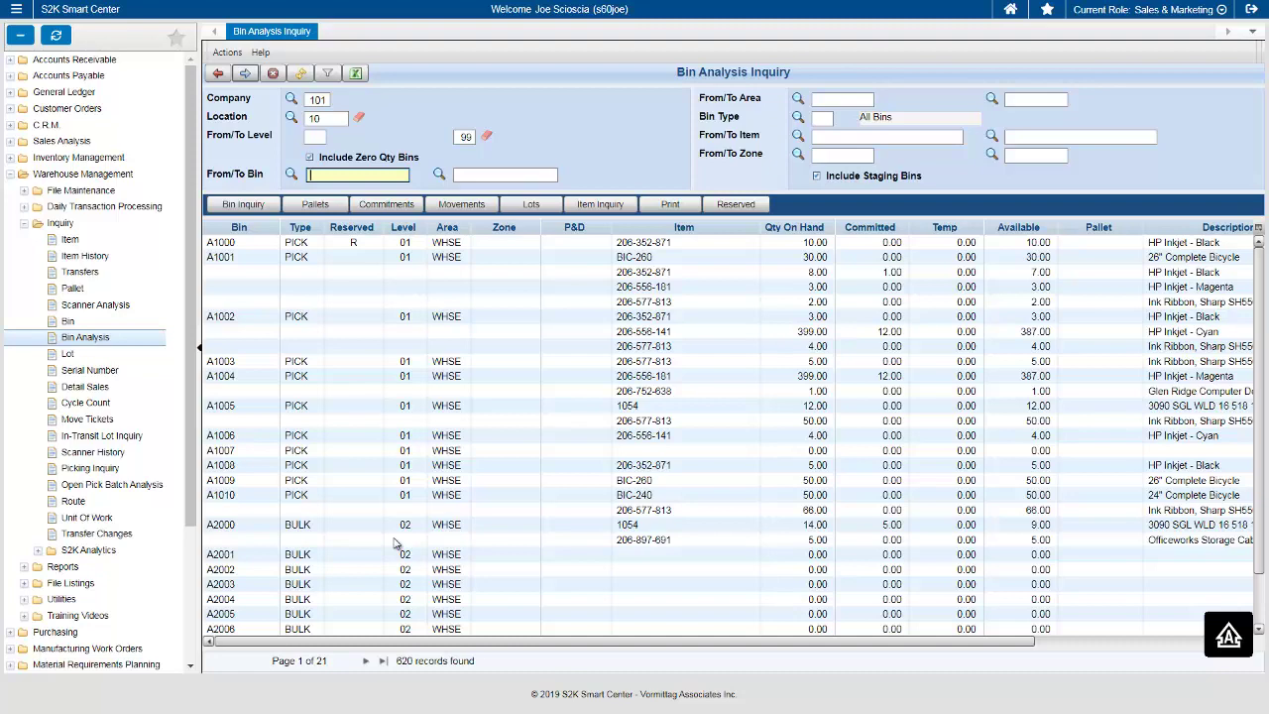
pyautogui.click(273, 73)
# Step: Open Entry/Update for Warehouse Transfers, compare the company 101 and 501 PO Receipt Automatic Transfer entries to location 30, and exit
pyautogui.doubleClick(59, 223)
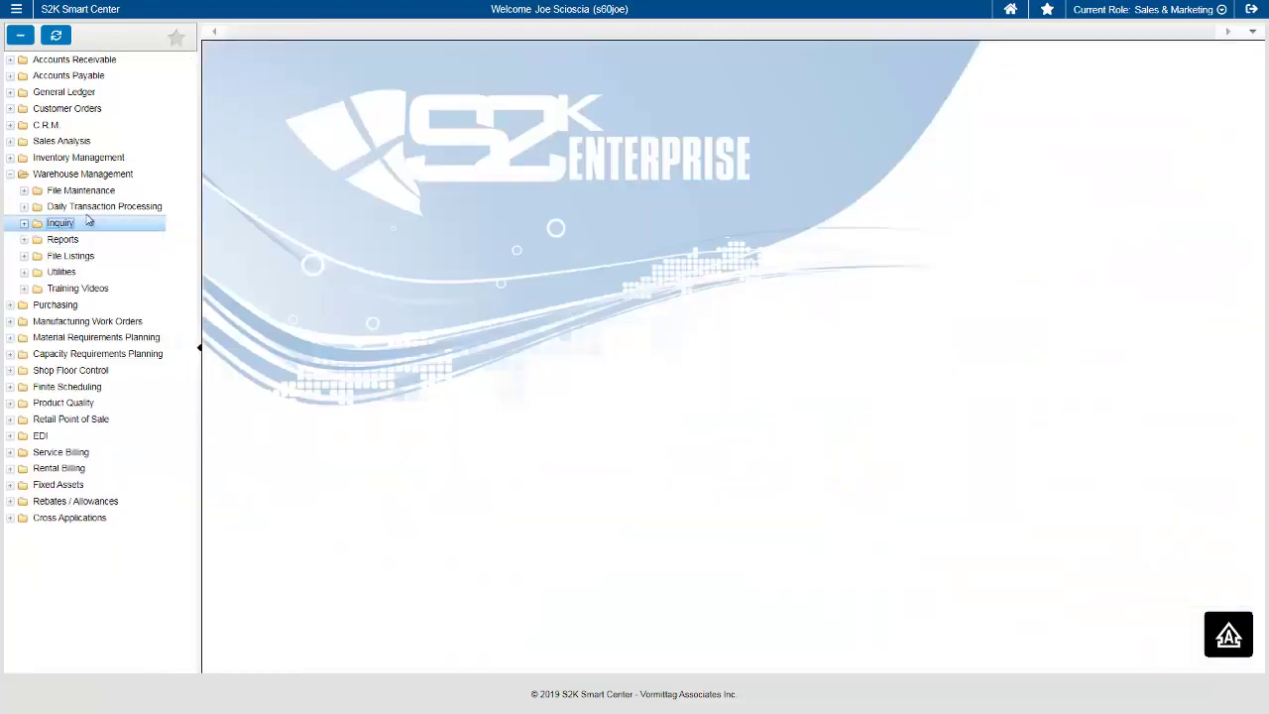
pyautogui.doubleClick(99, 207)
pyautogui.doubleClick(103, 256)
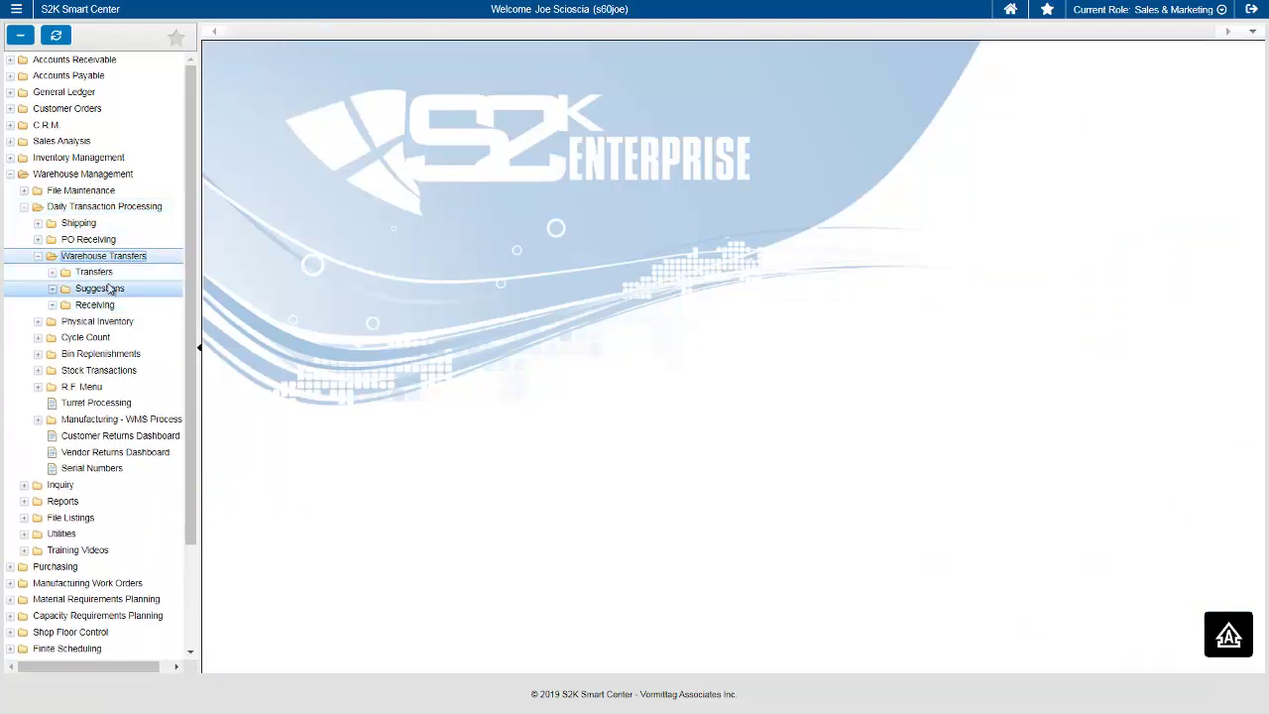
pyautogui.doubleClick(99, 275)
pyautogui.doubleClick(103, 289)
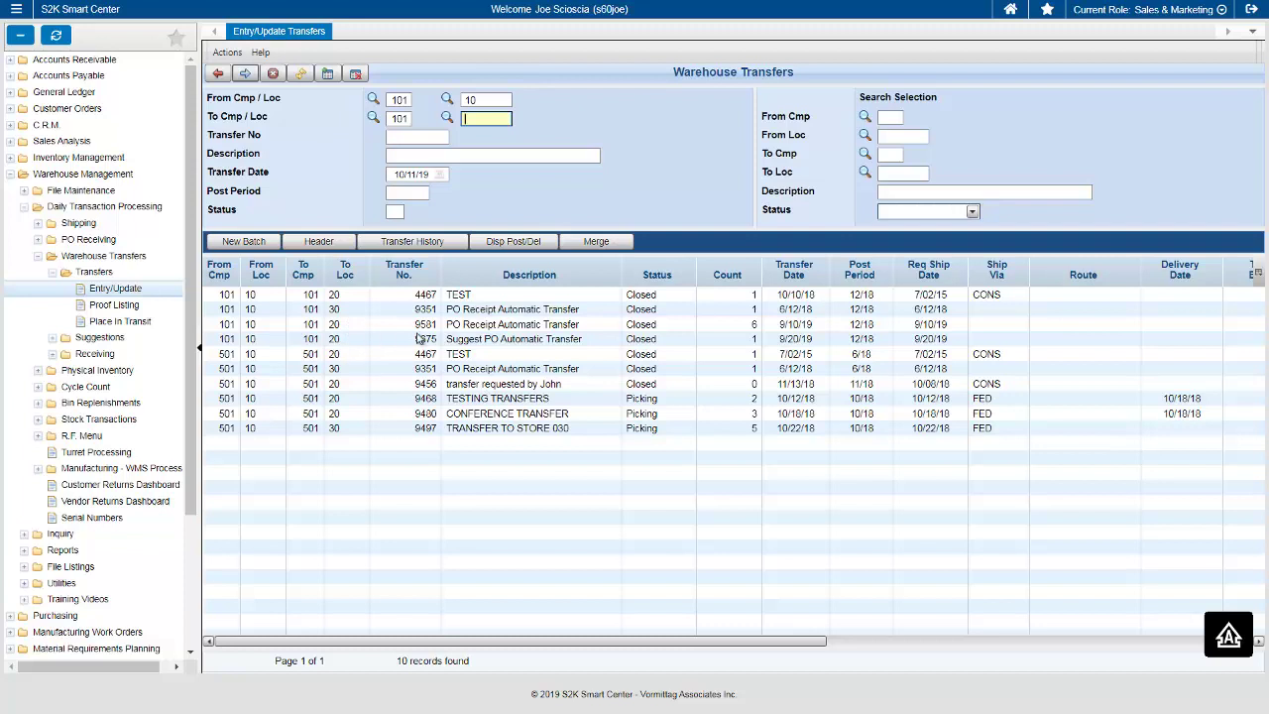
pyautogui.click(506, 311)
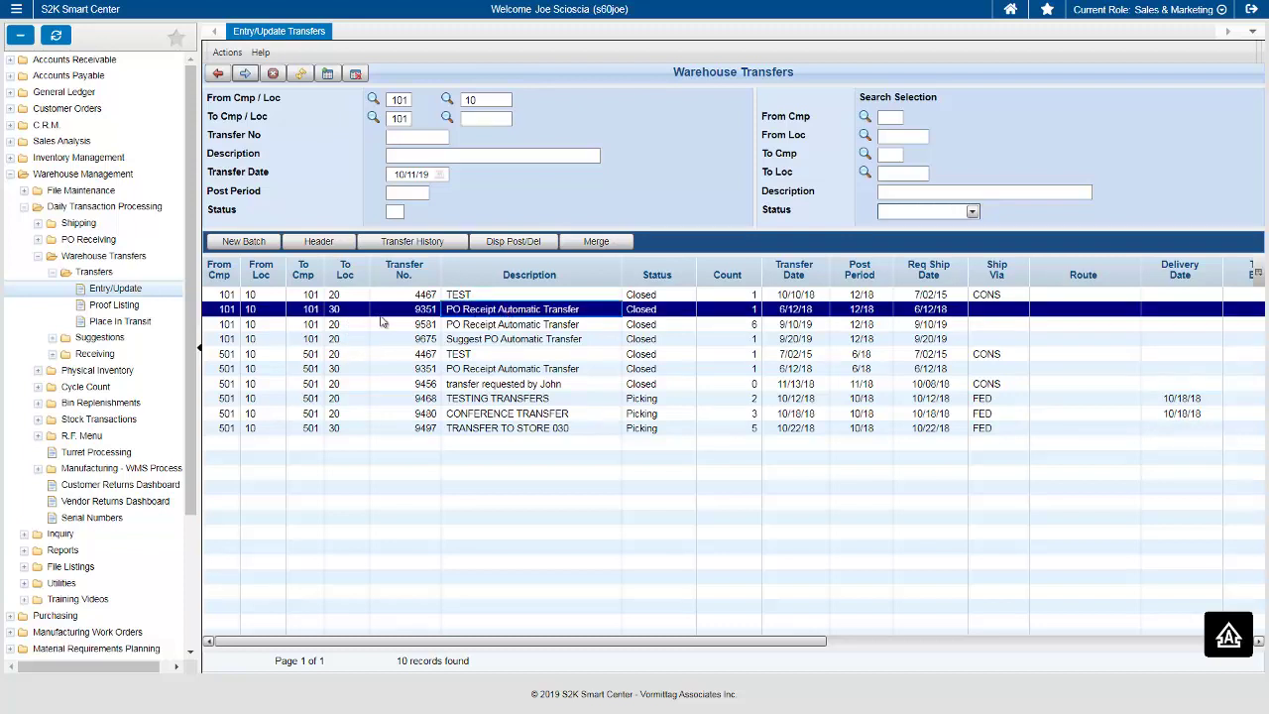
pyautogui.click(494, 371)
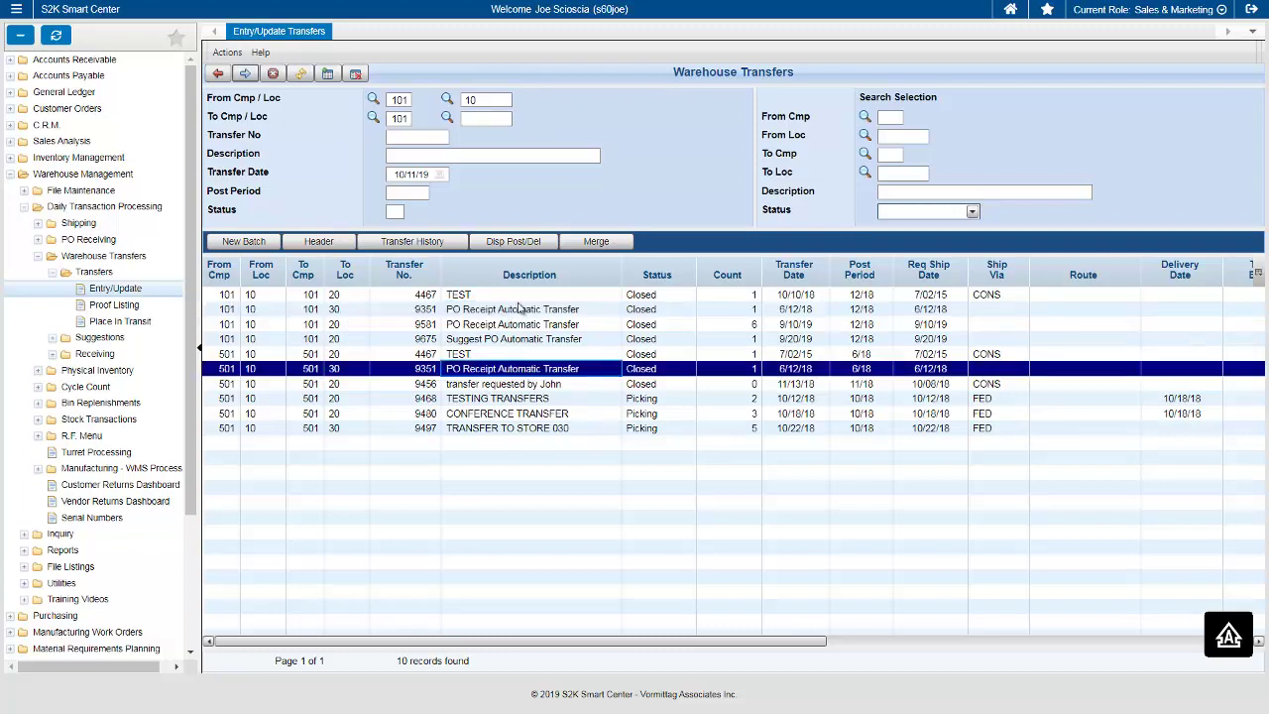
pyautogui.click(520, 310)
pyautogui.click(521, 370)
pyautogui.click(273, 76)
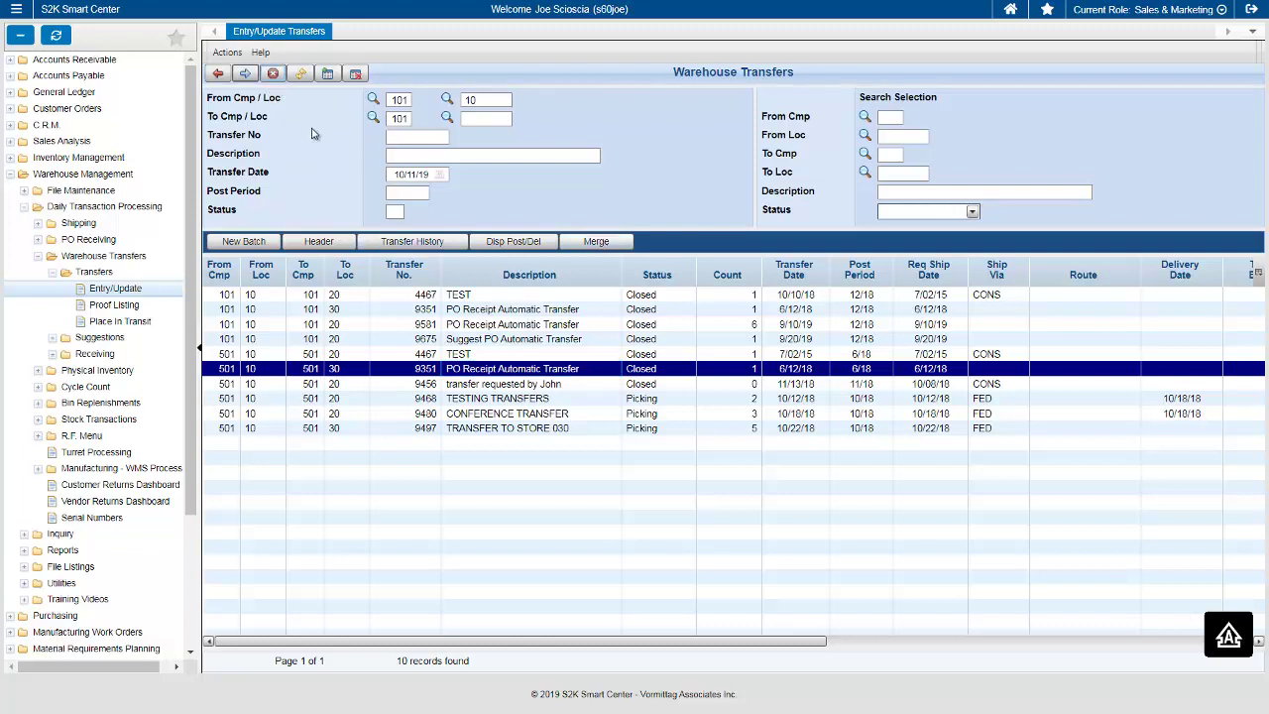
# Step: Open the Chart of Accounts in General Ledger file maintenance and display the Prepaid Expenses account record
pyautogui.click(90, 176)
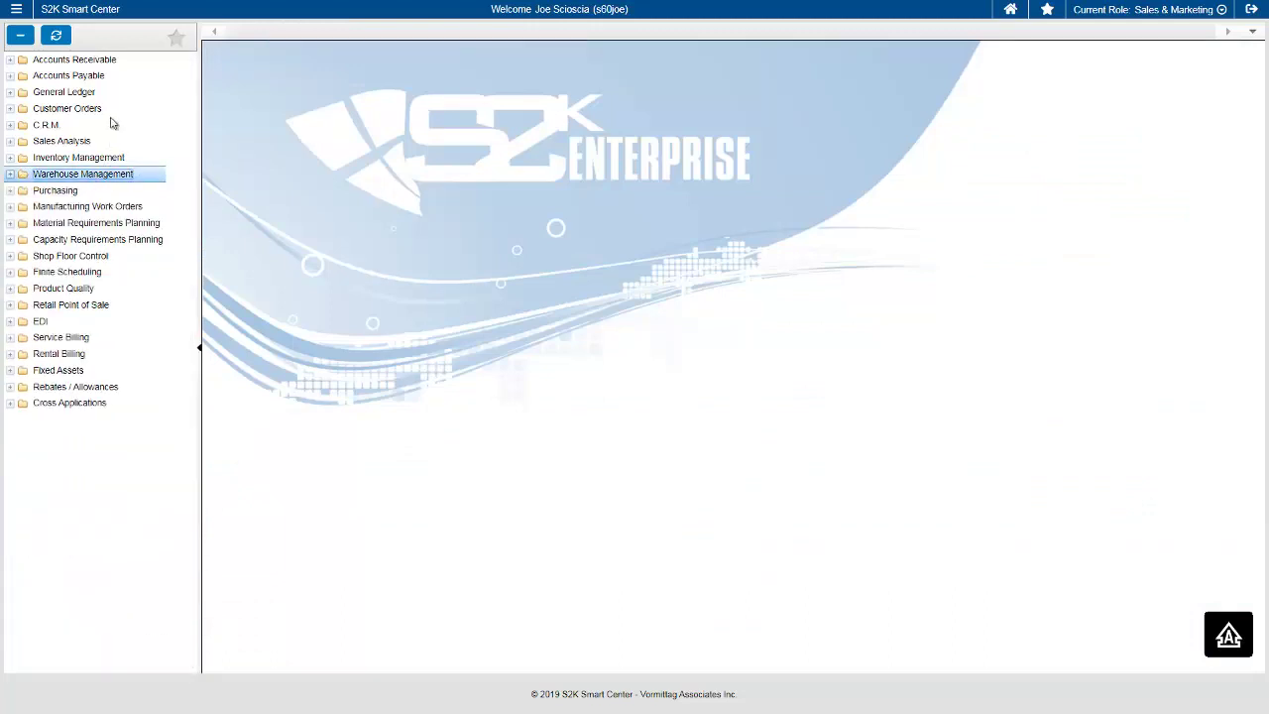
pyautogui.click(86, 95)
pyautogui.click(87, 108)
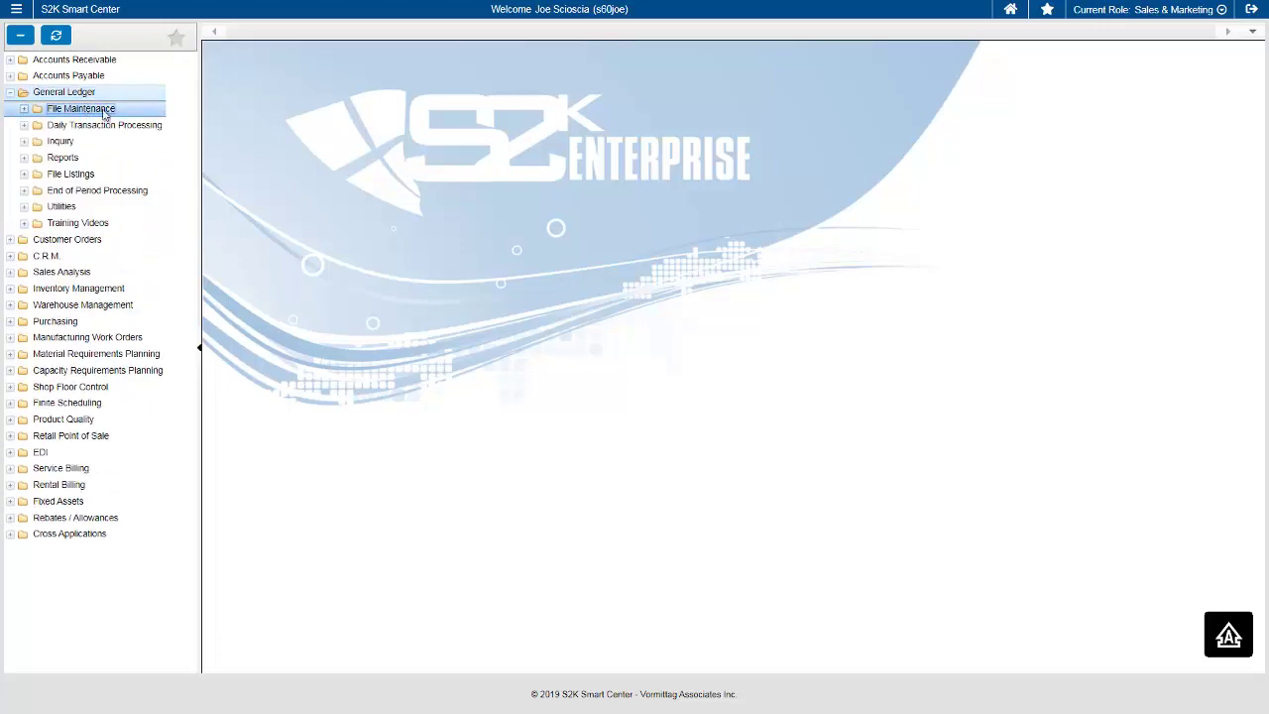
pyautogui.click(96, 140)
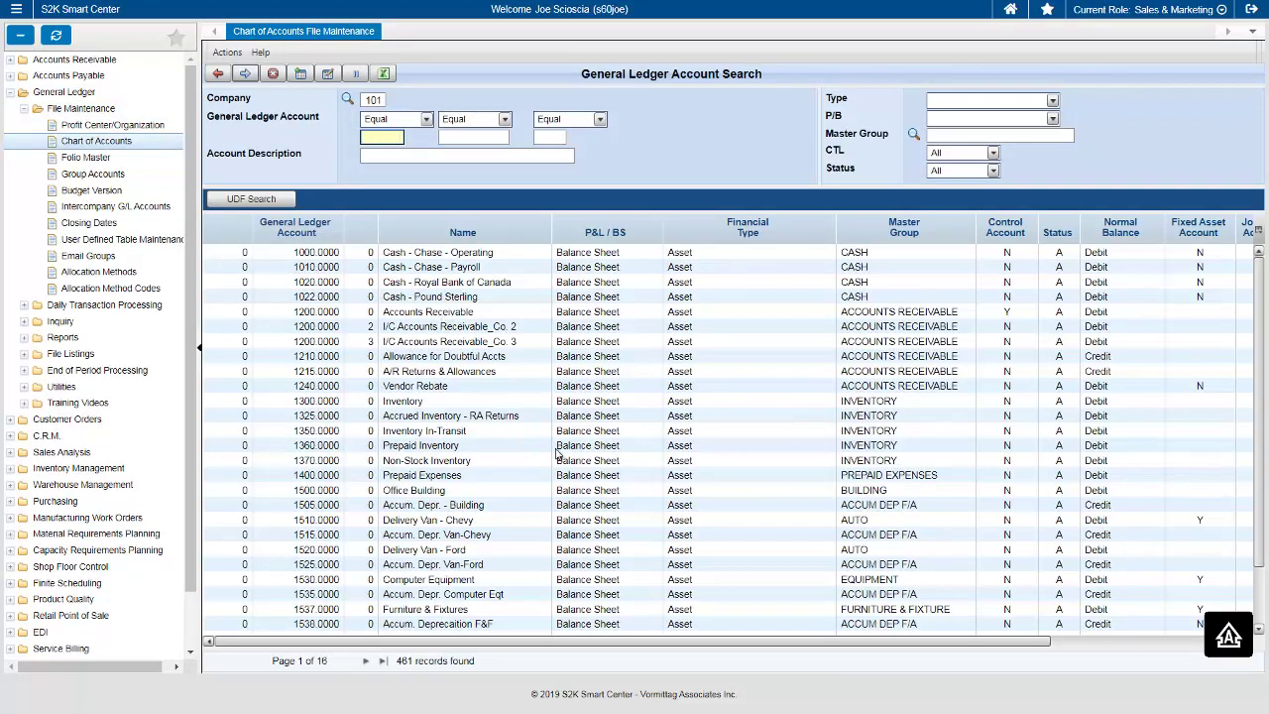
pyautogui.click(436, 476)
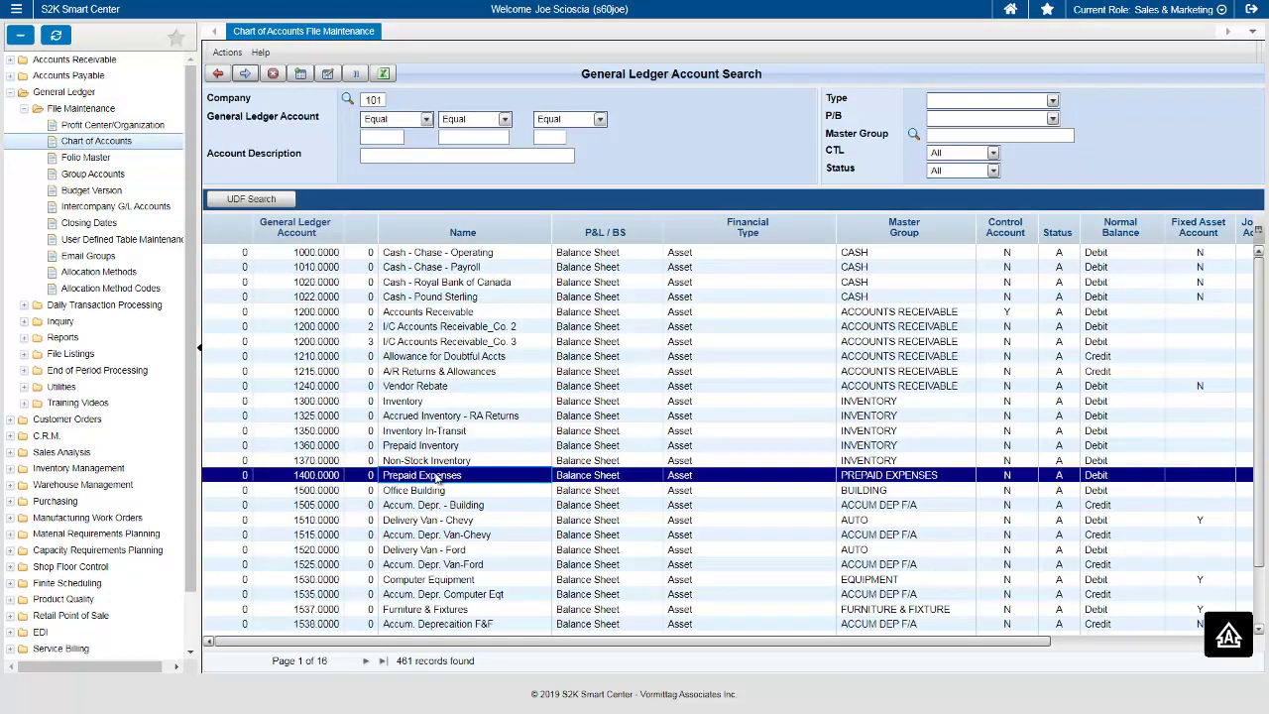
pyautogui.doubleClick(436, 477)
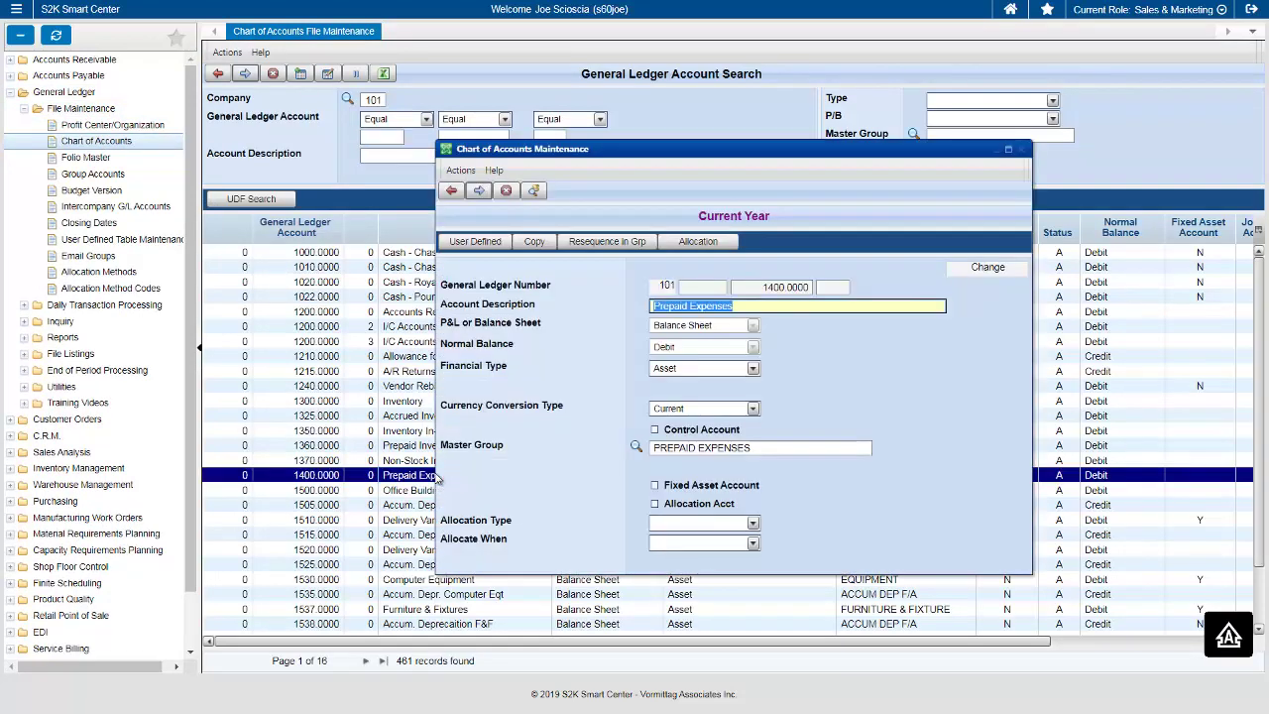
# Step: Set the Prepaid Expenses account's Allocation Type to Unit and Allocate When to Immediate
pyautogui.click(710, 246)
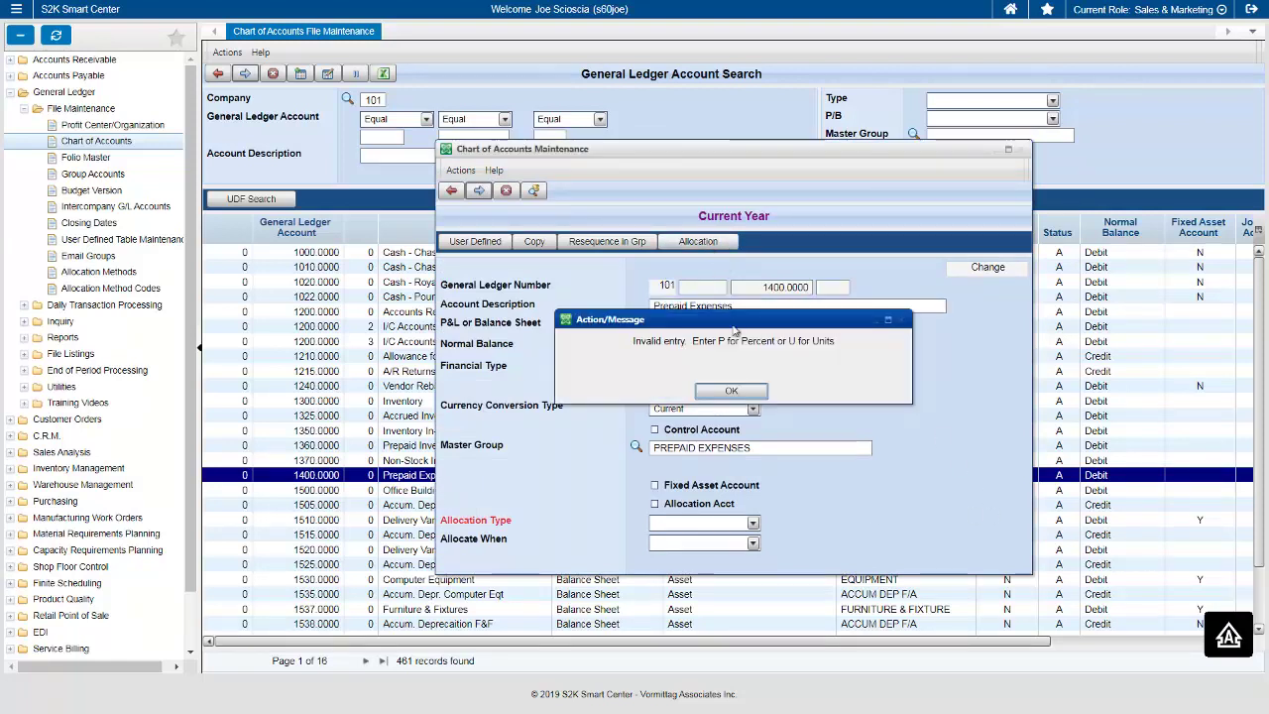
pyautogui.click(734, 391)
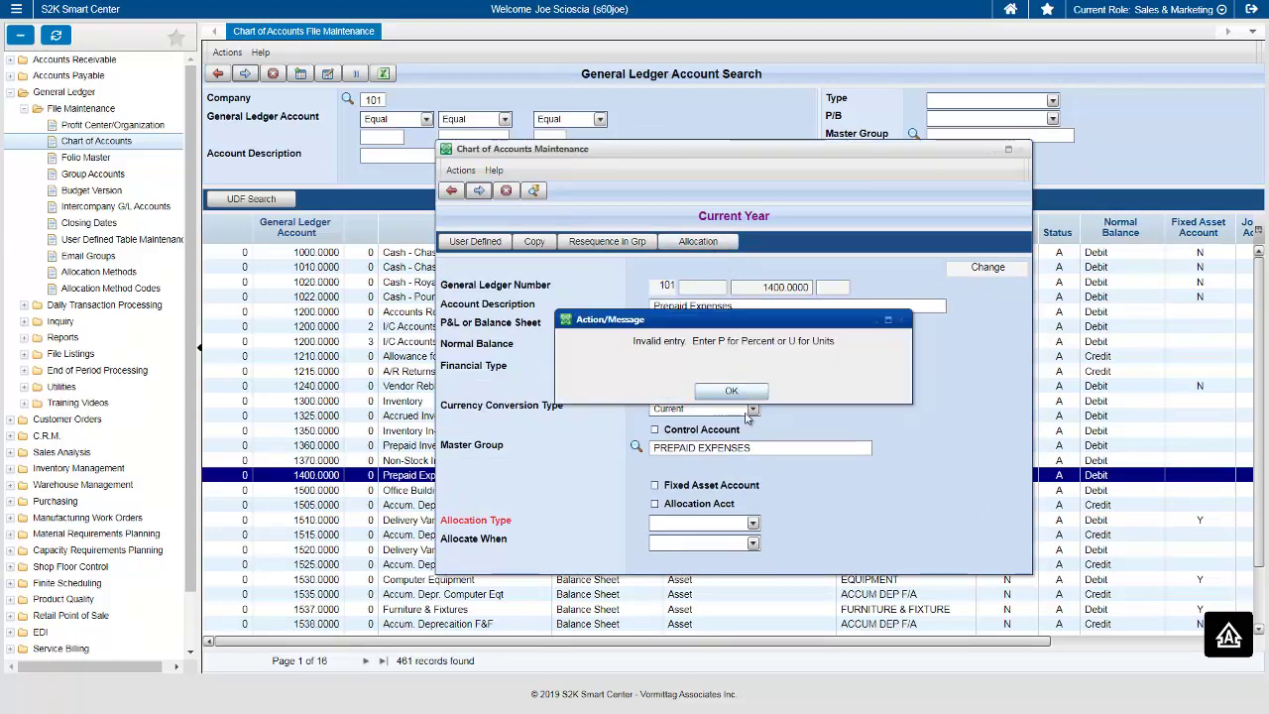
pyautogui.click(754, 524)
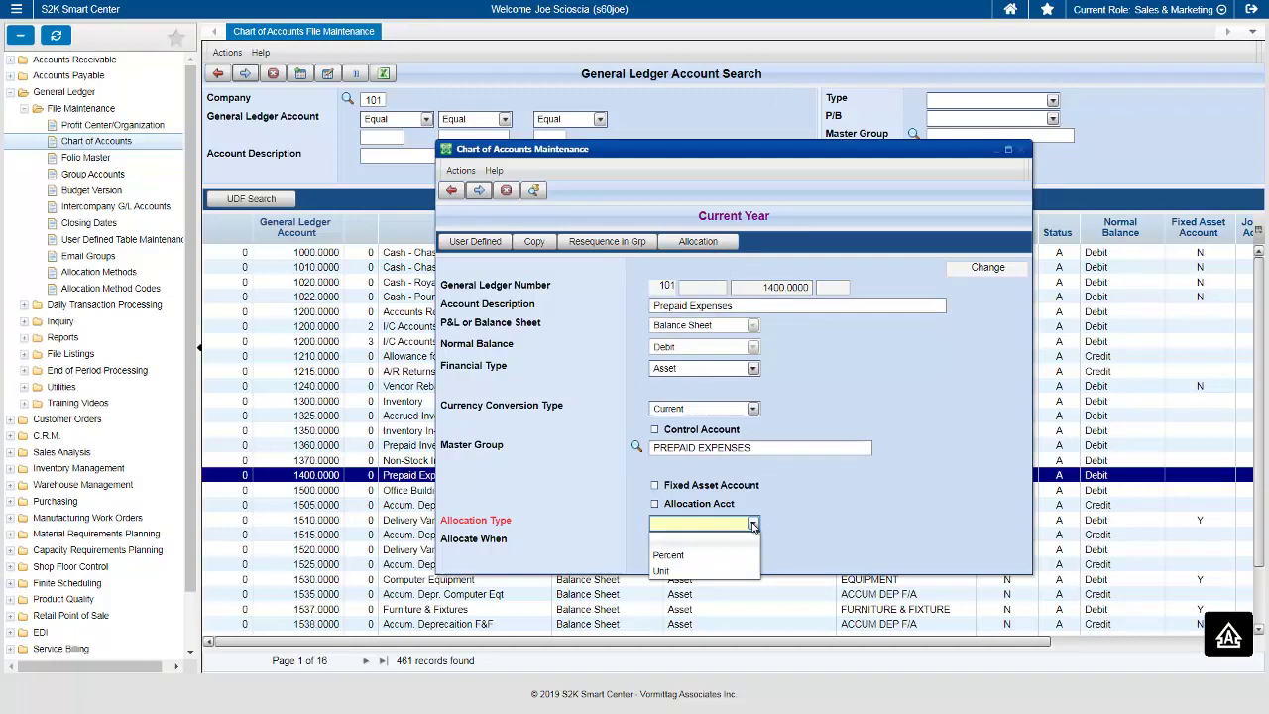
pyautogui.click(697, 571)
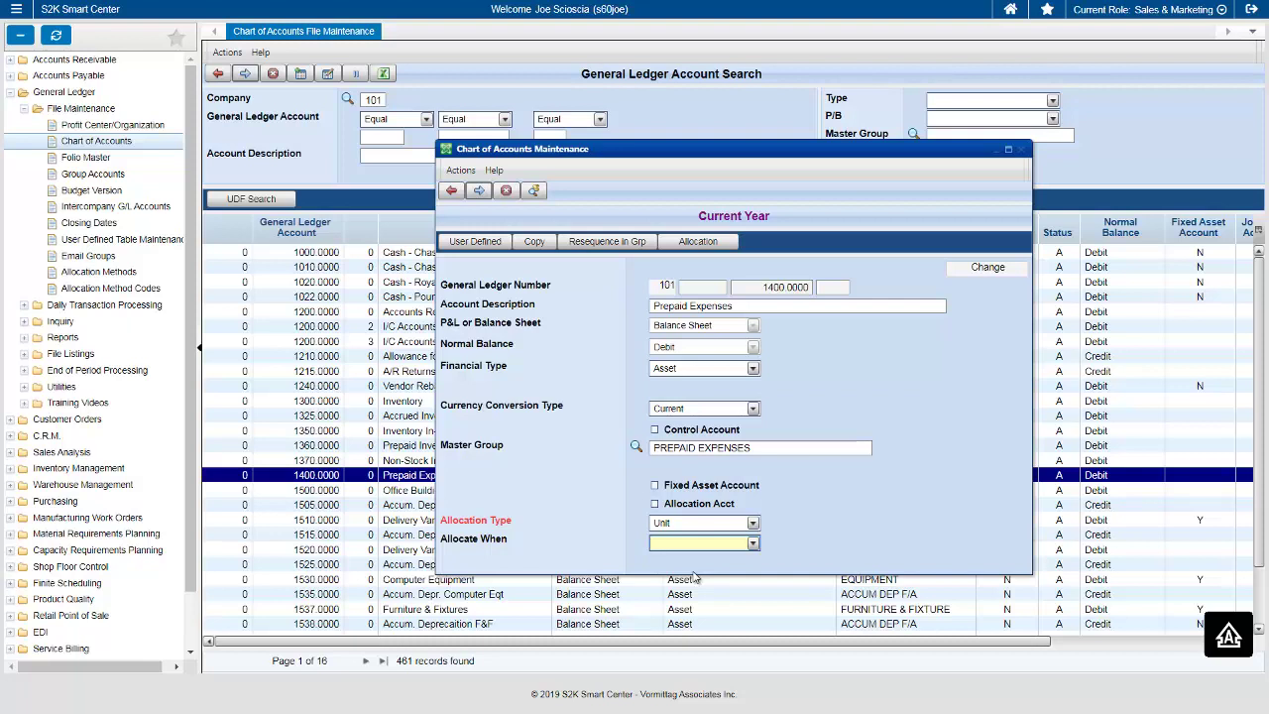
pyautogui.click(754, 545)
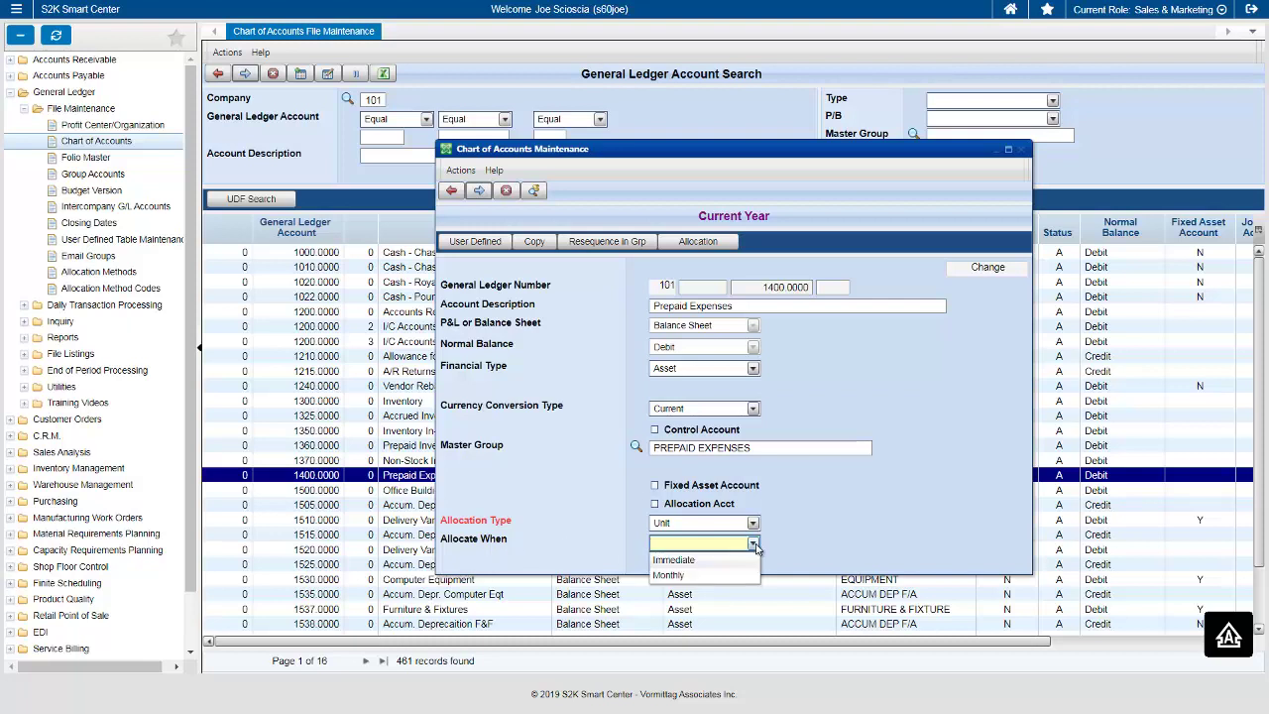
pyautogui.click(709, 562)
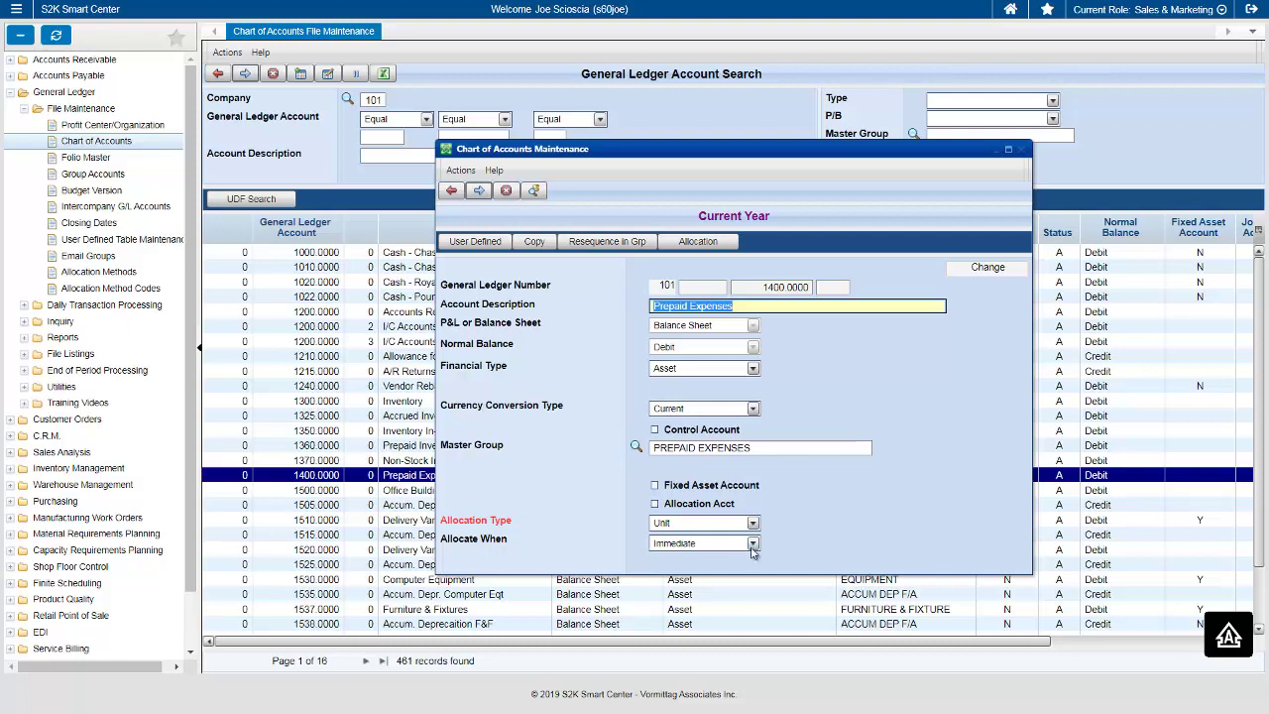
# Step: Open the account's allocation using the SQFT (Square Footage) method, view Account Allocation Maintenance, and exit the Chart of Accounts
pyautogui.click(714, 247)
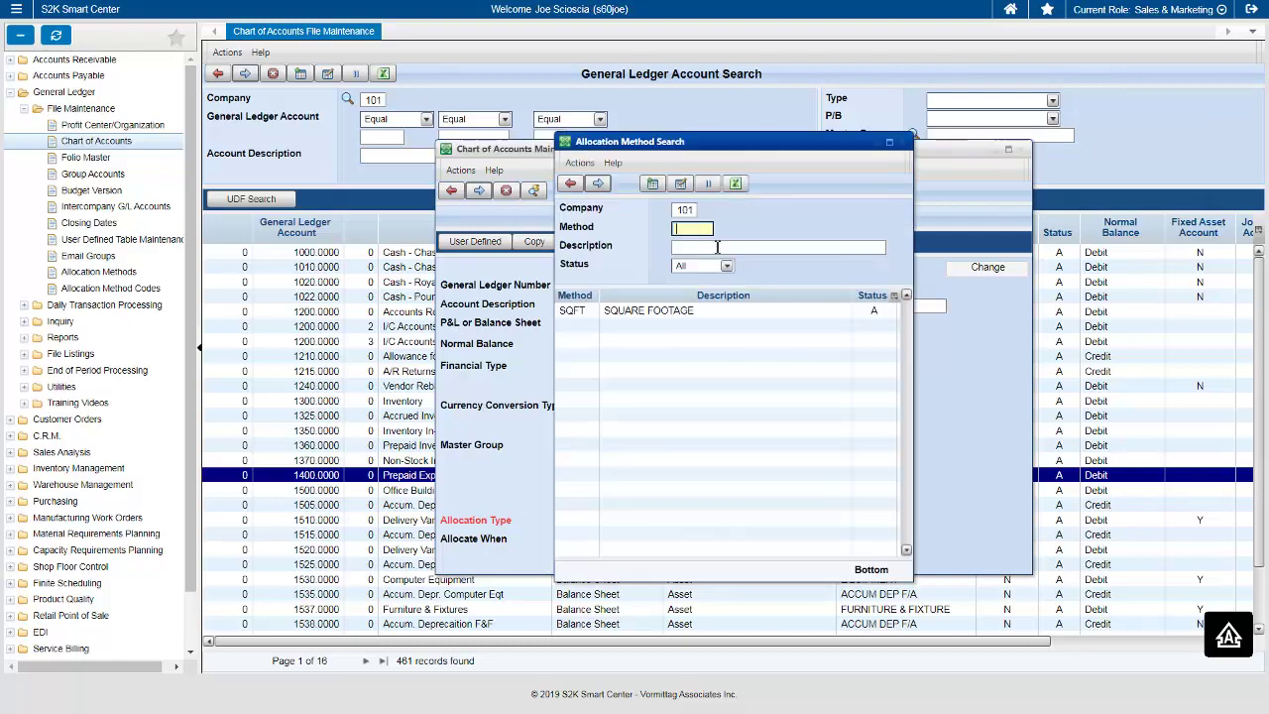
pyautogui.click(649, 312)
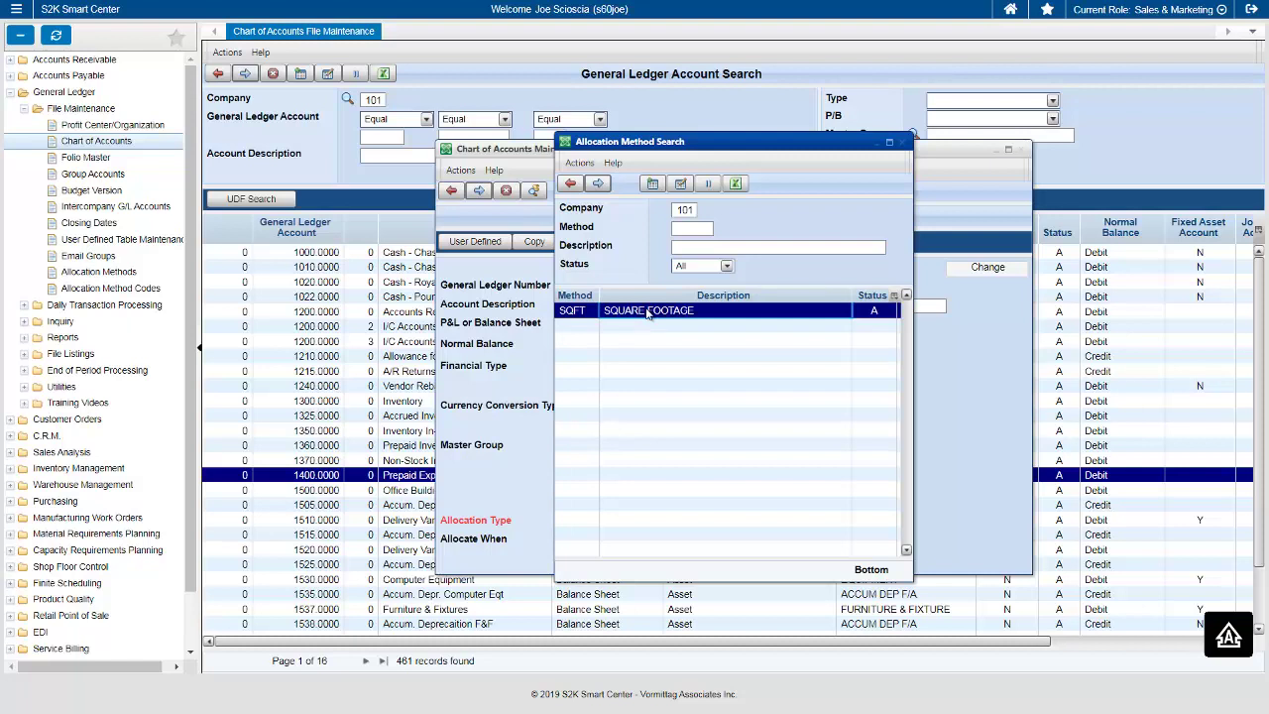
pyautogui.doubleClick(649, 312)
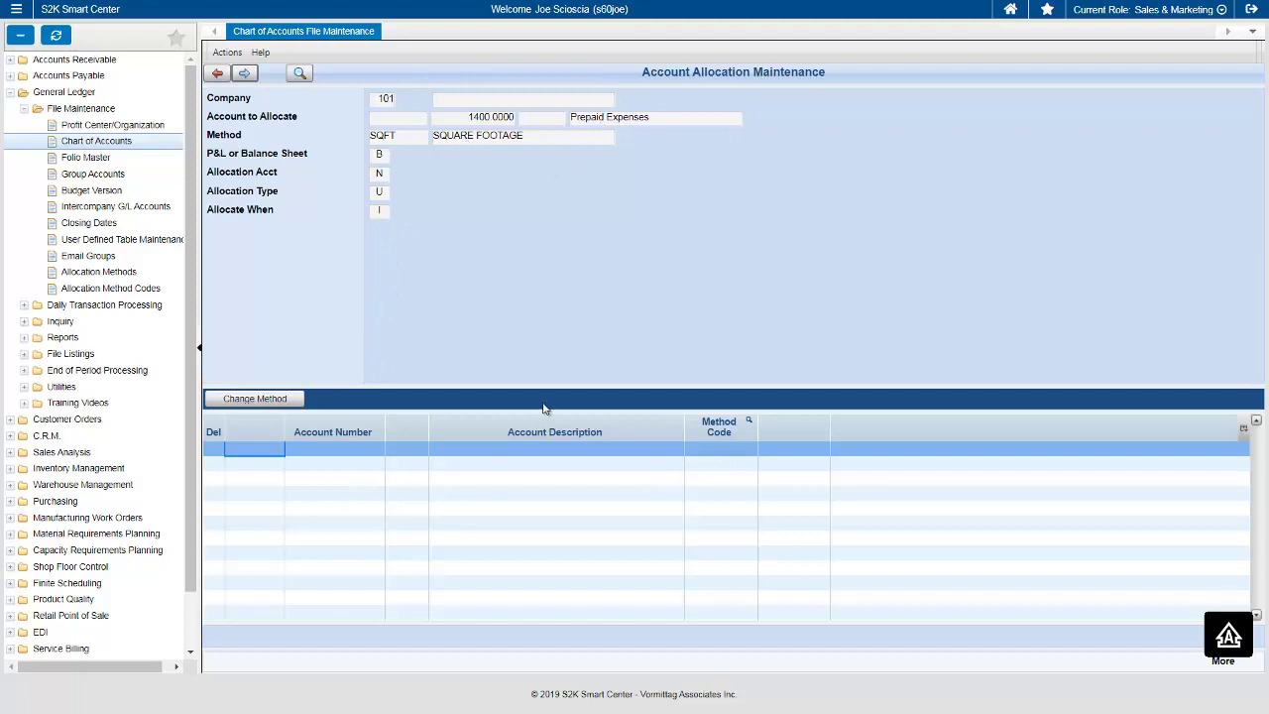
pyautogui.click(224, 79)
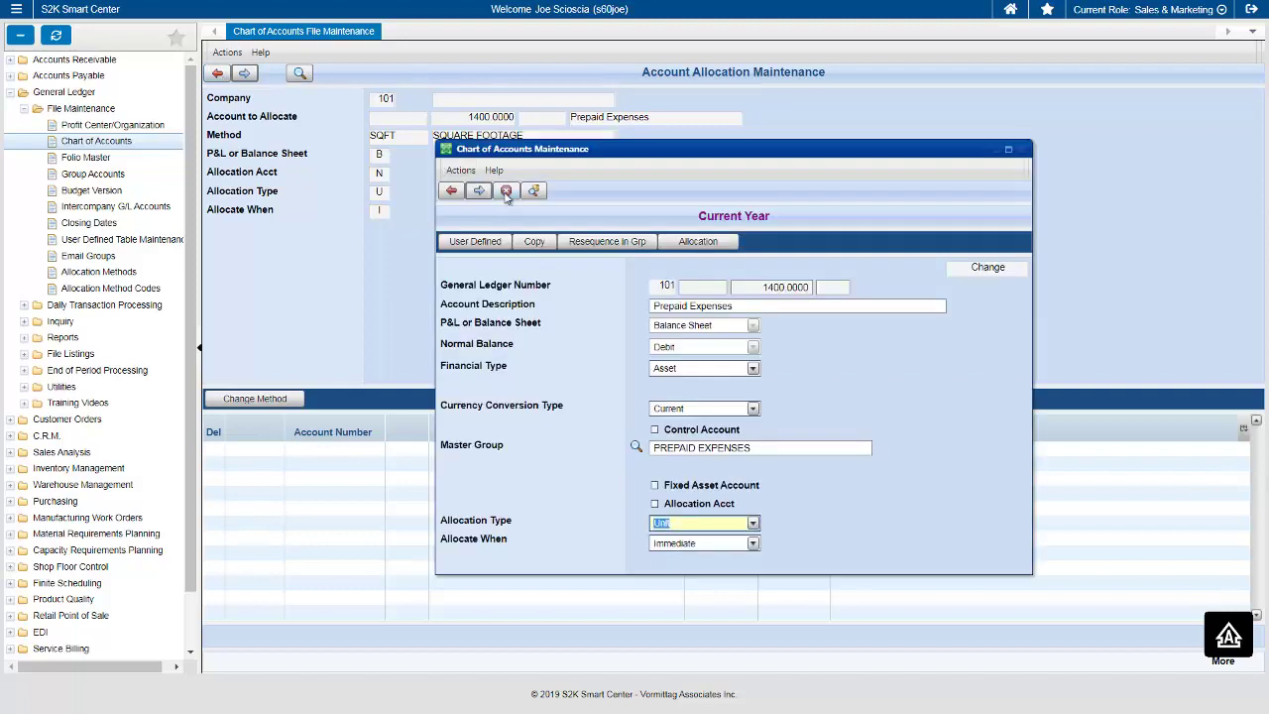
pyautogui.click(507, 190)
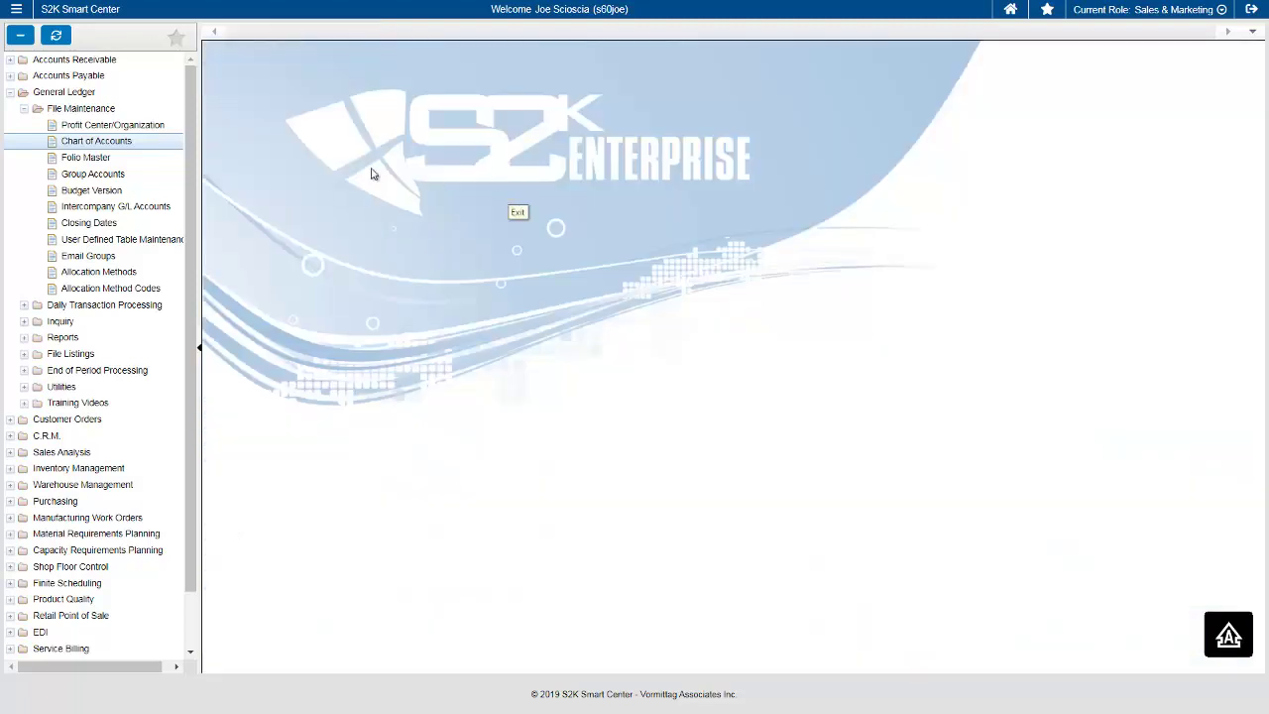
# Step: Open the Income Statement from the S2K Analytics Reports under General Ledger Reports
pyautogui.click(77, 107)
pyautogui.click(62, 157)
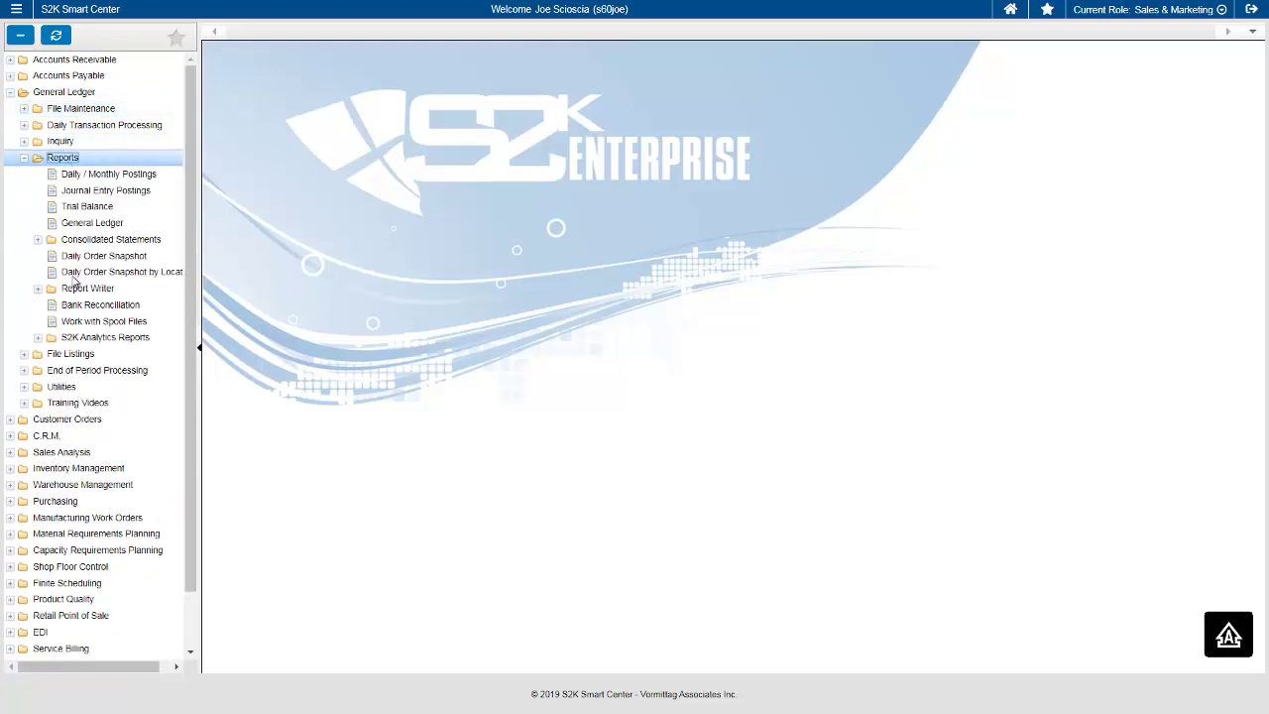
pyautogui.click(86, 340)
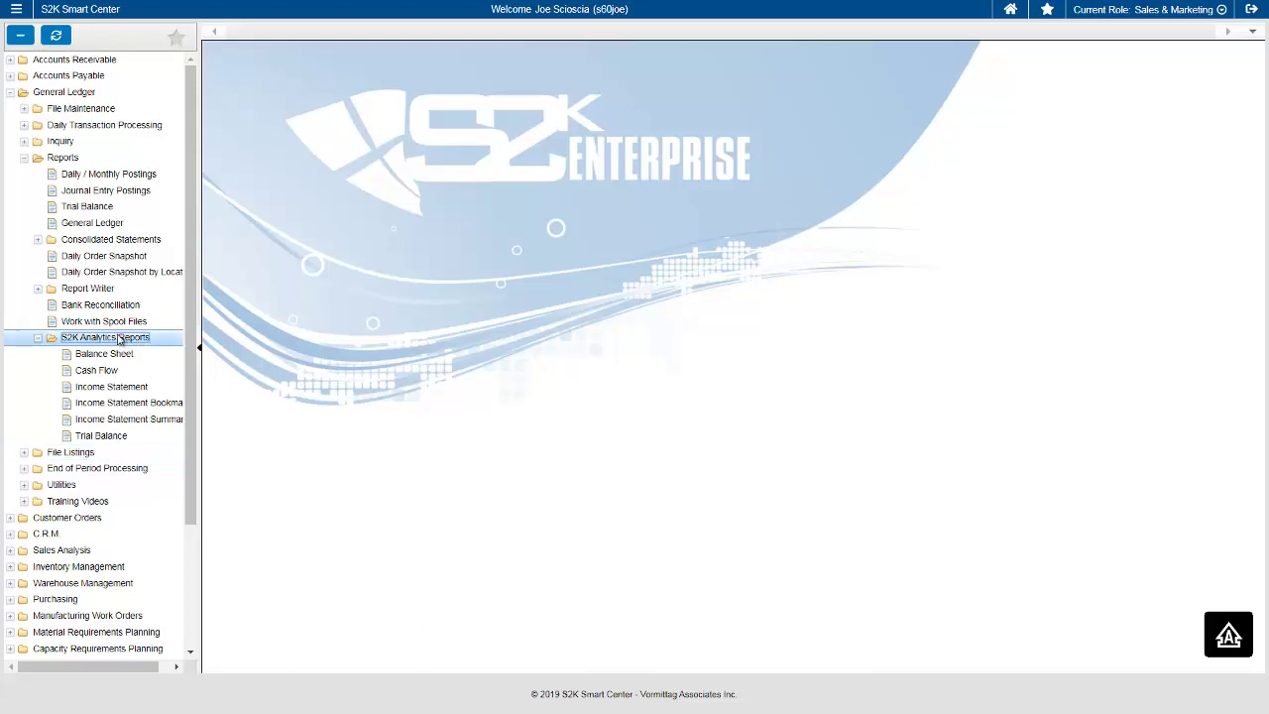
pyautogui.click(117, 388)
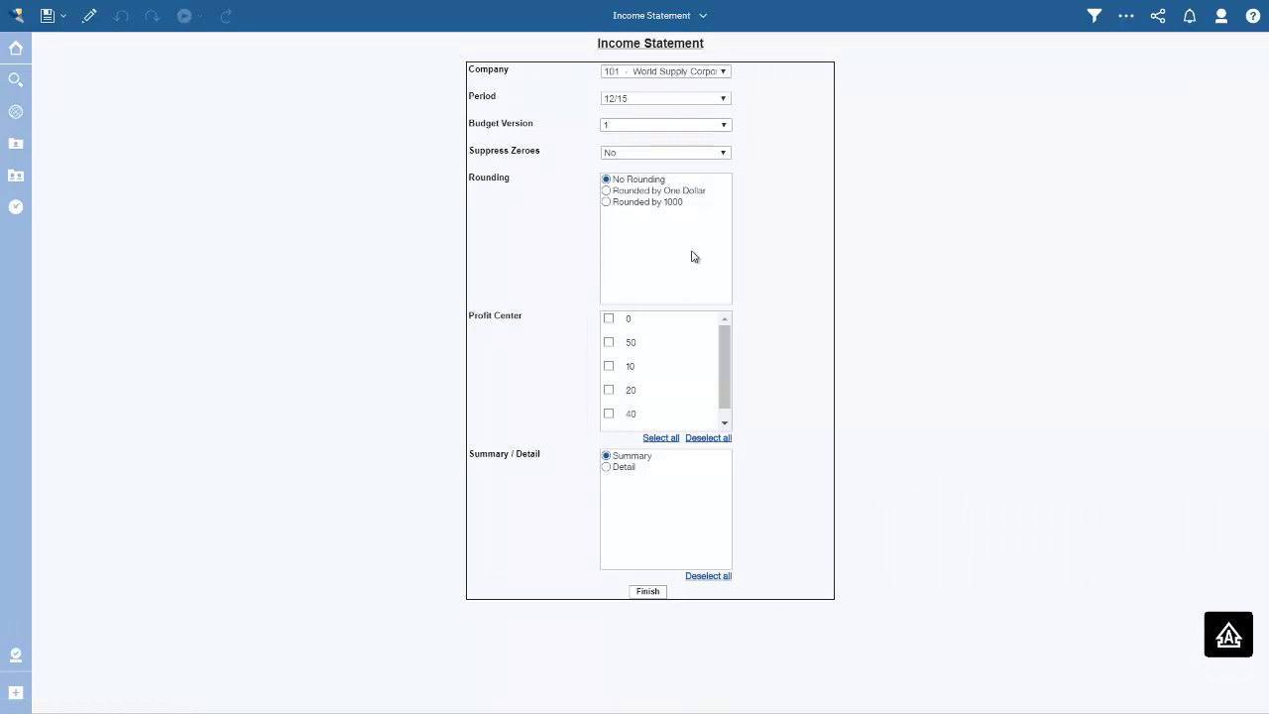
# Step: Run the Income Statement for profit center 10 at Detail level, view the results, and close the report
pyautogui.click(609, 366)
pyautogui.click(610, 470)
pyautogui.click(647, 592)
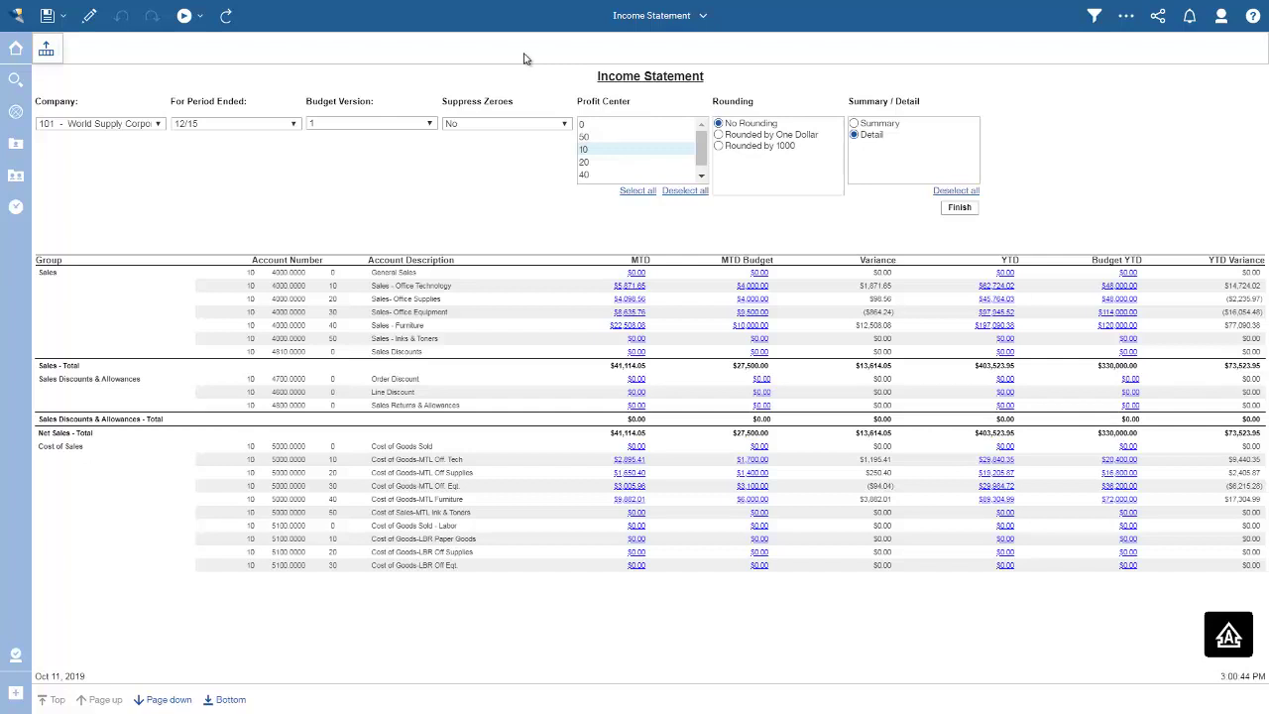
pyautogui.click(705, 20)
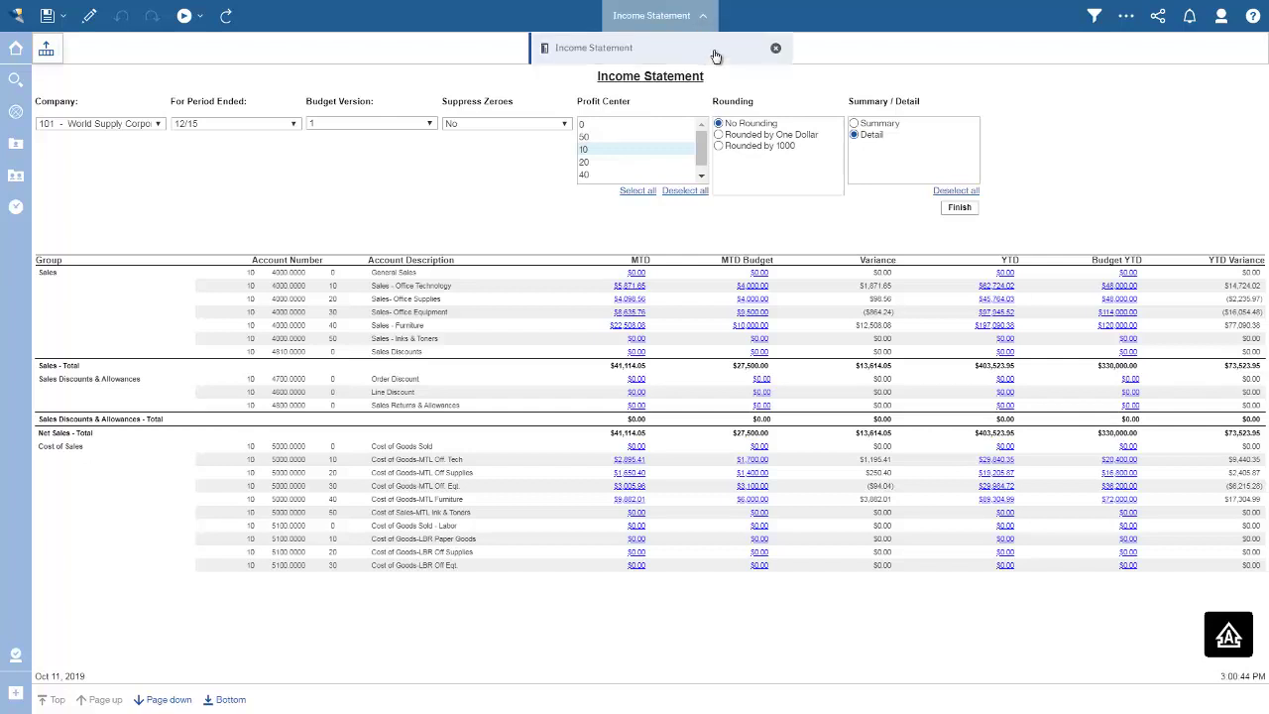
pyautogui.click(776, 49)
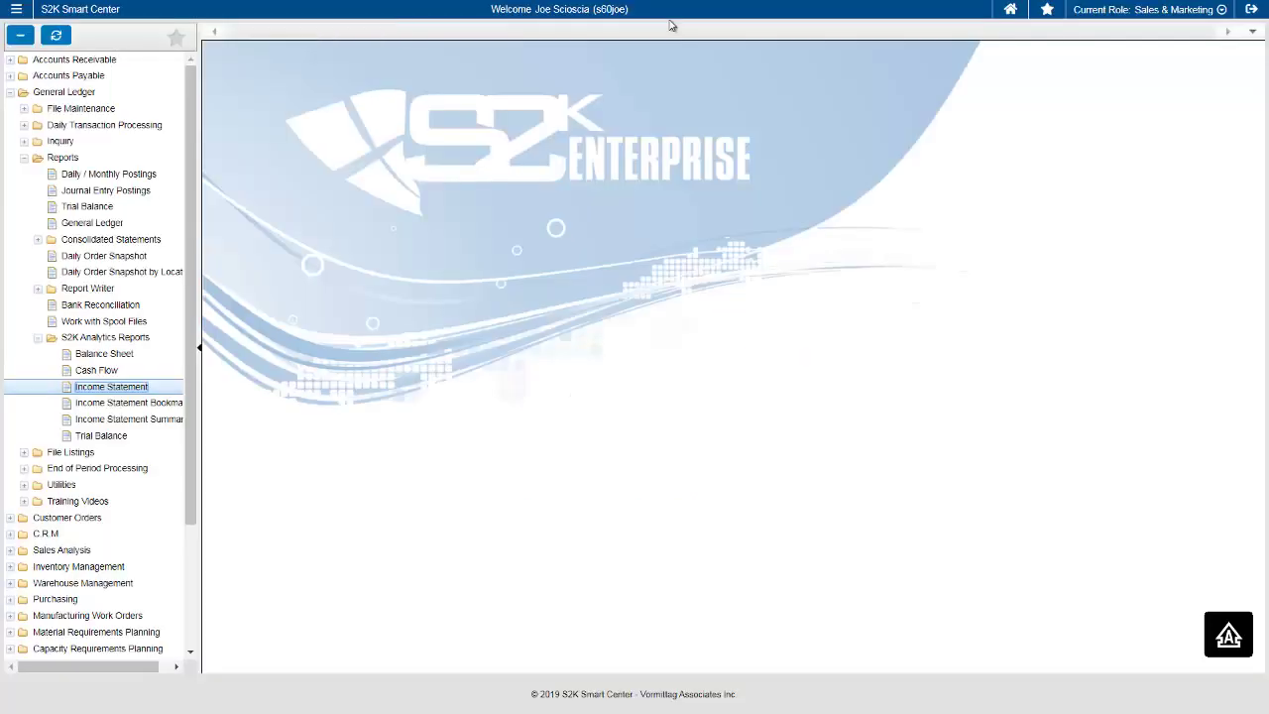
# Step: Display the Data Uploads options under General Ledger Daily Transaction Processing, and collapse General Ledger
pyautogui.doubleClick(46, 93)
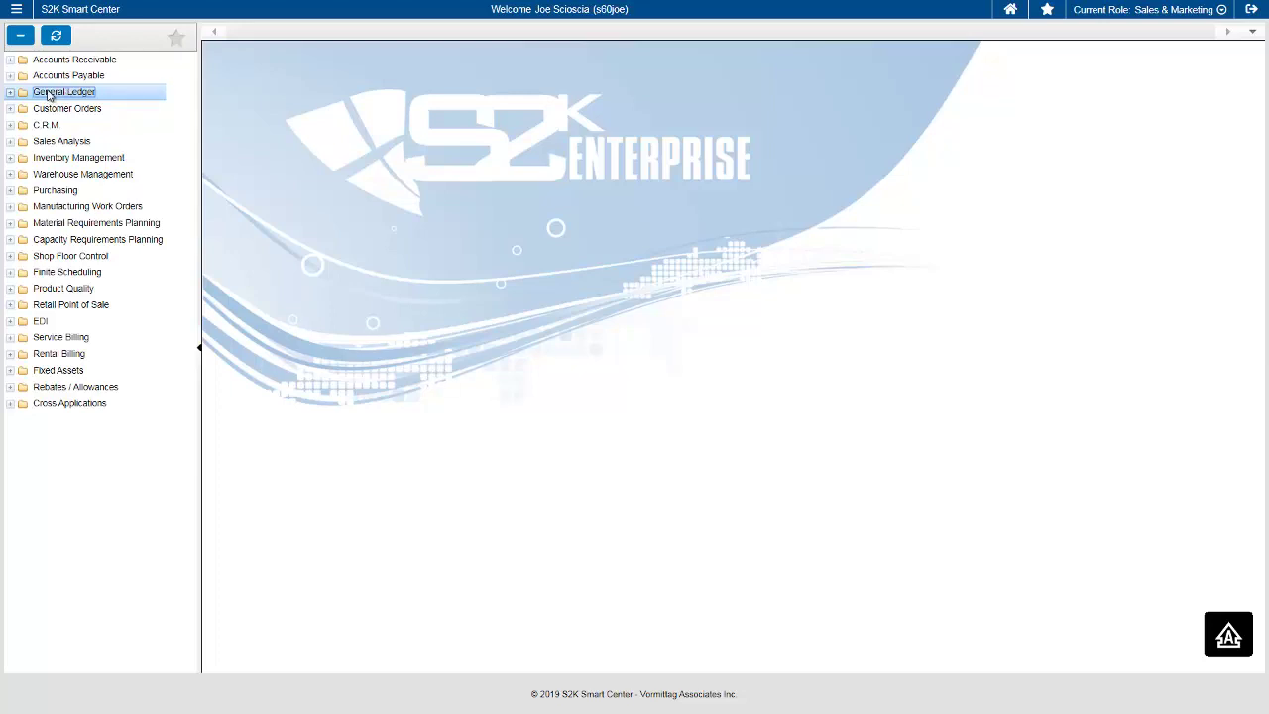
pyautogui.doubleClick(47, 95)
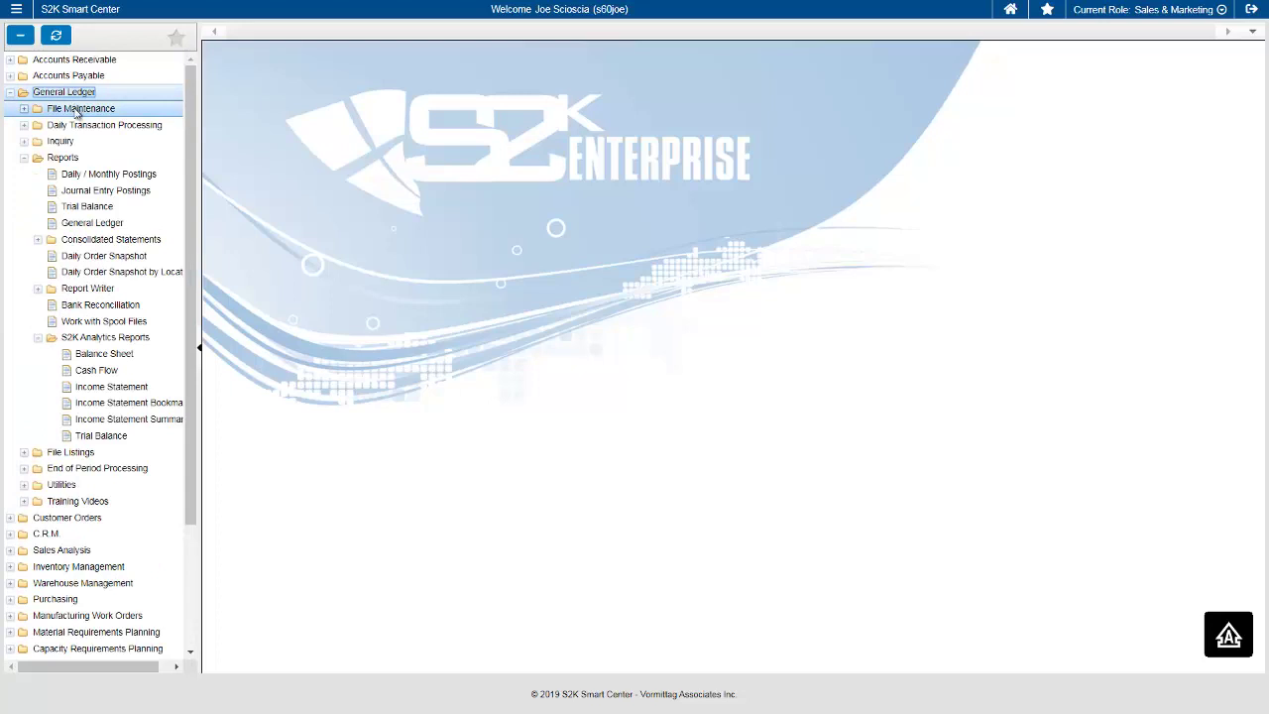
pyautogui.doubleClick(78, 127)
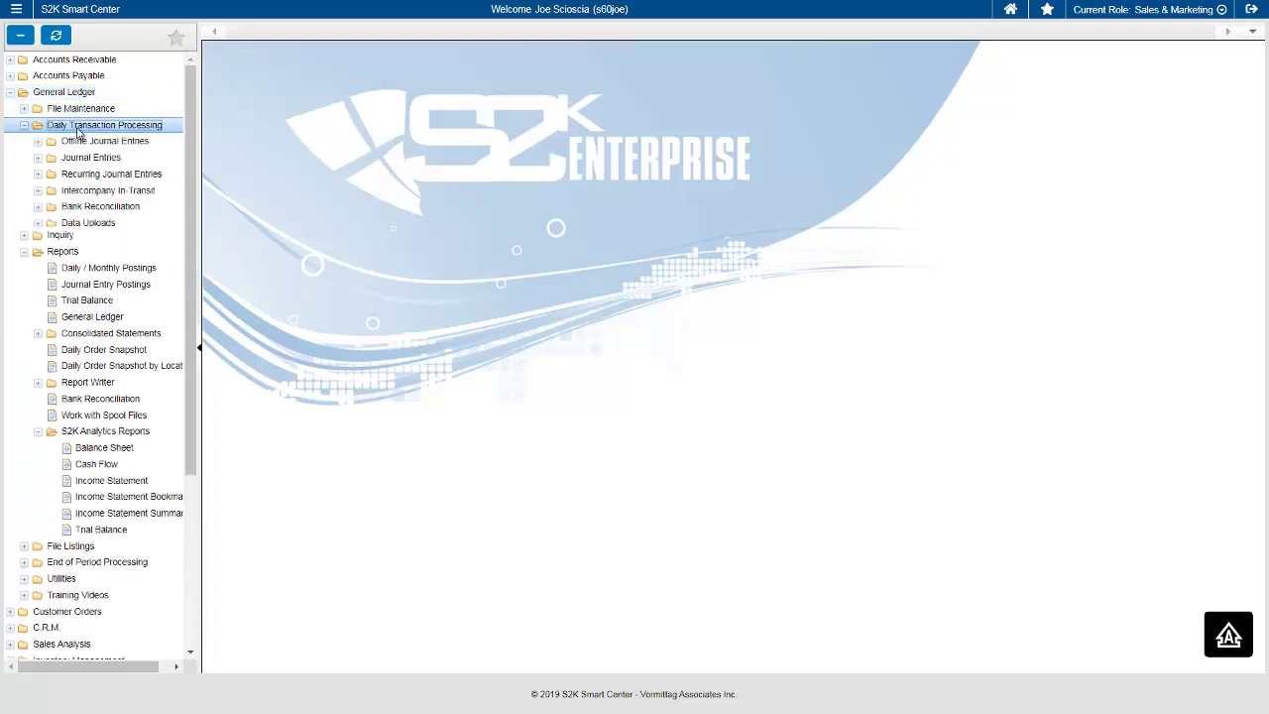
pyautogui.doubleClick(89, 225)
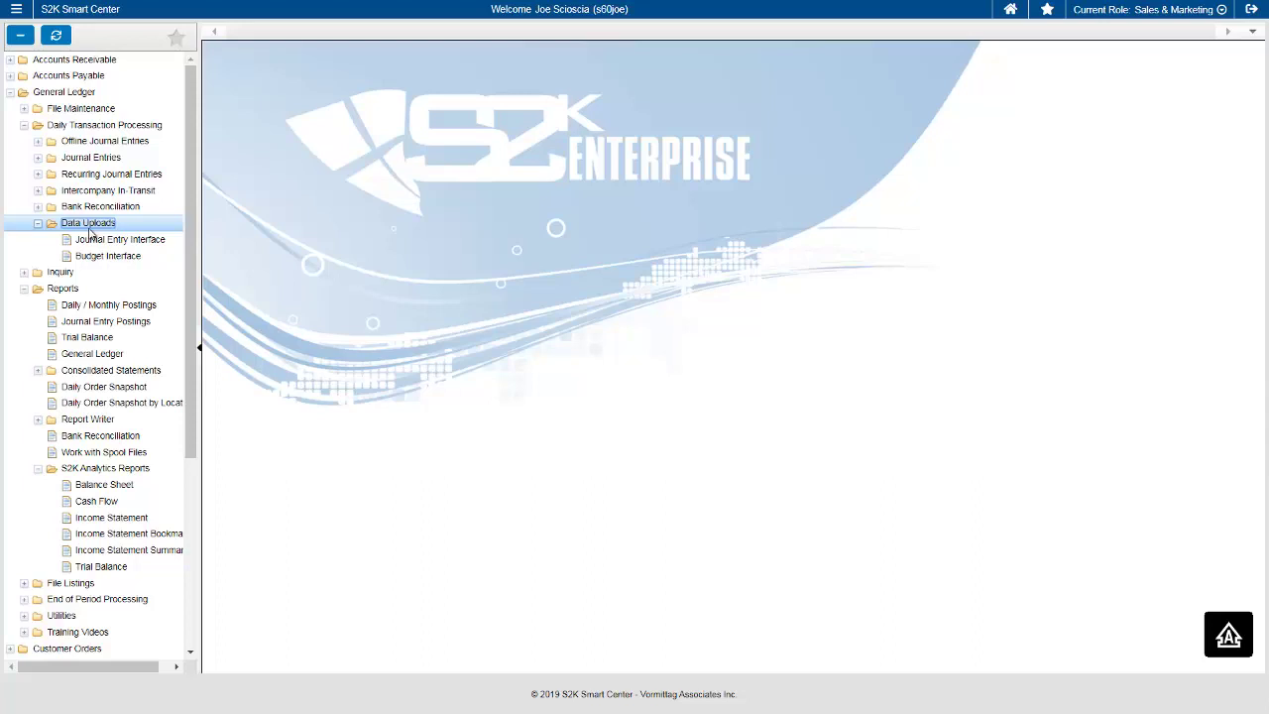
pyautogui.click(50, 92)
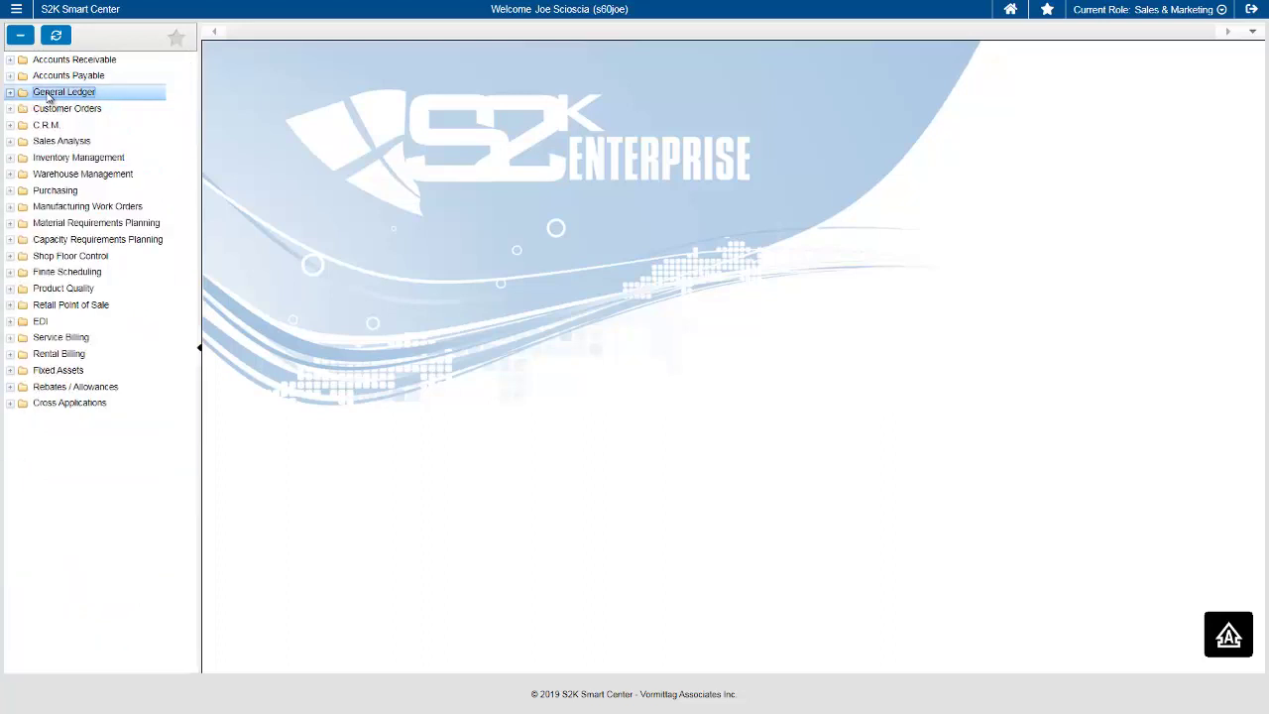
# Step: Display the Vendor Item Cost Change options under Purchasing File Maintenance, and collapse Purchasing
pyautogui.click(73, 191)
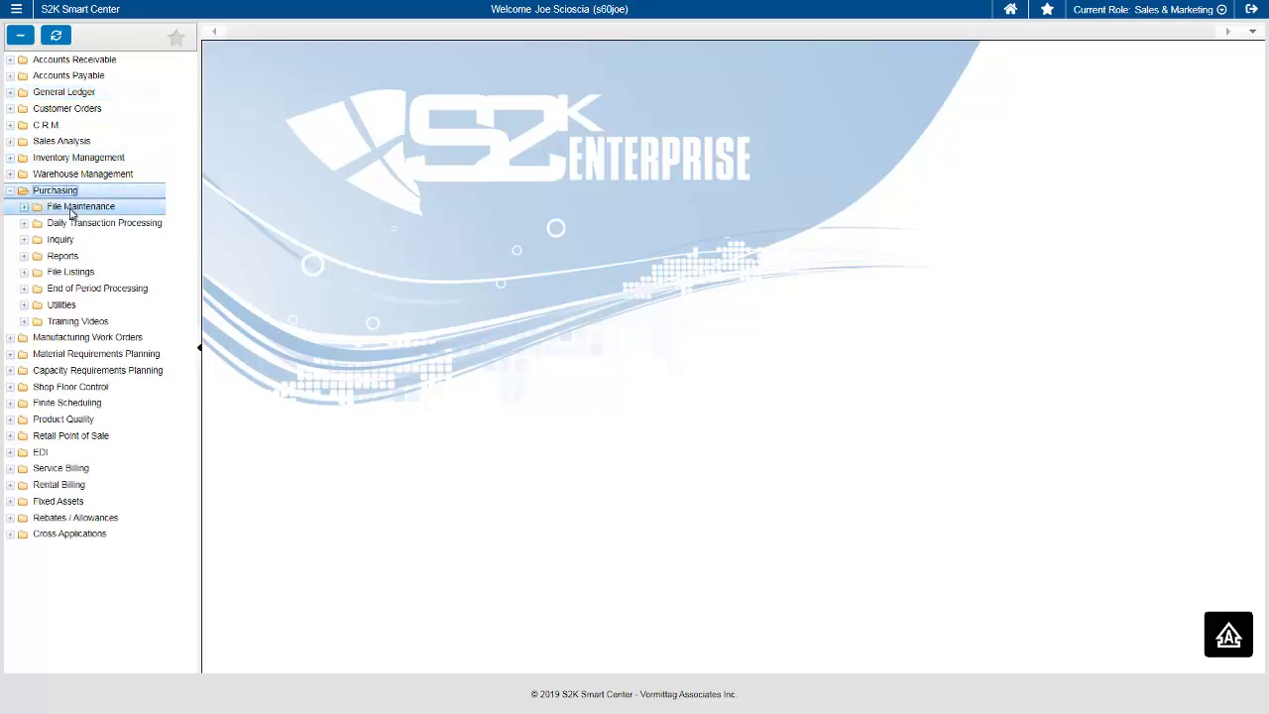
pyautogui.click(70, 210)
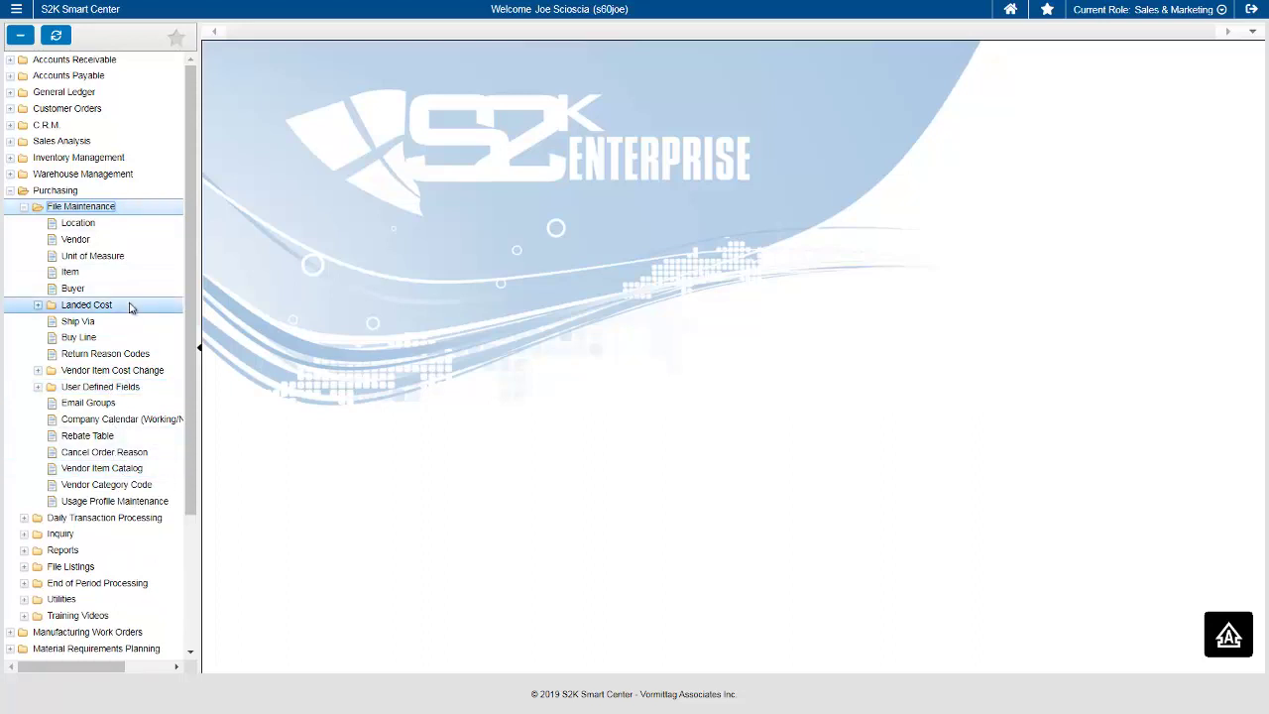
pyautogui.click(127, 371)
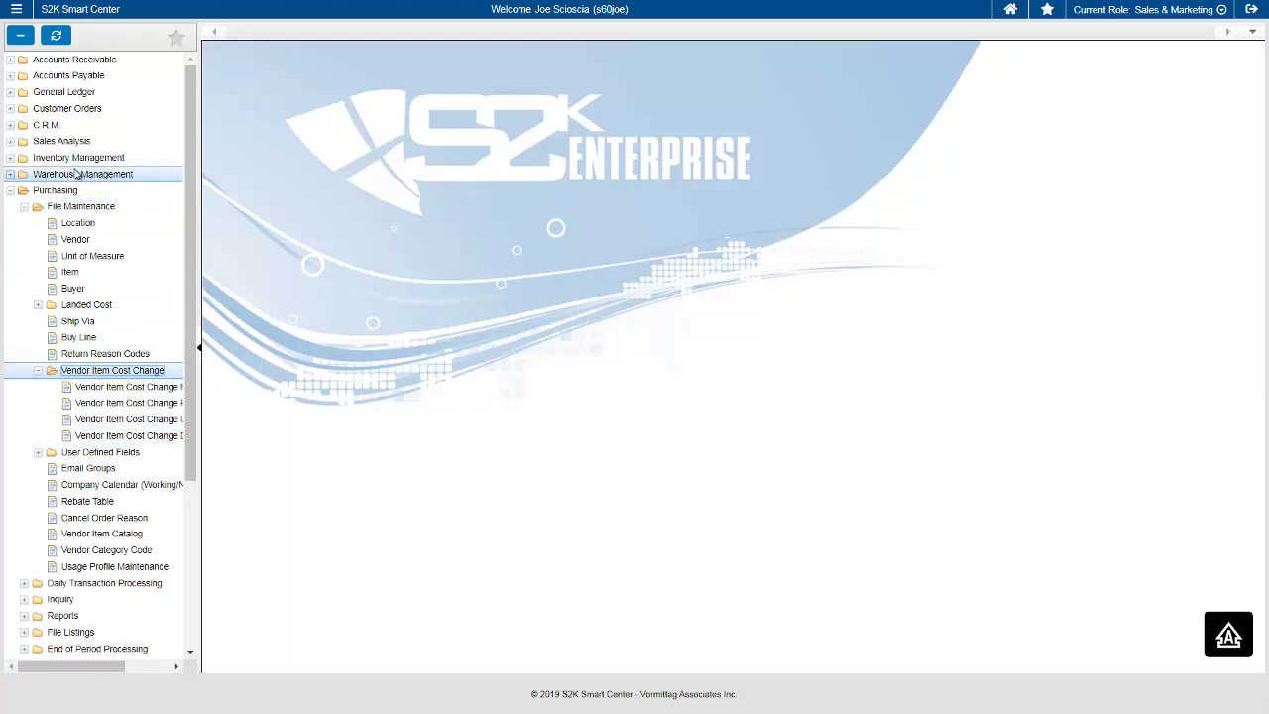
pyautogui.click(56, 196)
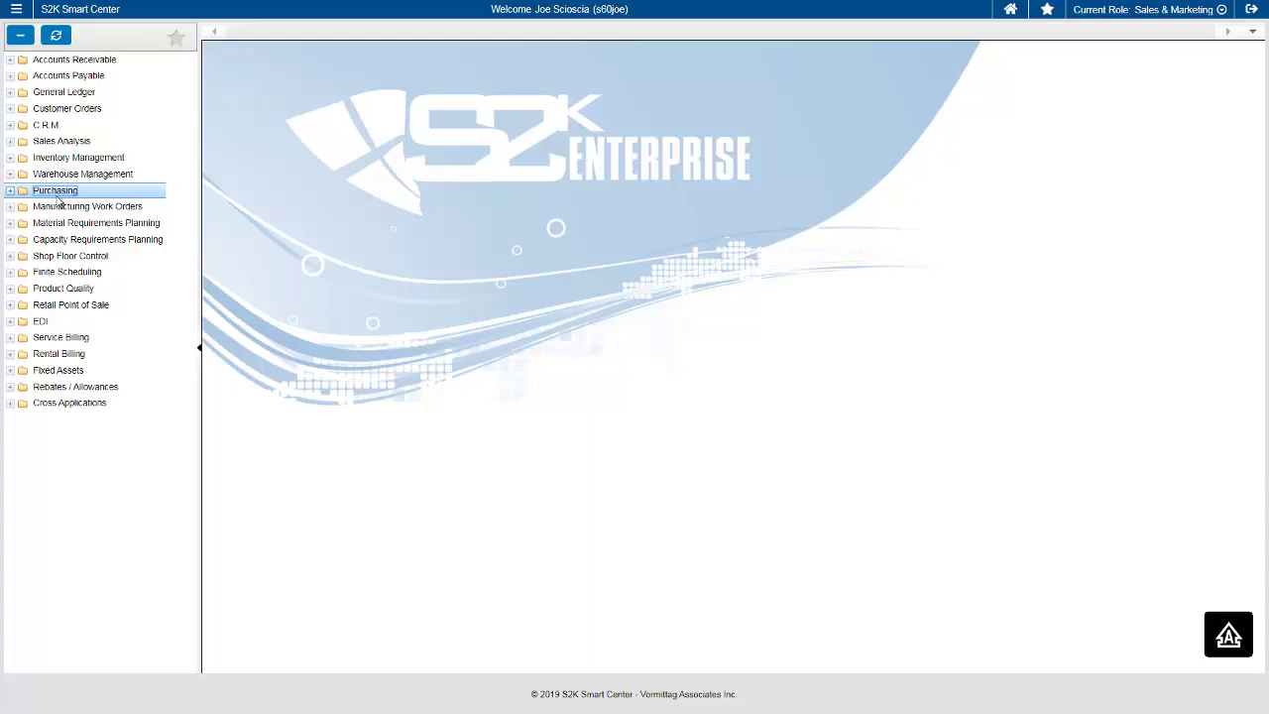
# Step: Display the Custom Pricing options under Customer Orders File Maintenance
pyautogui.click(66, 108)
pyautogui.click(81, 125)
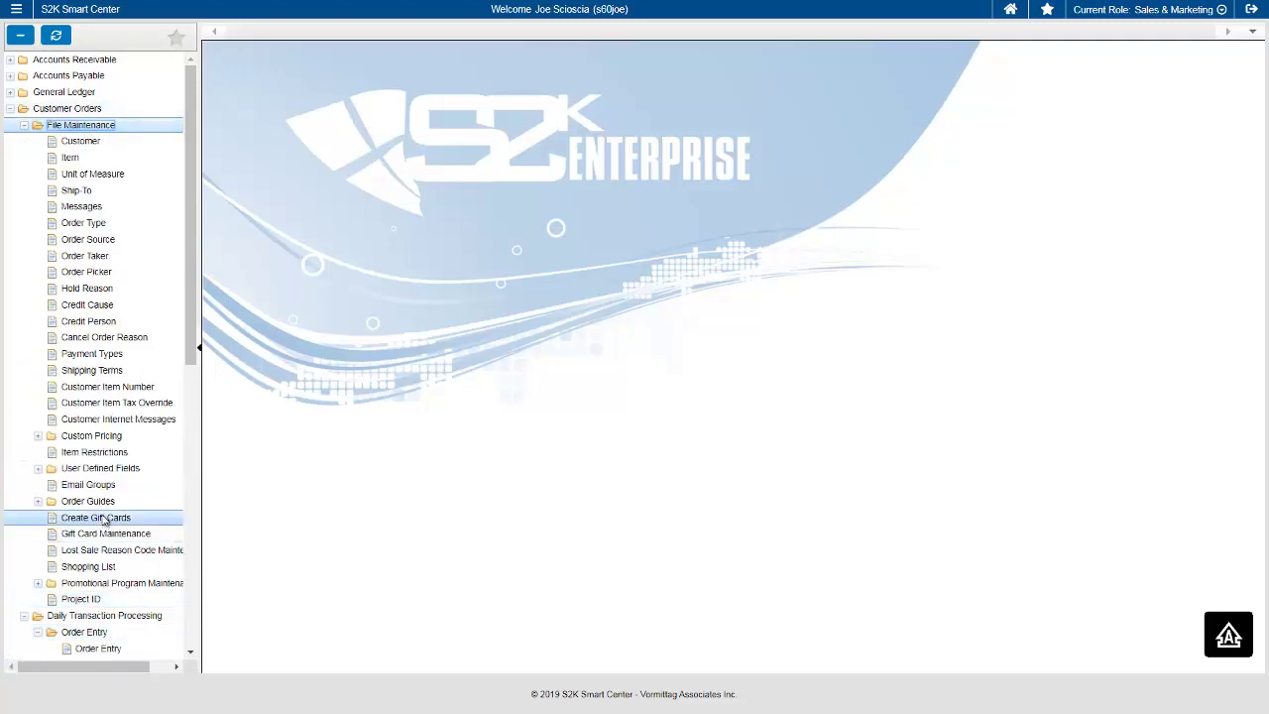
pyautogui.click(105, 438)
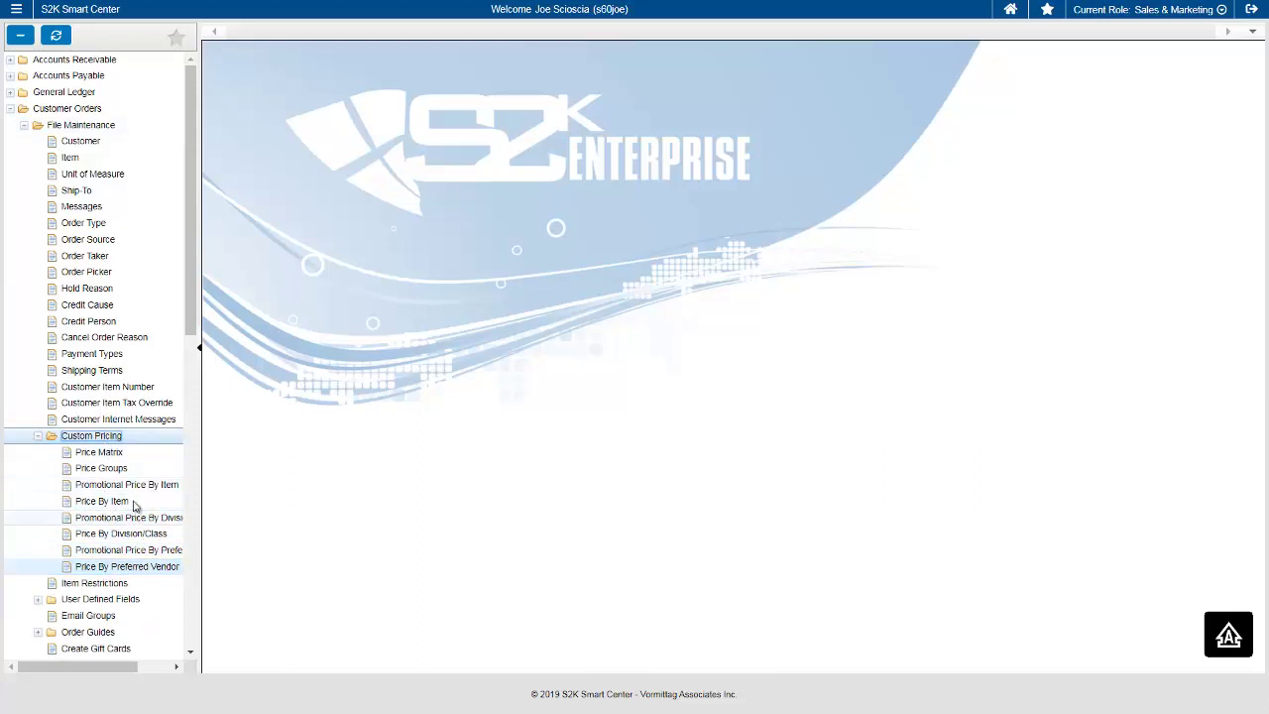
# Step: Open Promotional Program under Promotional Program Maintenance and display the BOGO1 (New Item Bogo) record
pyautogui.moveTo(190, 327); pyautogui.dragTo(190, 391)
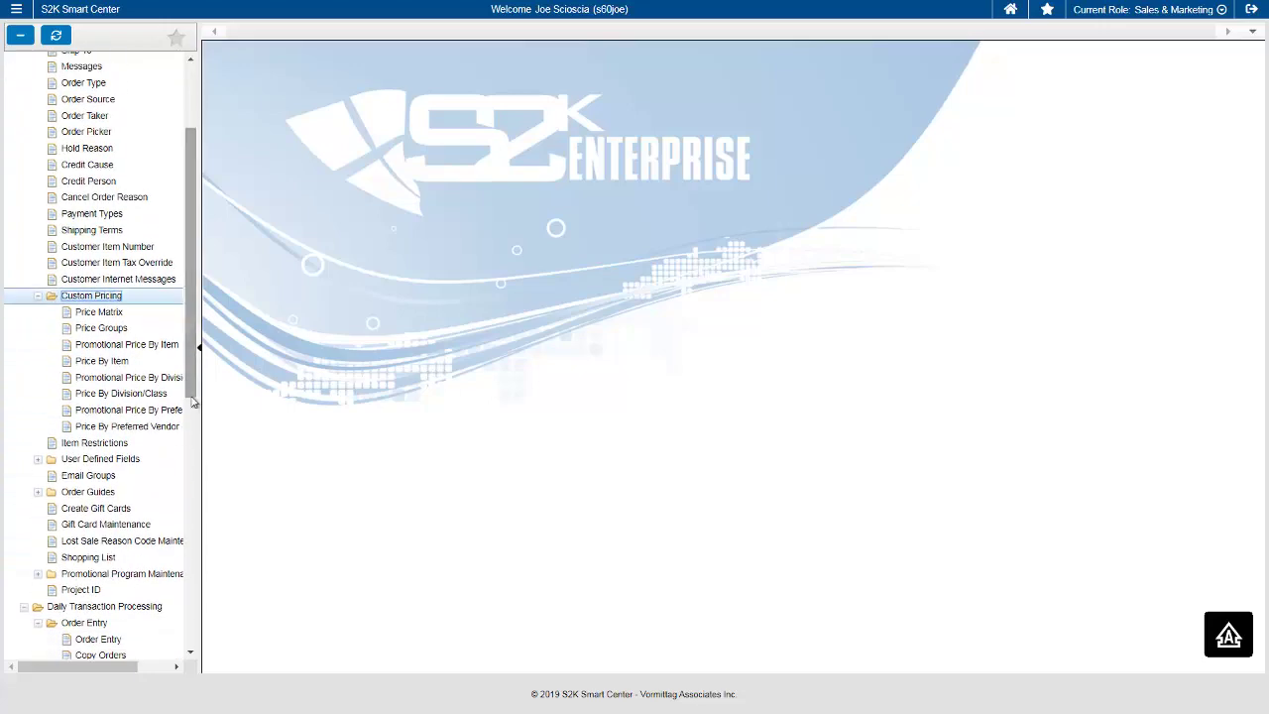
pyautogui.click(144, 574)
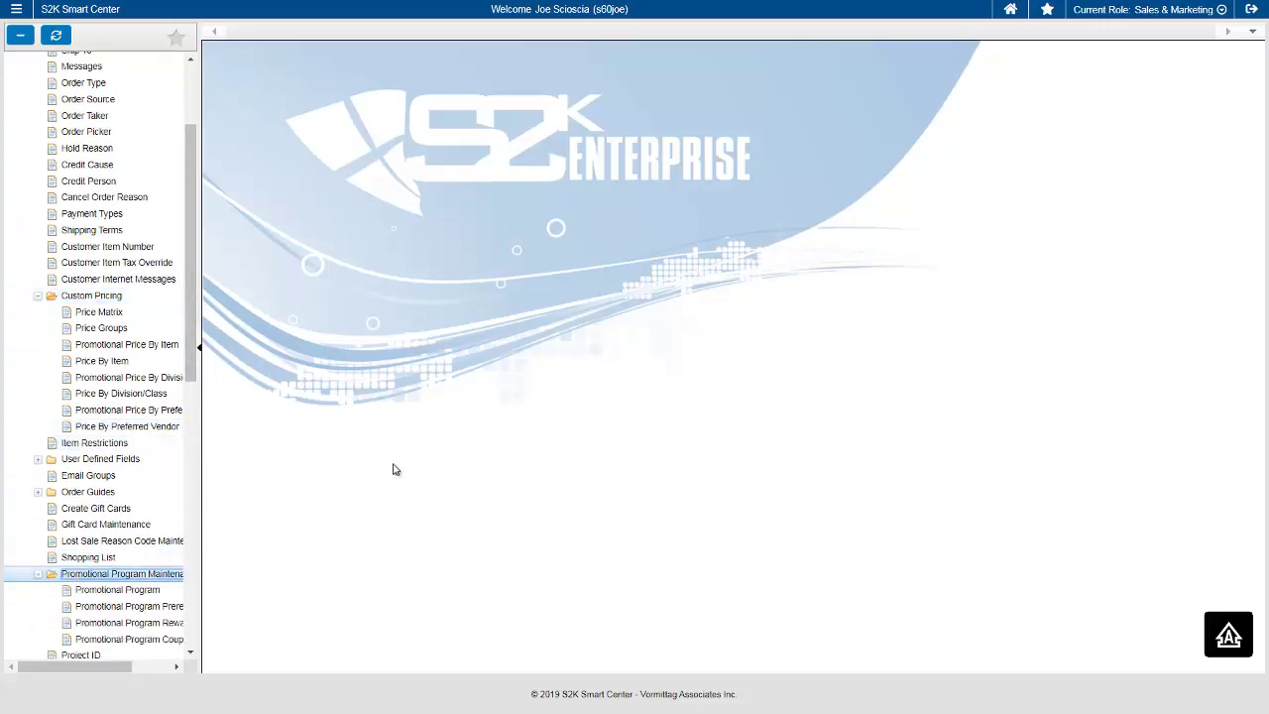
pyautogui.click(131, 589)
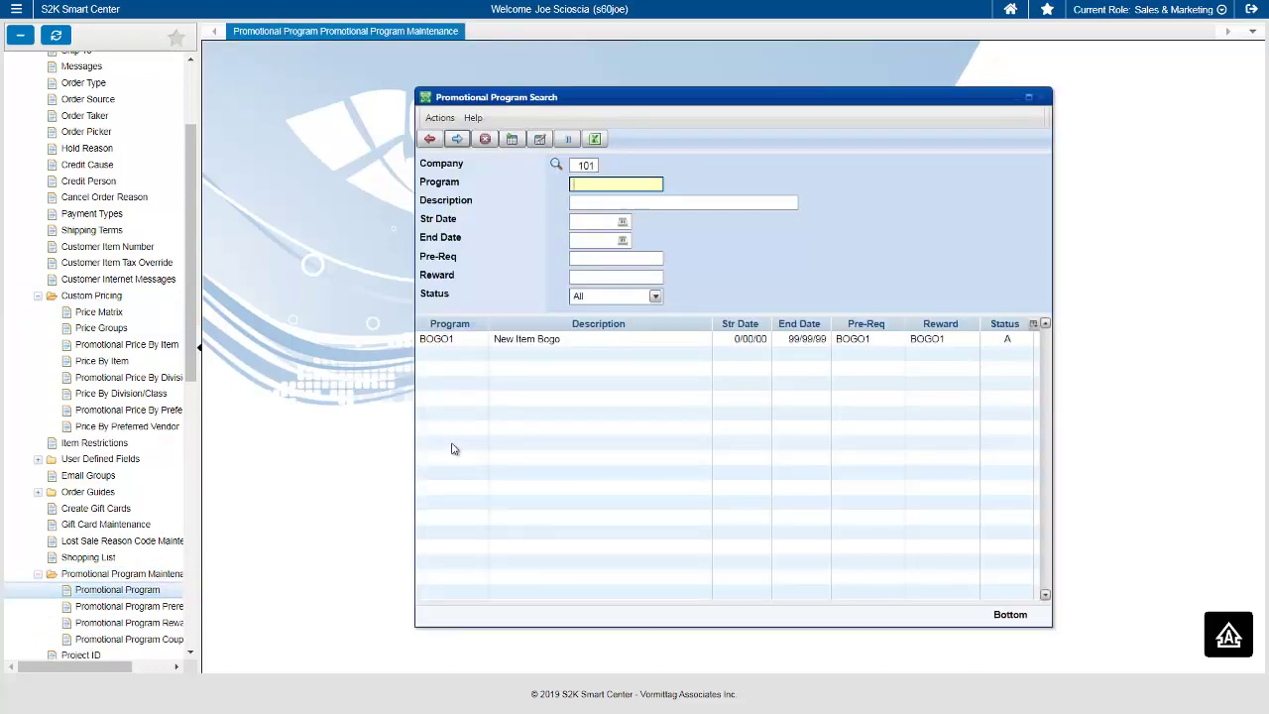
pyautogui.click(548, 341)
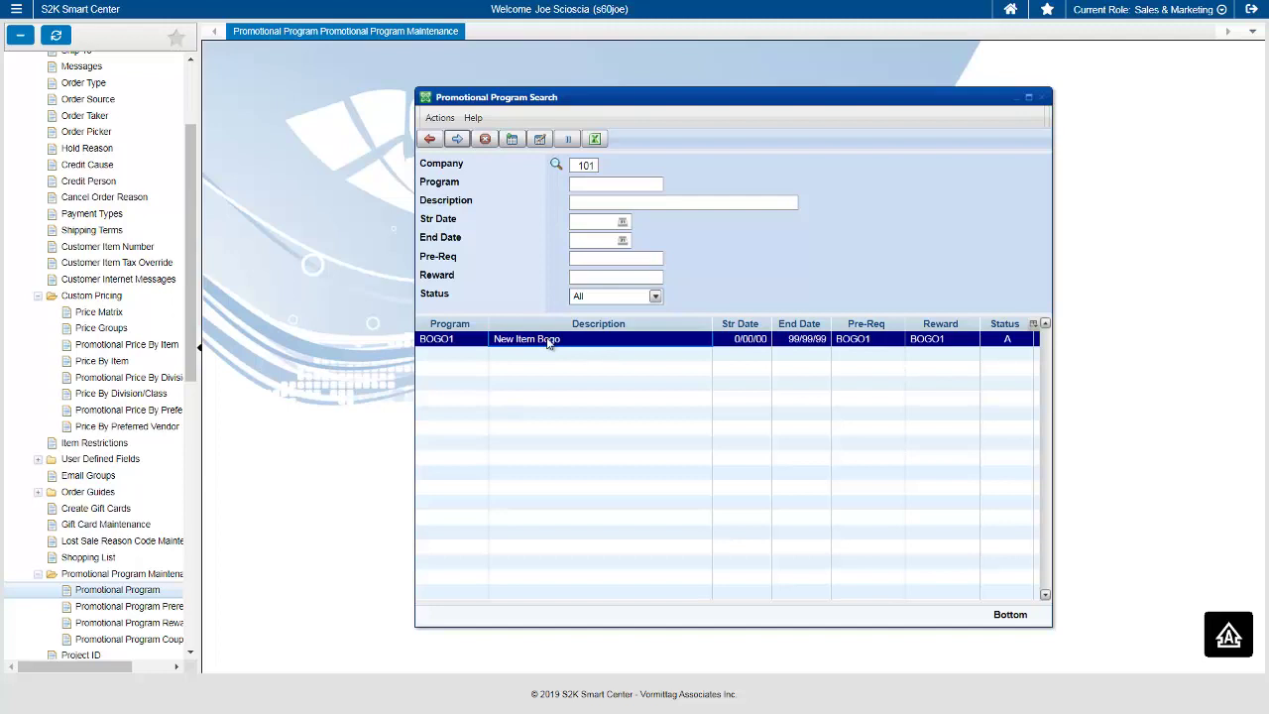
pyautogui.doubleClick(548, 341)
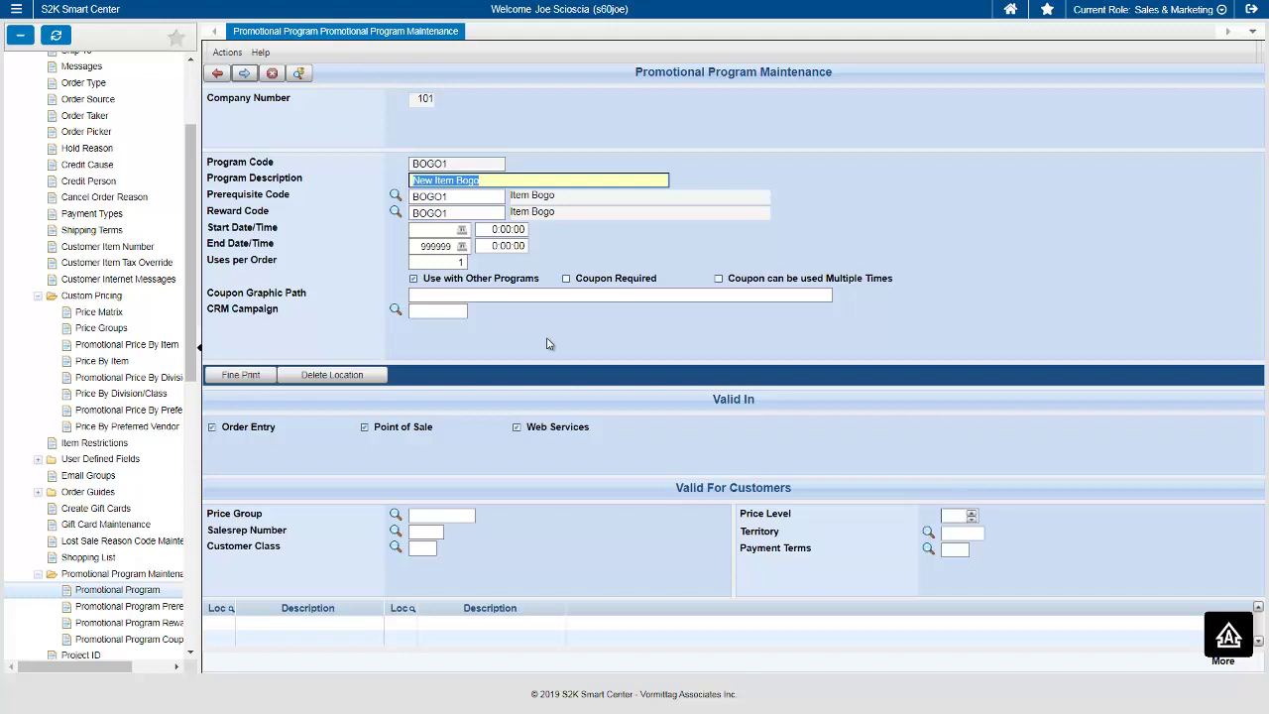
# Step: Display the BOGO1 prerequisite record and its available Type options for sequence 2.00, and return to the promotional program
pyautogui.click(394, 196)
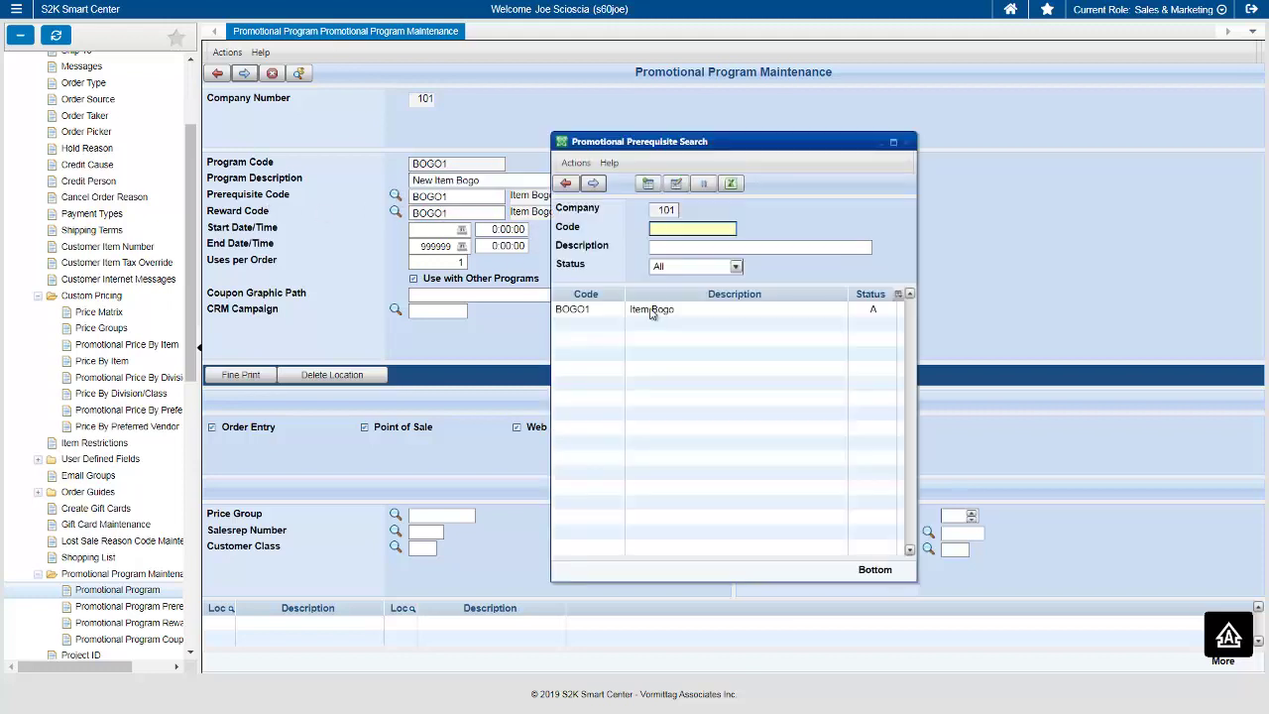
pyautogui.click(651, 311)
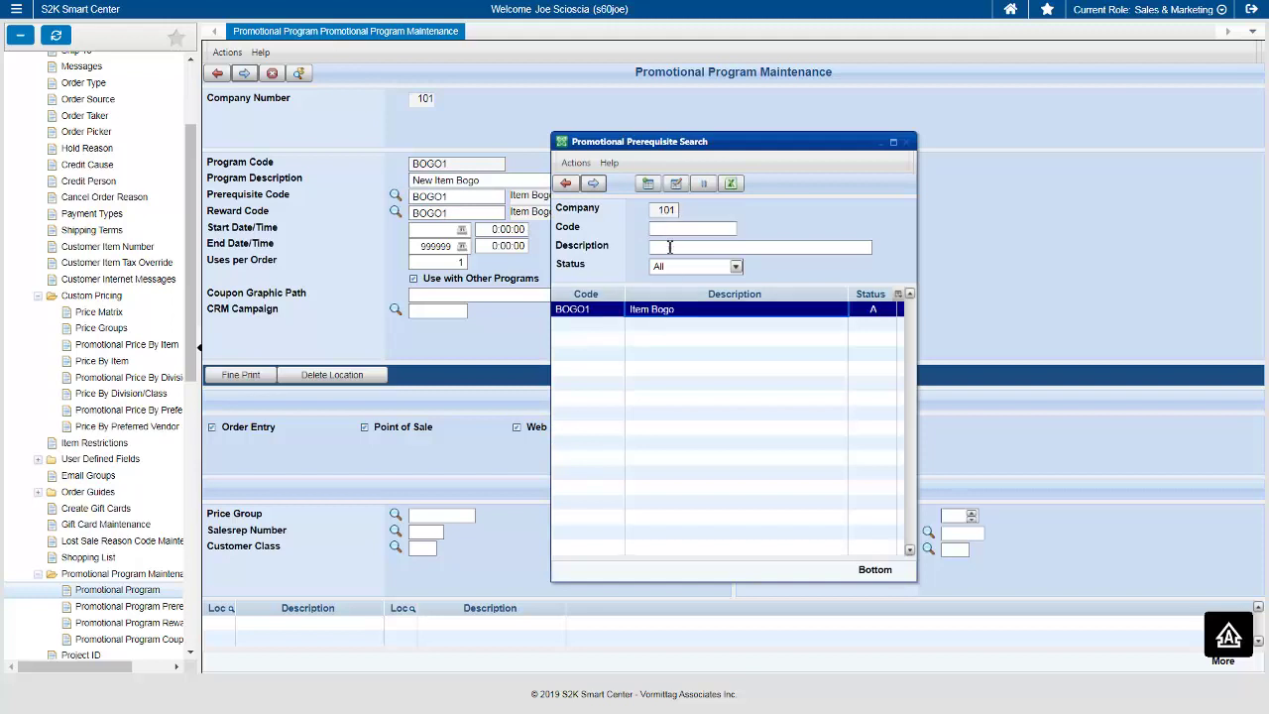
pyautogui.click(676, 187)
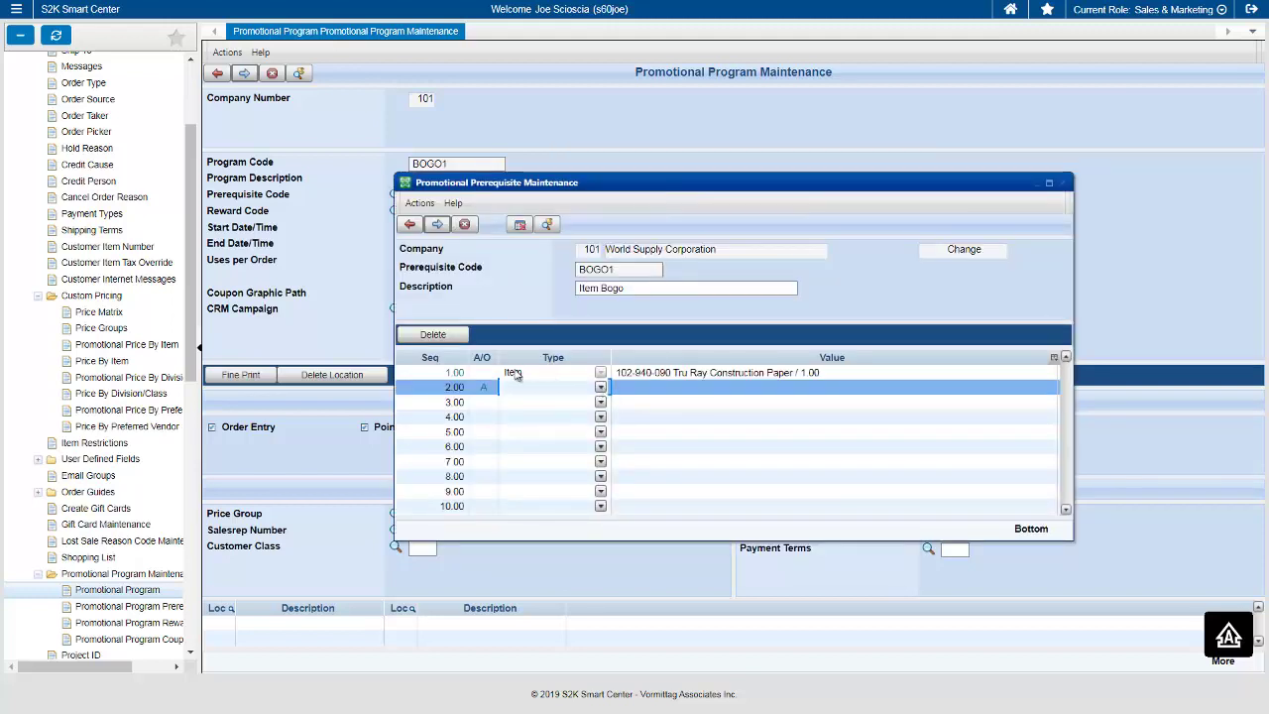
pyautogui.click(599, 387)
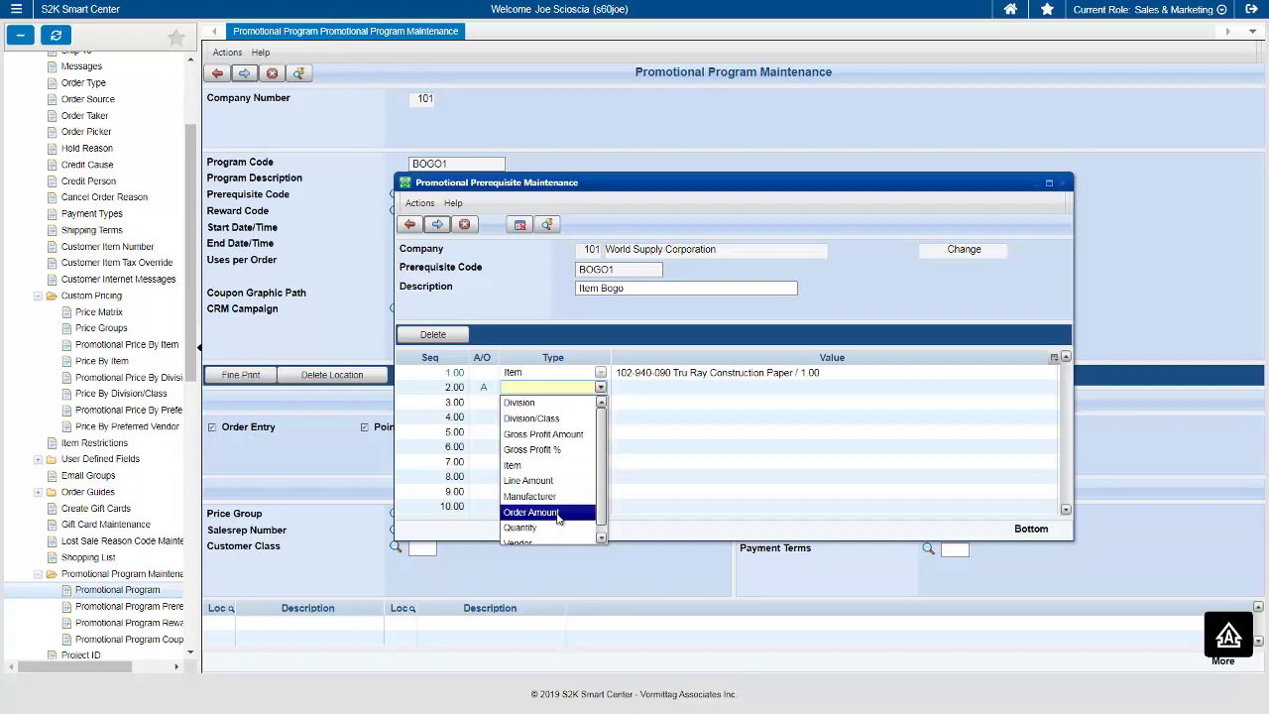
pyautogui.scroll(-1, 602, 490)
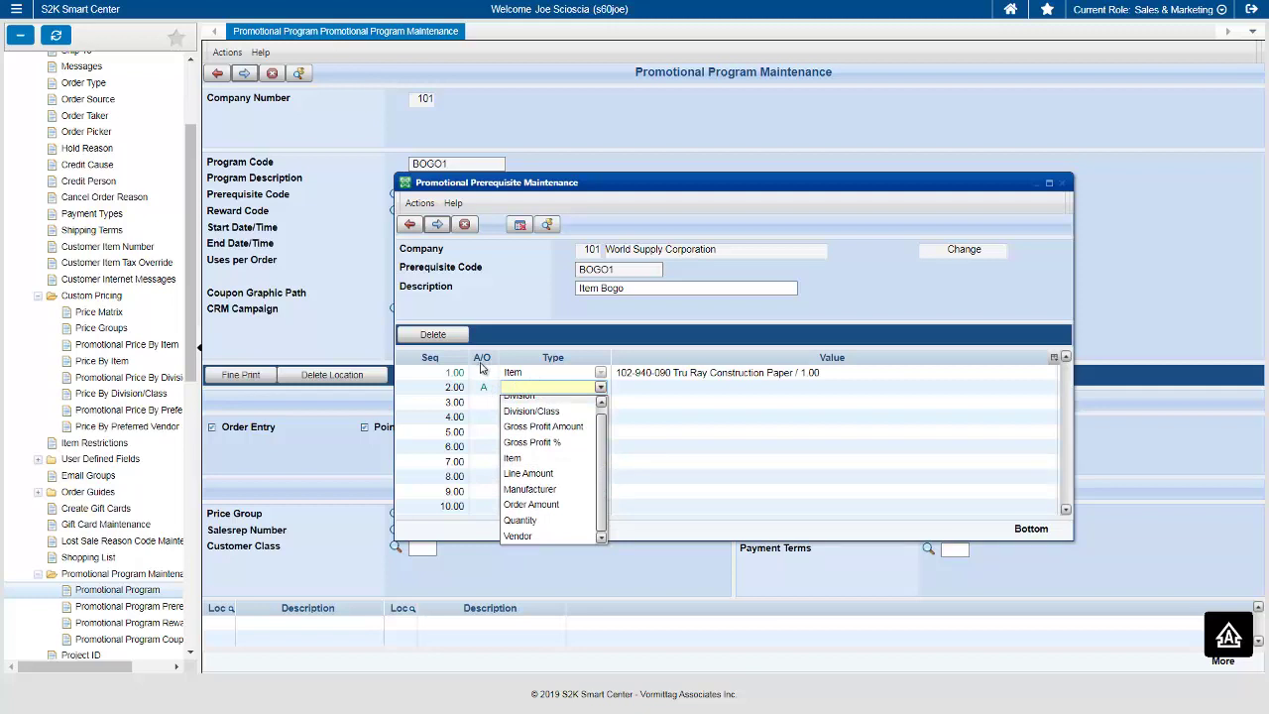
pyautogui.click(524, 387)
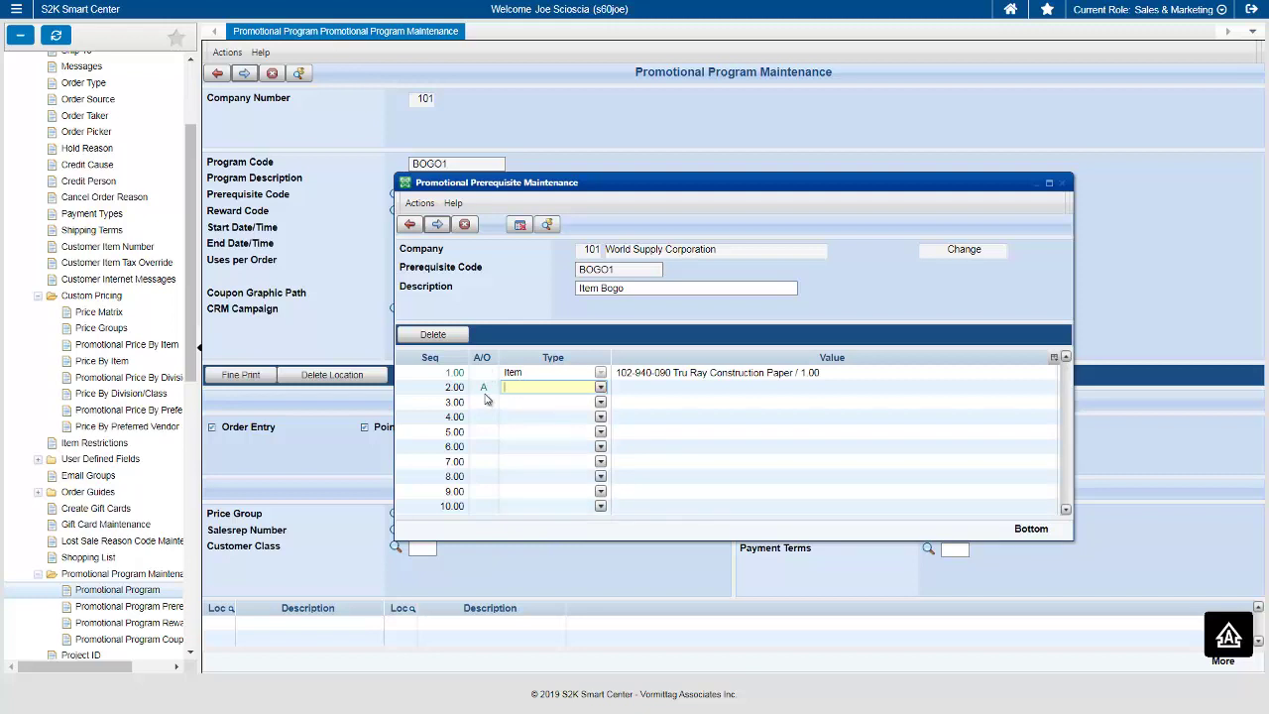
pyautogui.click(408, 226)
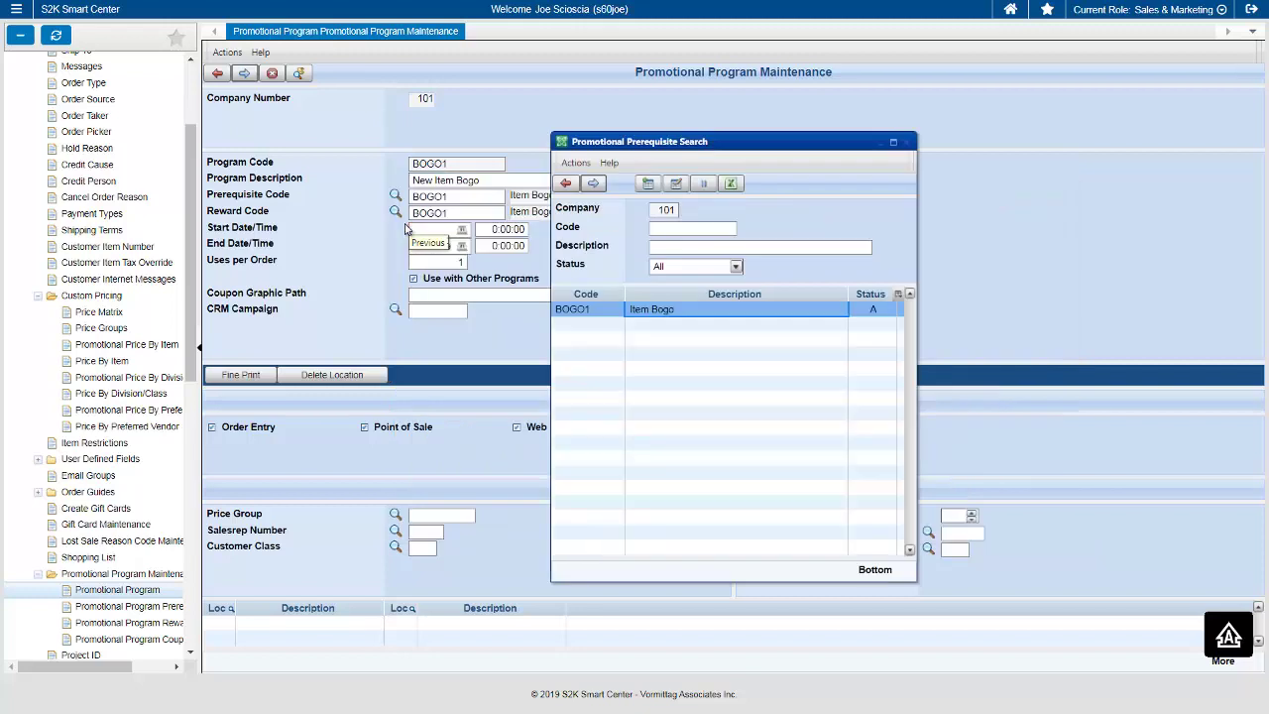
pyautogui.click(565, 184)
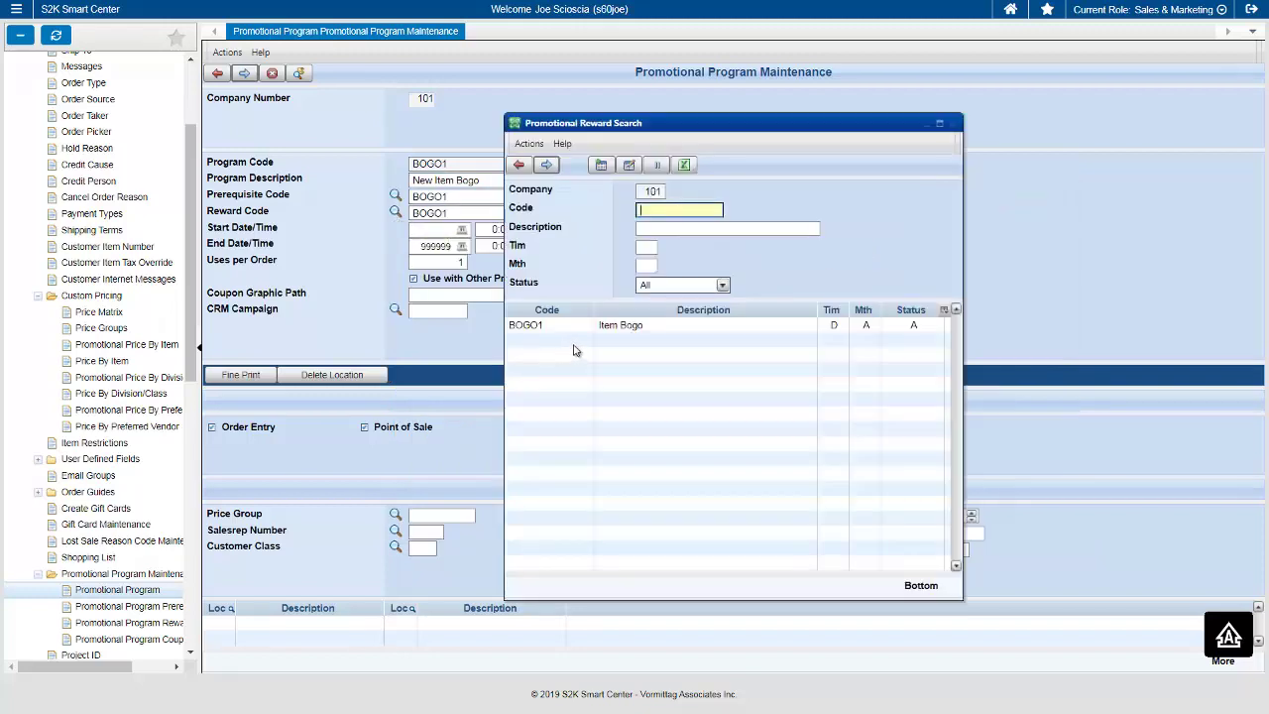
# Step: Display the BOGO1 reward record and its reward Type options for sequence 2.00, and exit Promotional Program Maintenance
pyautogui.click(608, 328)
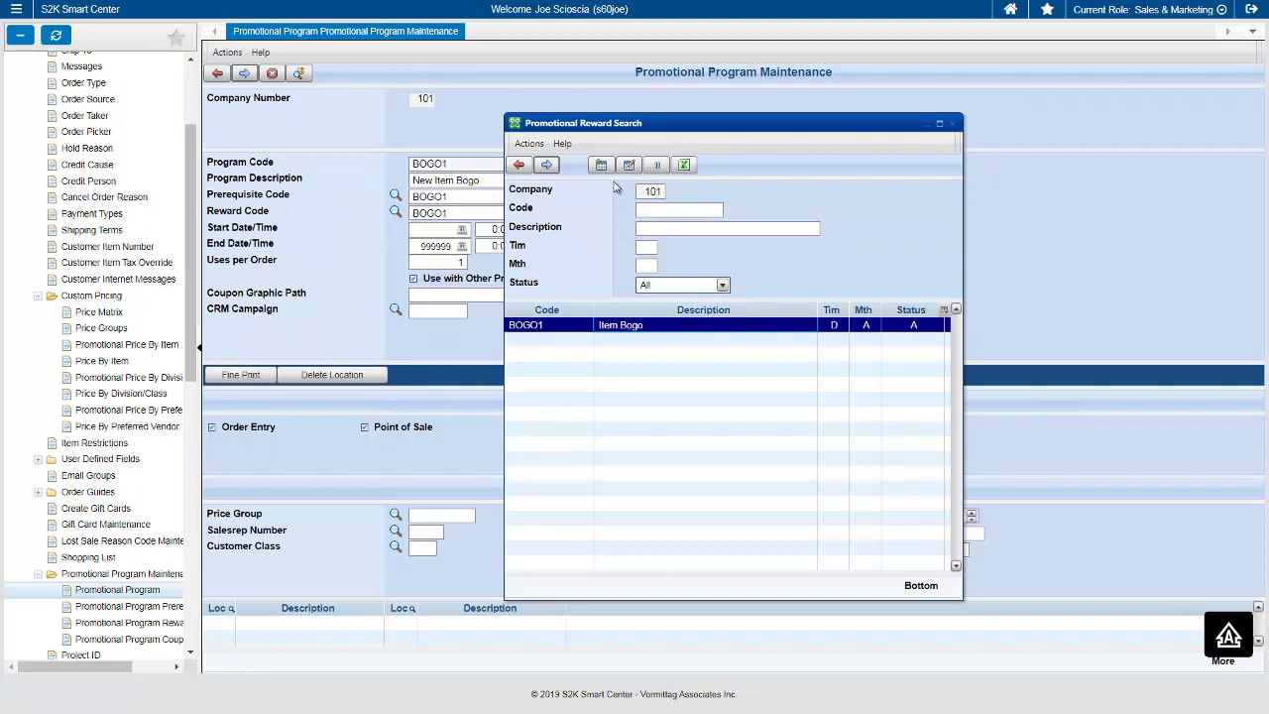
pyautogui.doubleClick(686, 335)
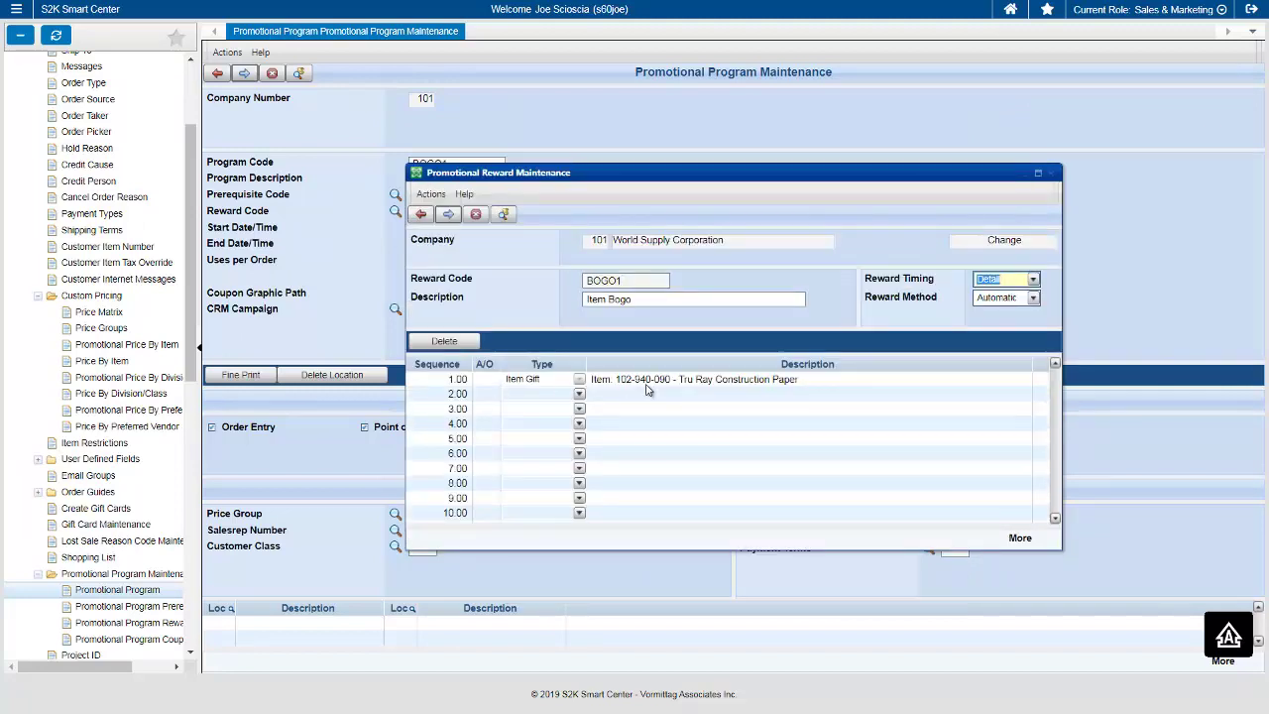
pyautogui.click(580, 395)
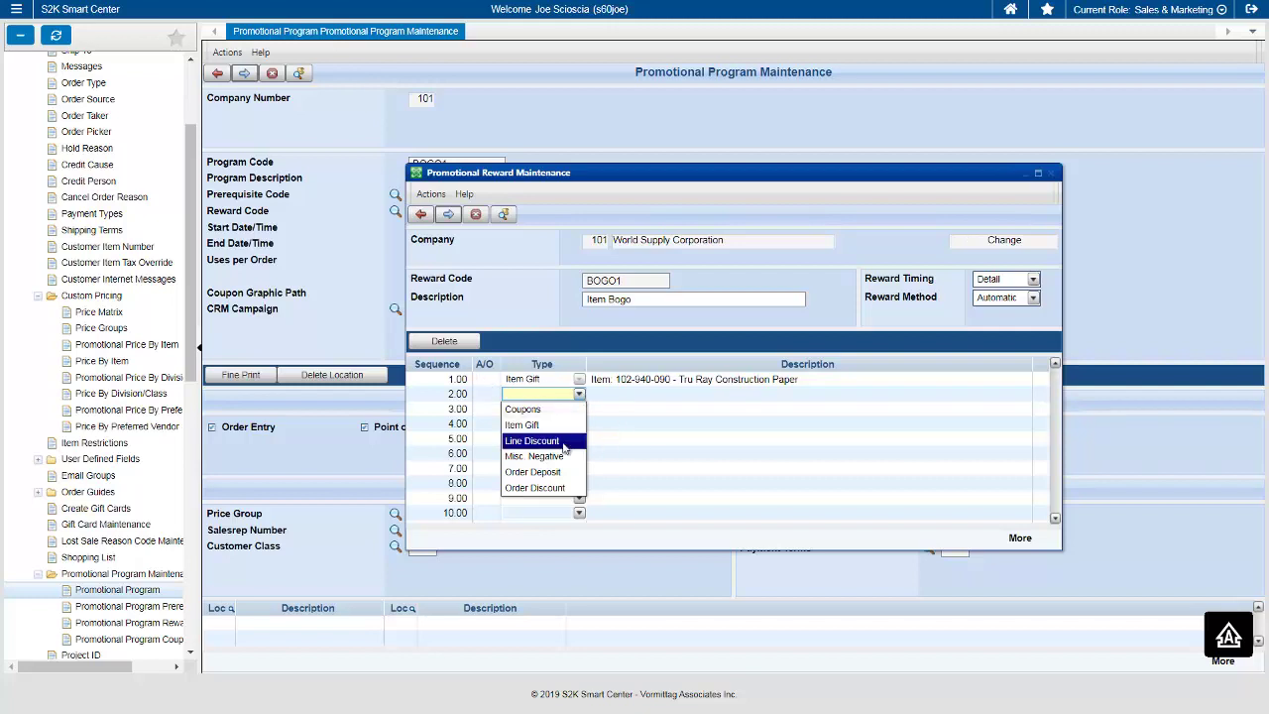
pyautogui.click(421, 217)
pyautogui.click(420, 215)
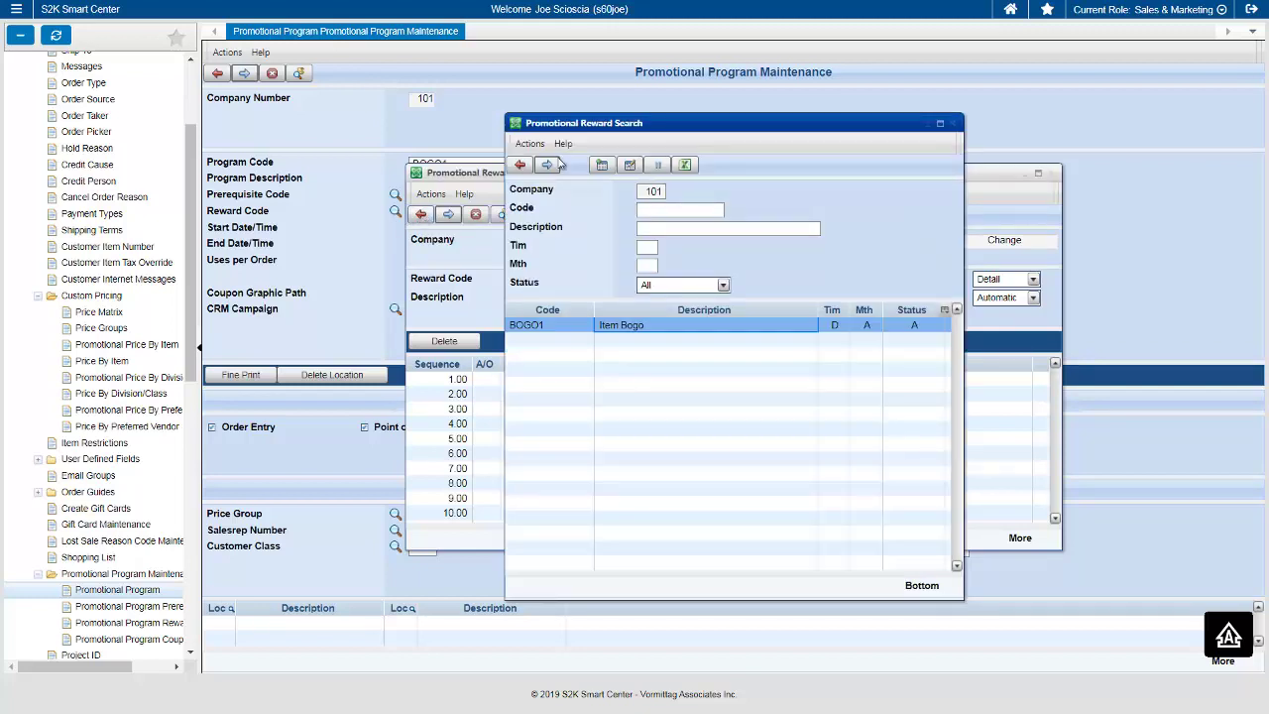
pyautogui.click(522, 166)
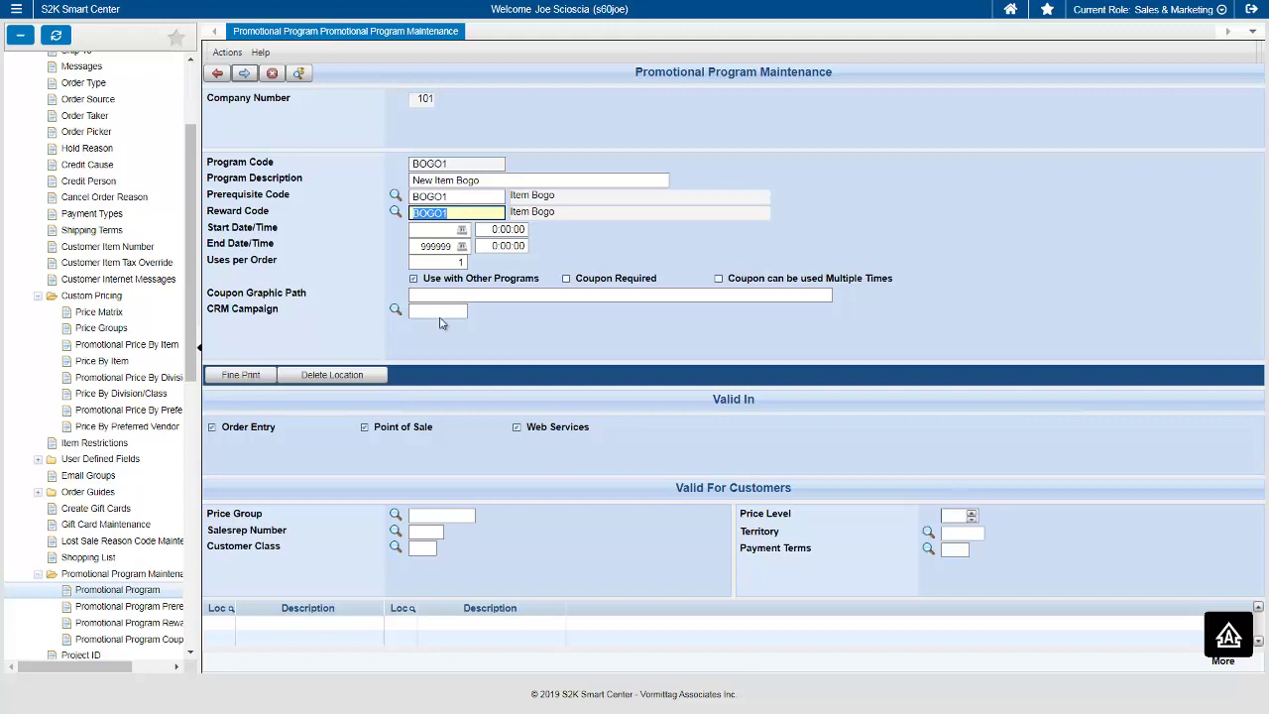
pyautogui.click(272, 73)
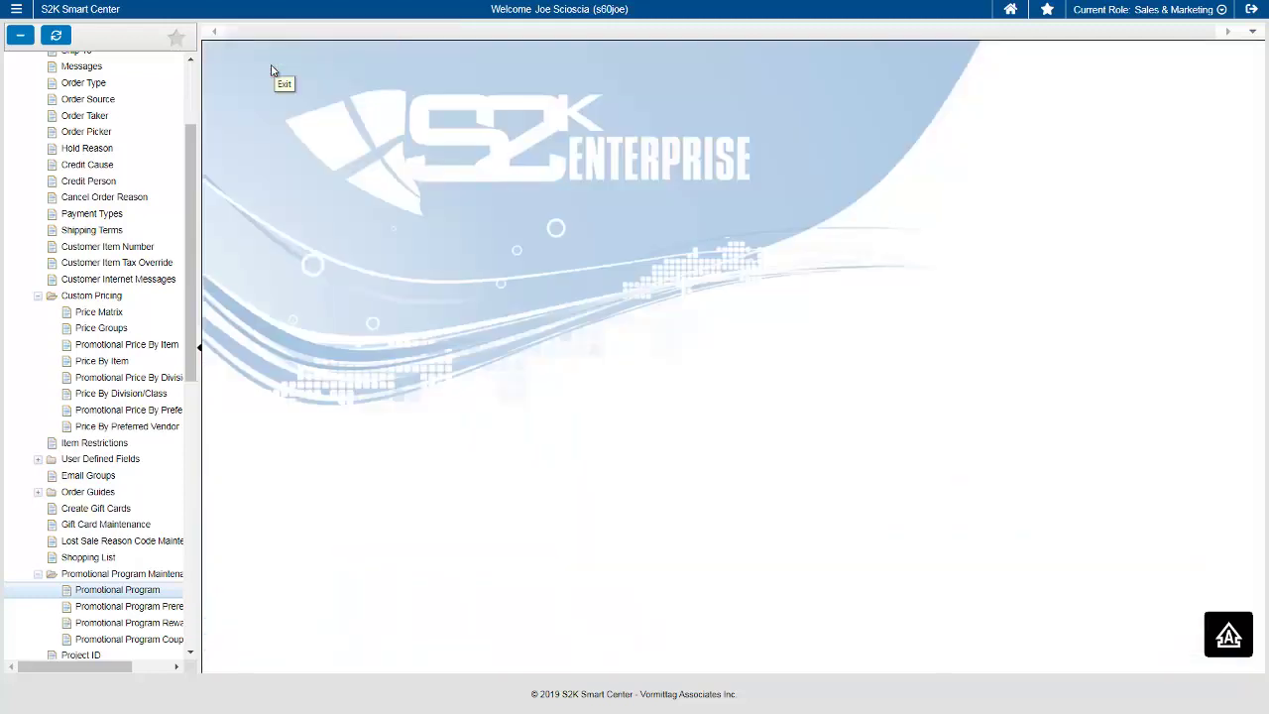
# Step: Collapse the whole navigation tree and open Purchase Suggestion Manager under Purchasing Daily Transaction Processing, Suggested Purchase Orders
pyautogui.click(17, 36)
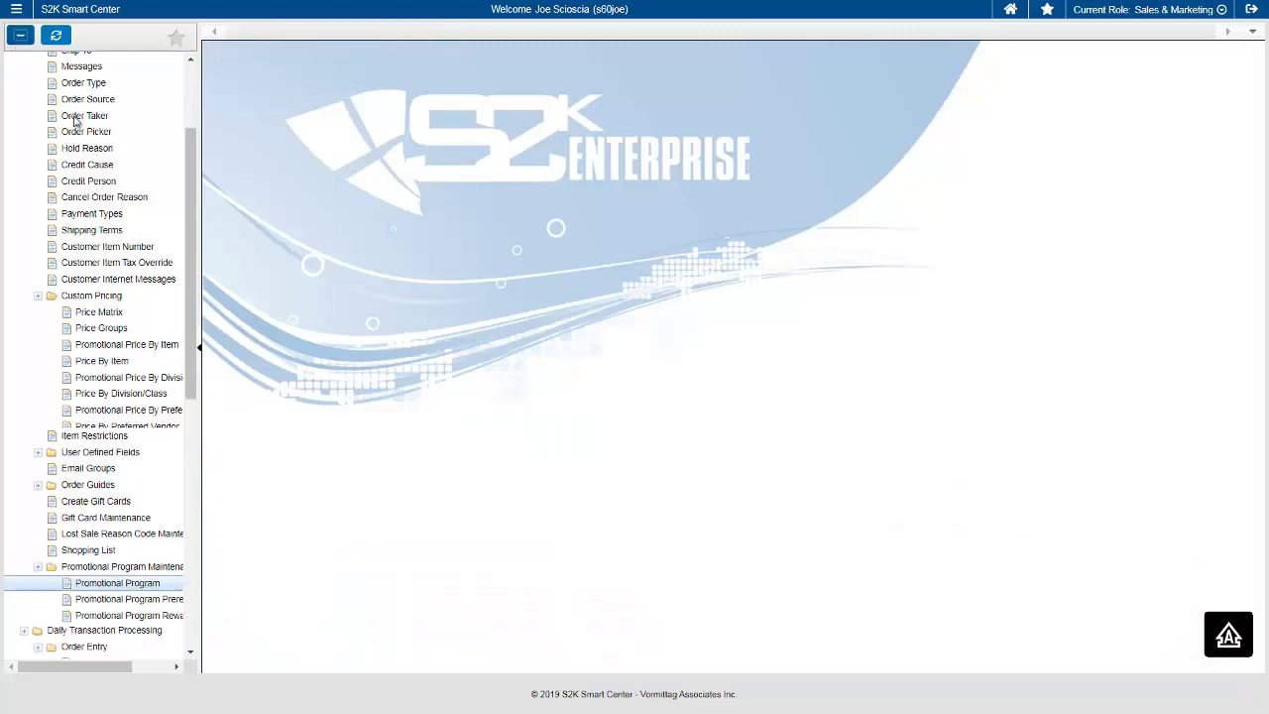
pyautogui.click(53, 191)
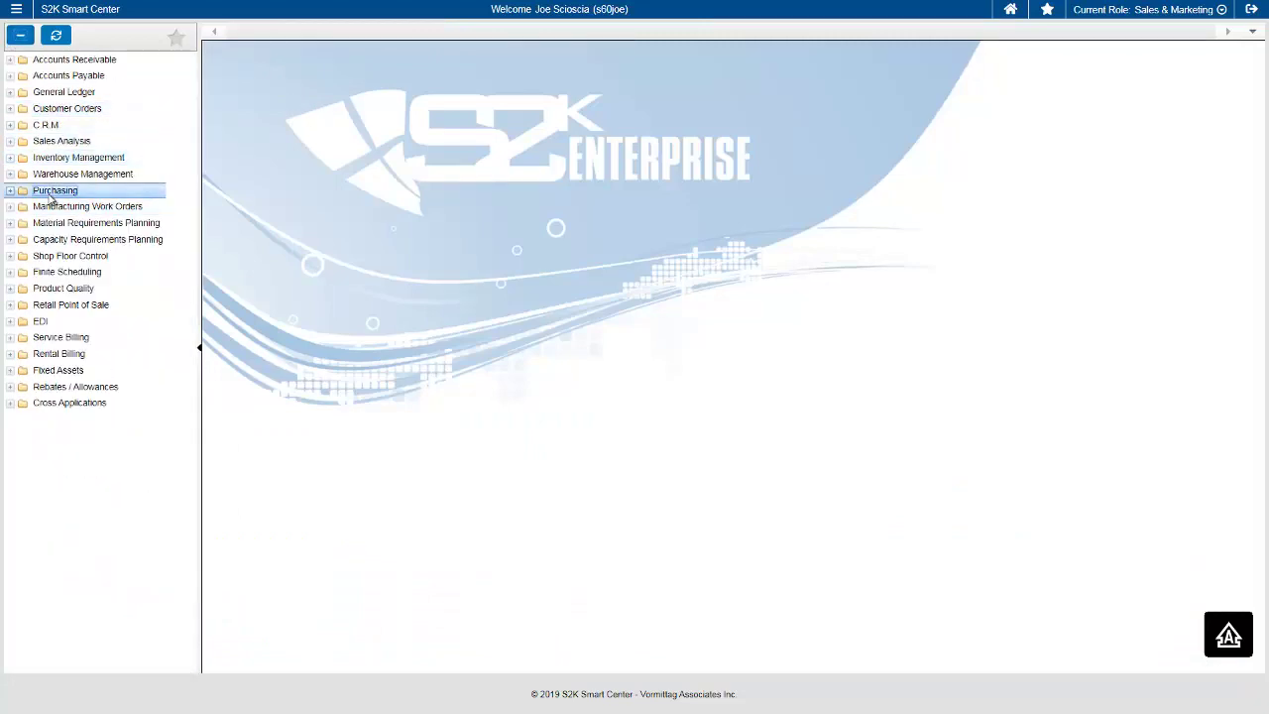
pyautogui.click(90, 224)
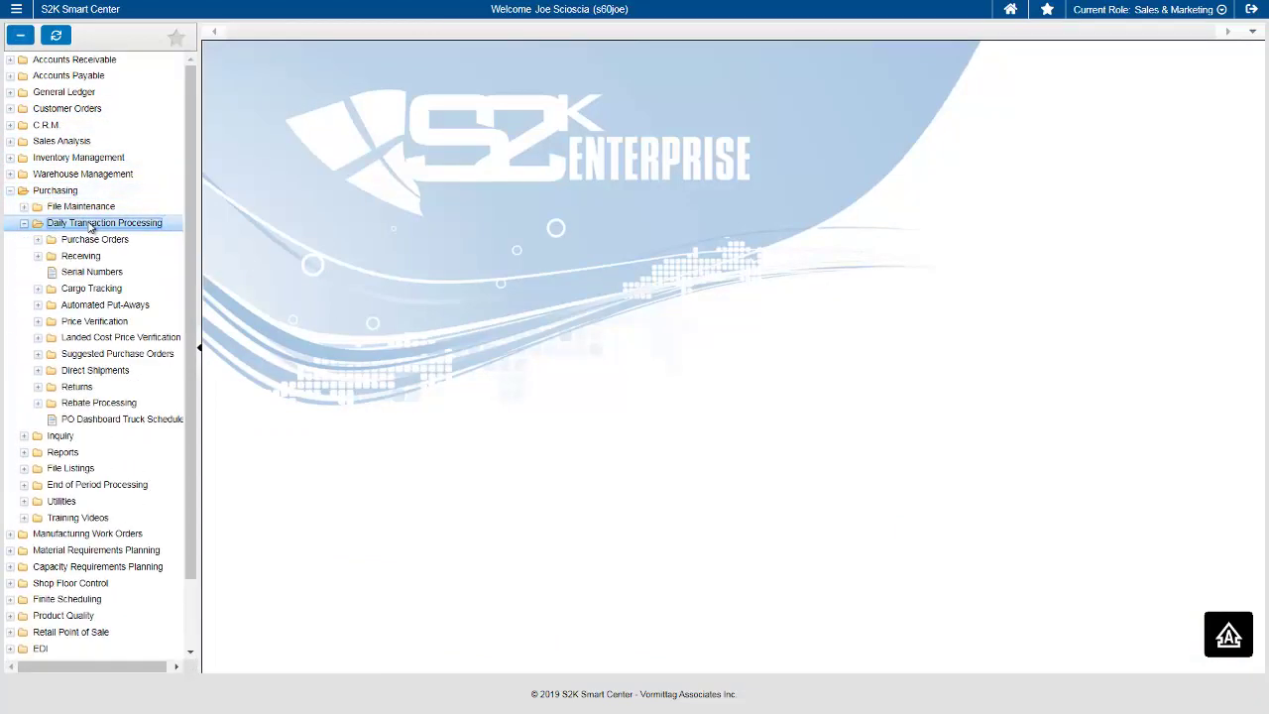
pyautogui.click(99, 354)
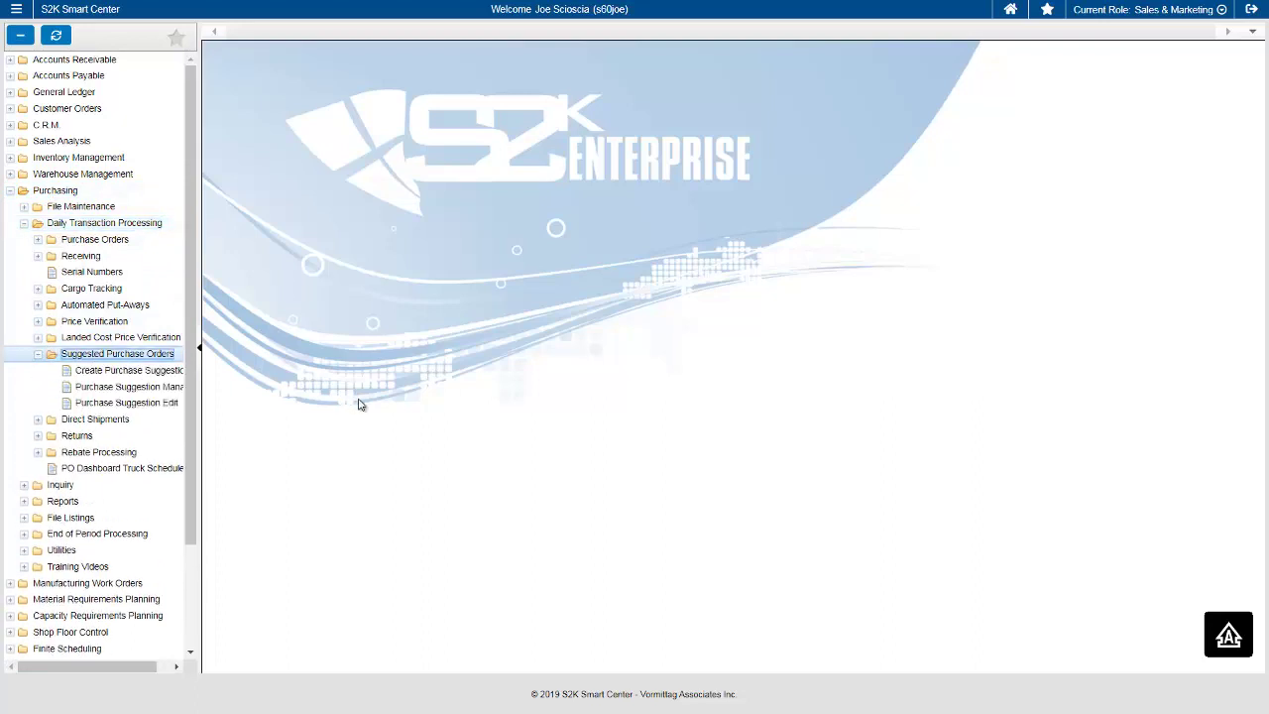
pyautogui.click(154, 387)
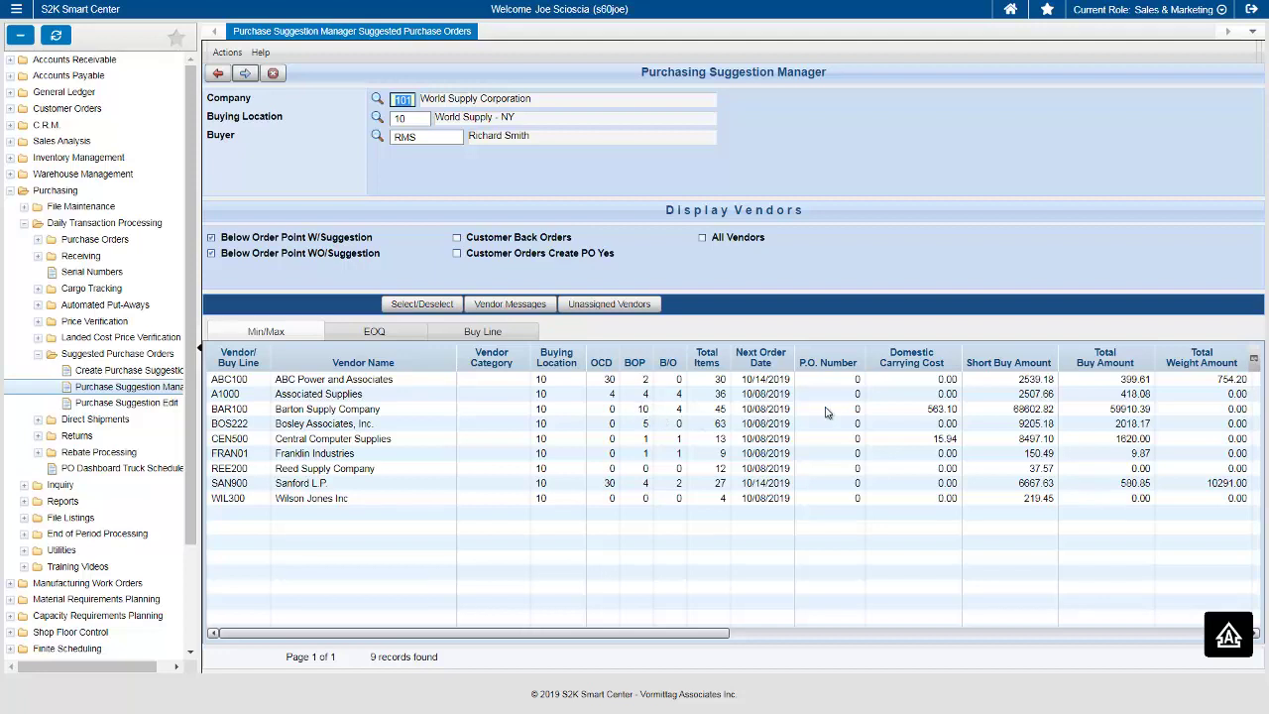
# Step: Display the purchase suggestions for Barton Supply Company, passing its vendor message, and leave Purchase Suggestion Manager
pyautogui.click(428, 410)
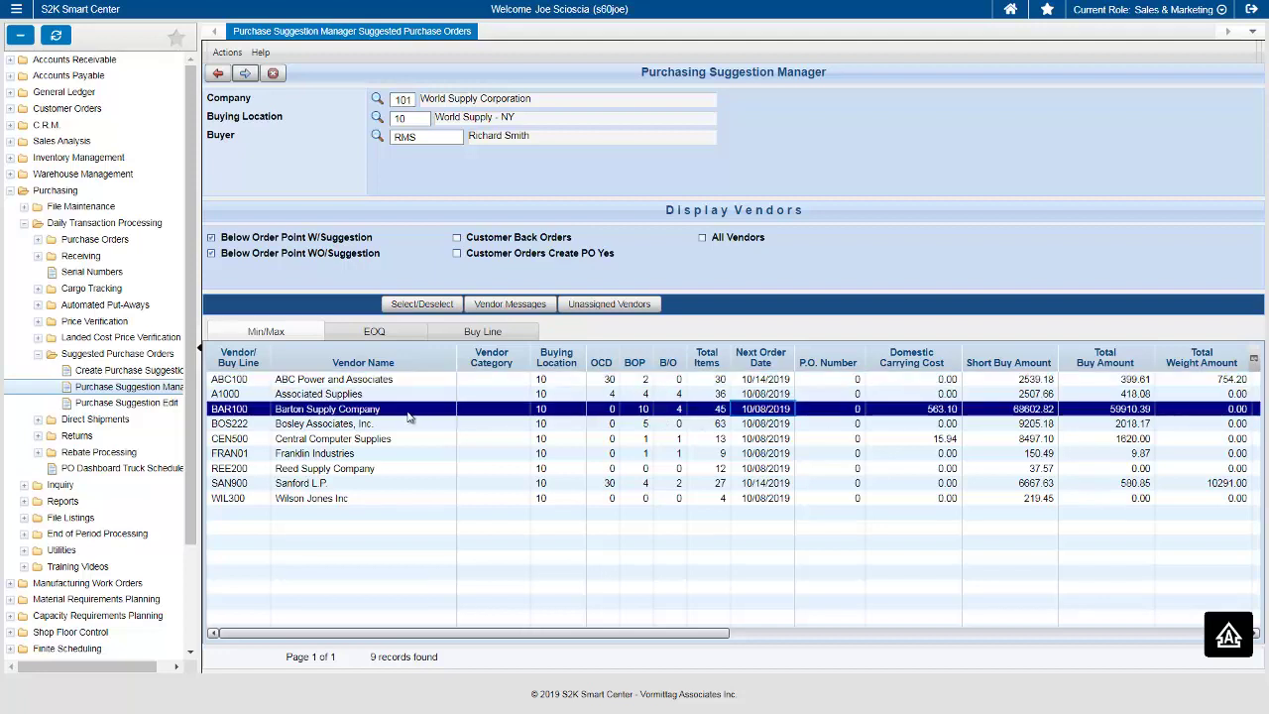
pyautogui.doubleClick(428, 410)
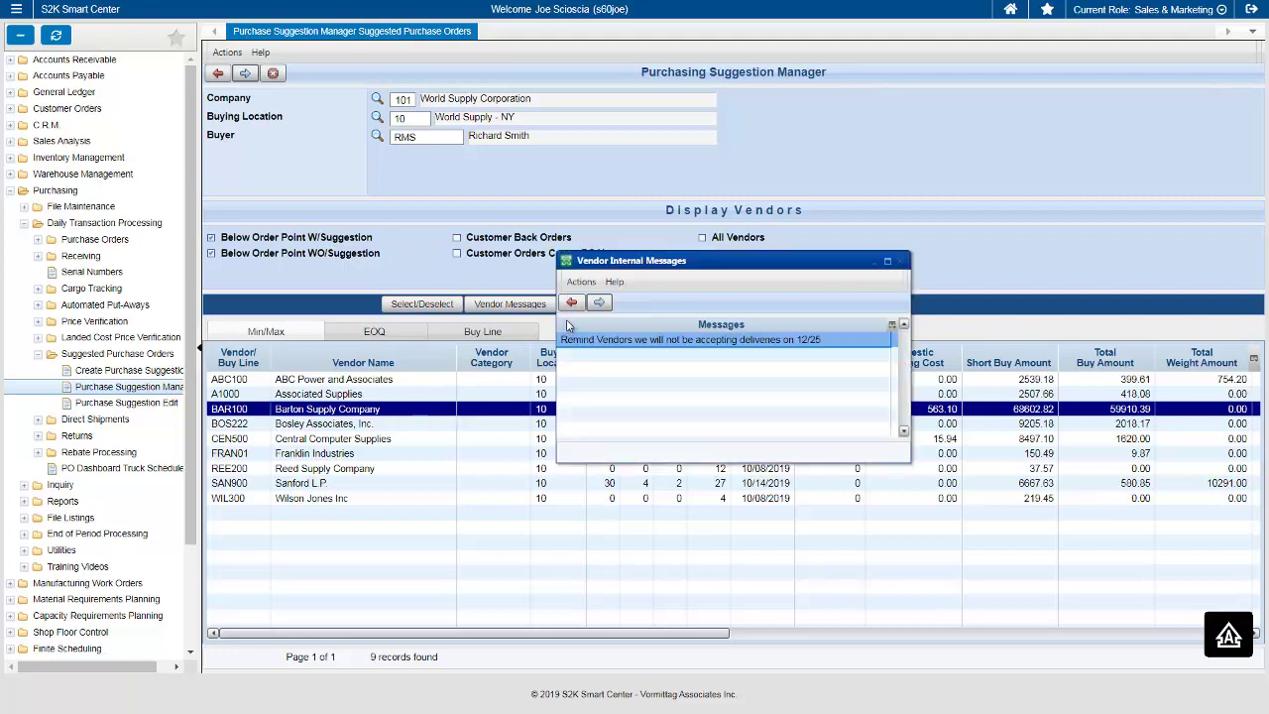
pyautogui.click(602, 309)
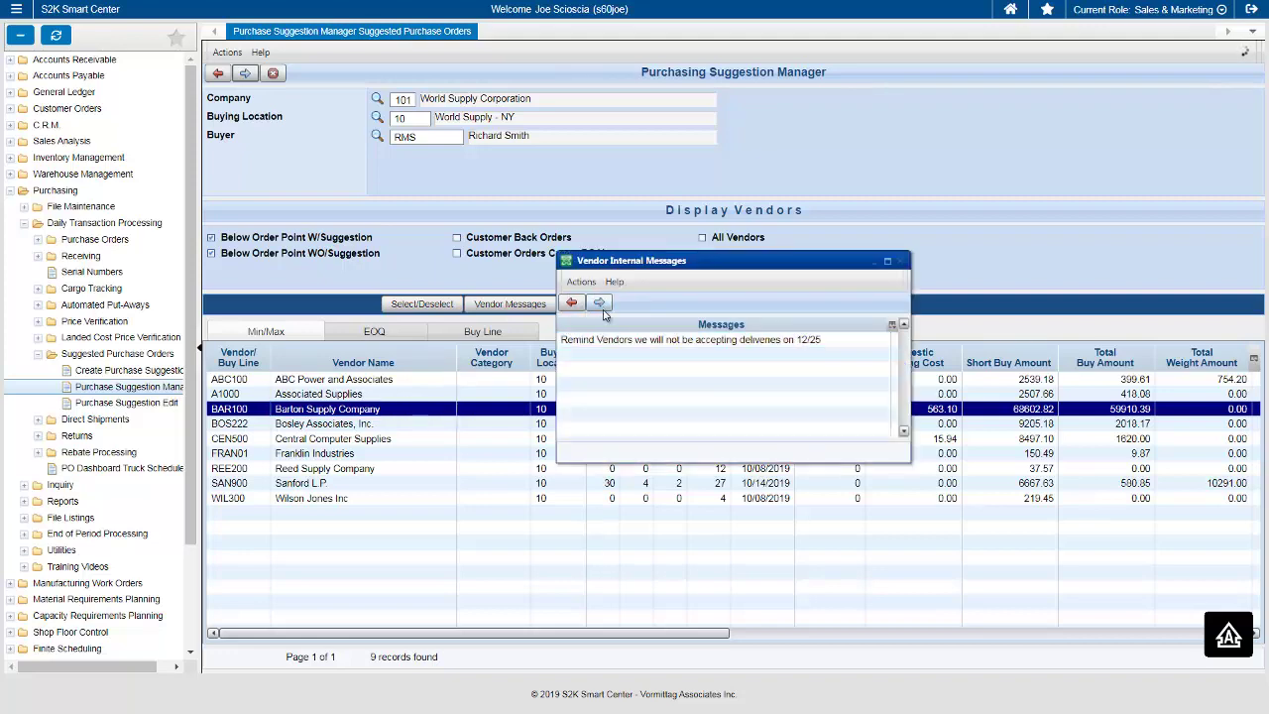
pyautogui.click(601, 307)
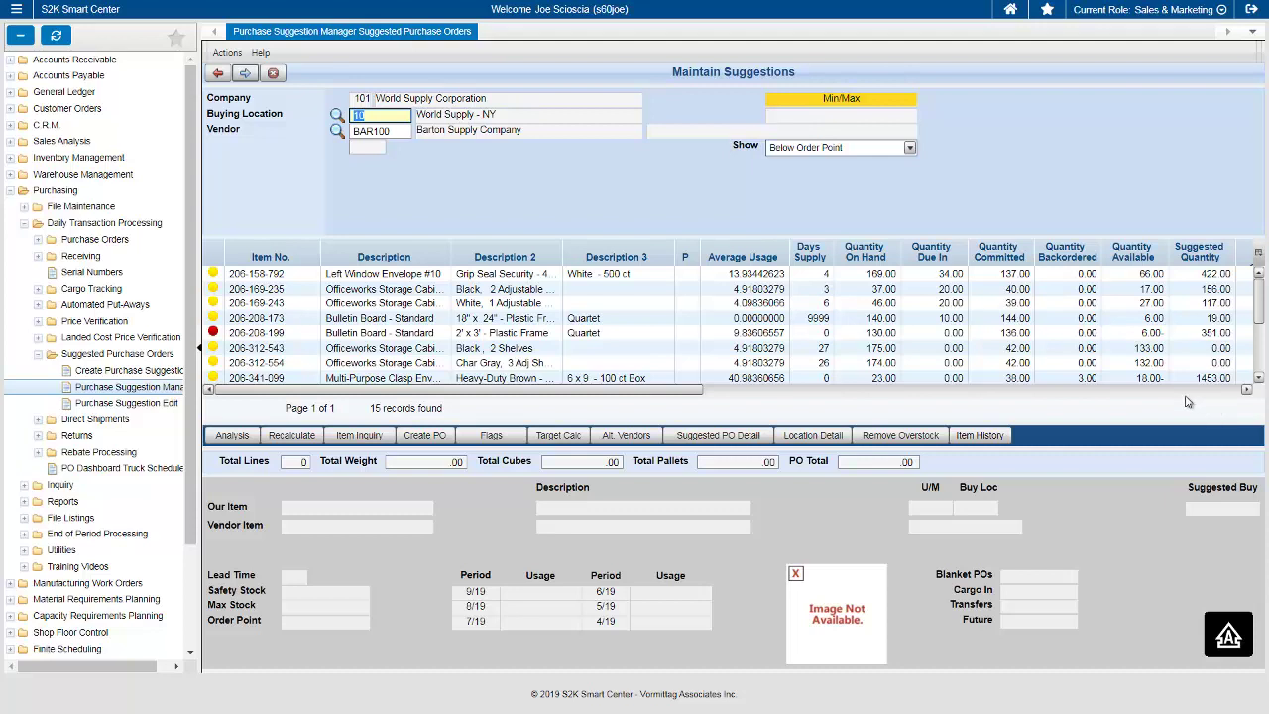
pyautogui.click(284, 81)
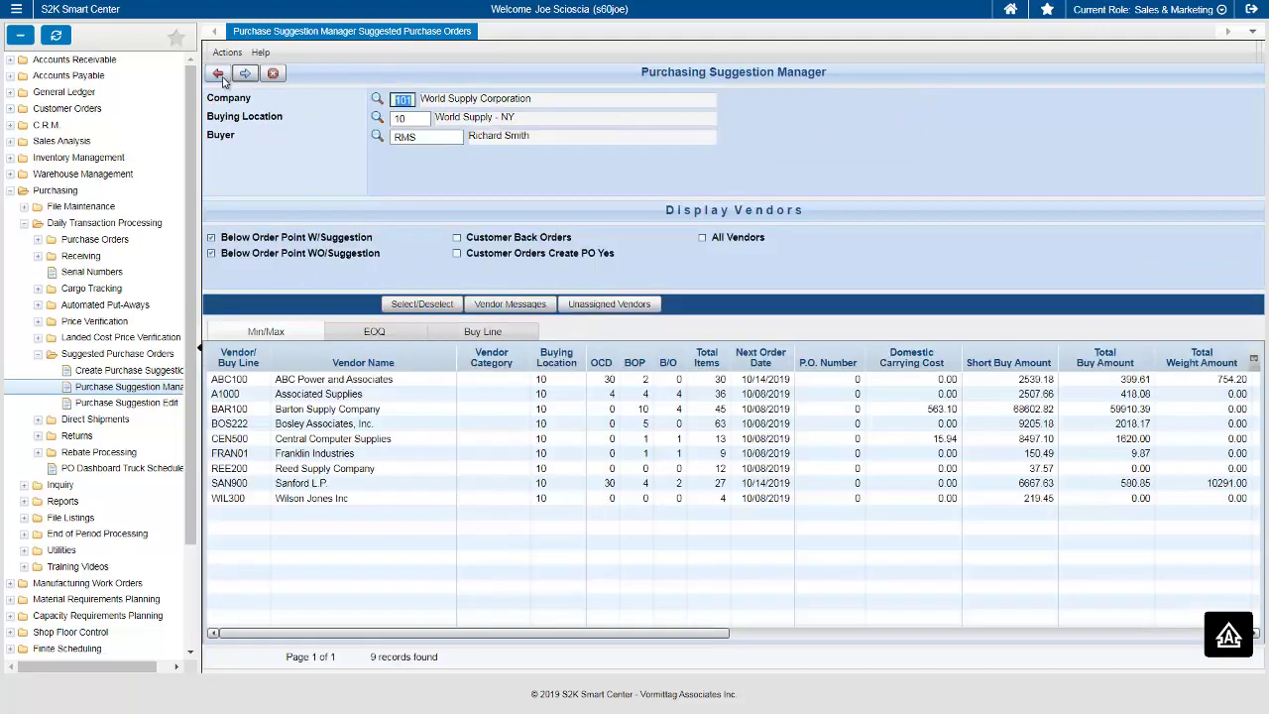
pyautogui.click(224, 77)
# Step: Open Create Purchase Suggestions, display the options for Apply Look Ahead Days to Vendor, and exit without running it
pyautogui.click(125, 369)
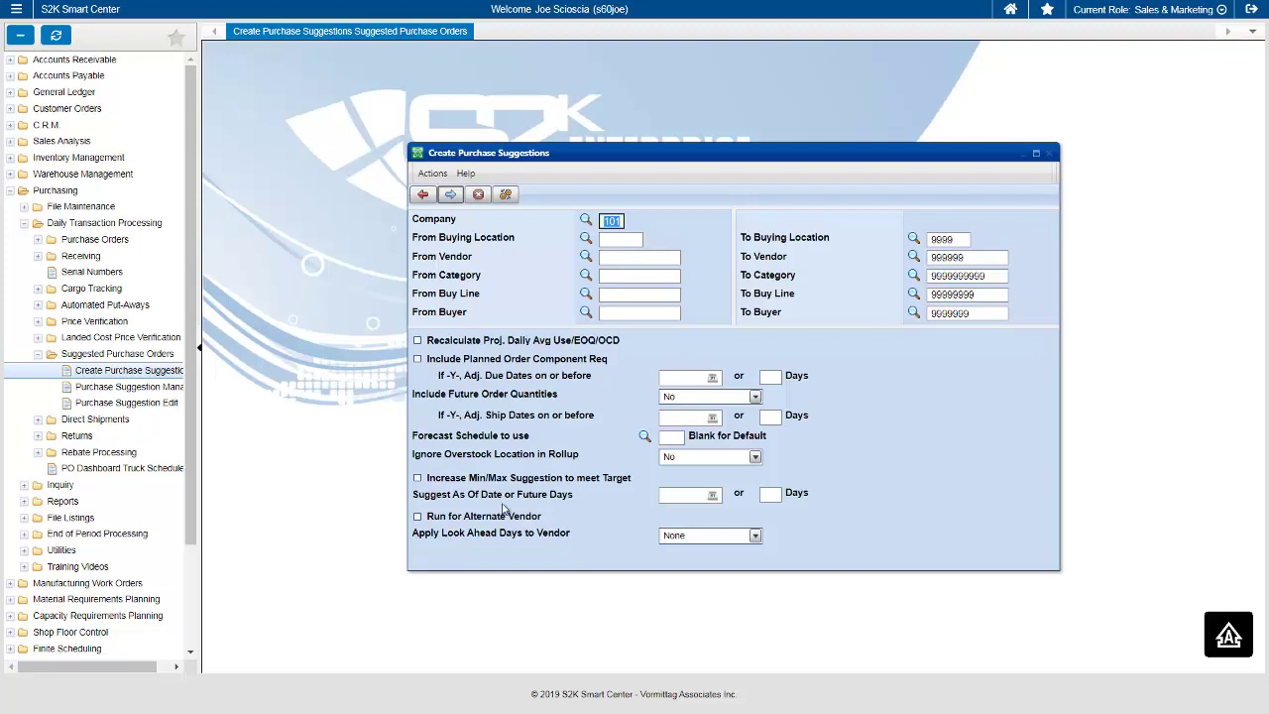
pyautogui.click(755, 536)
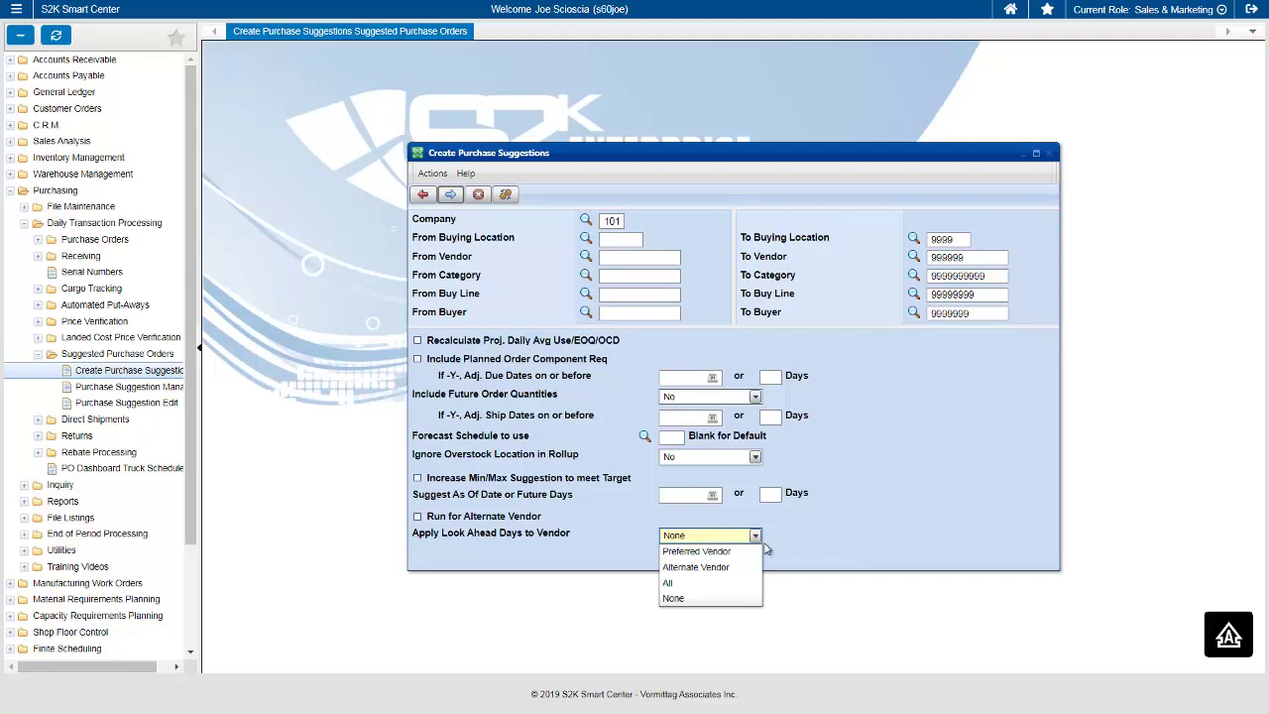
pyautogui.click(631, 557)
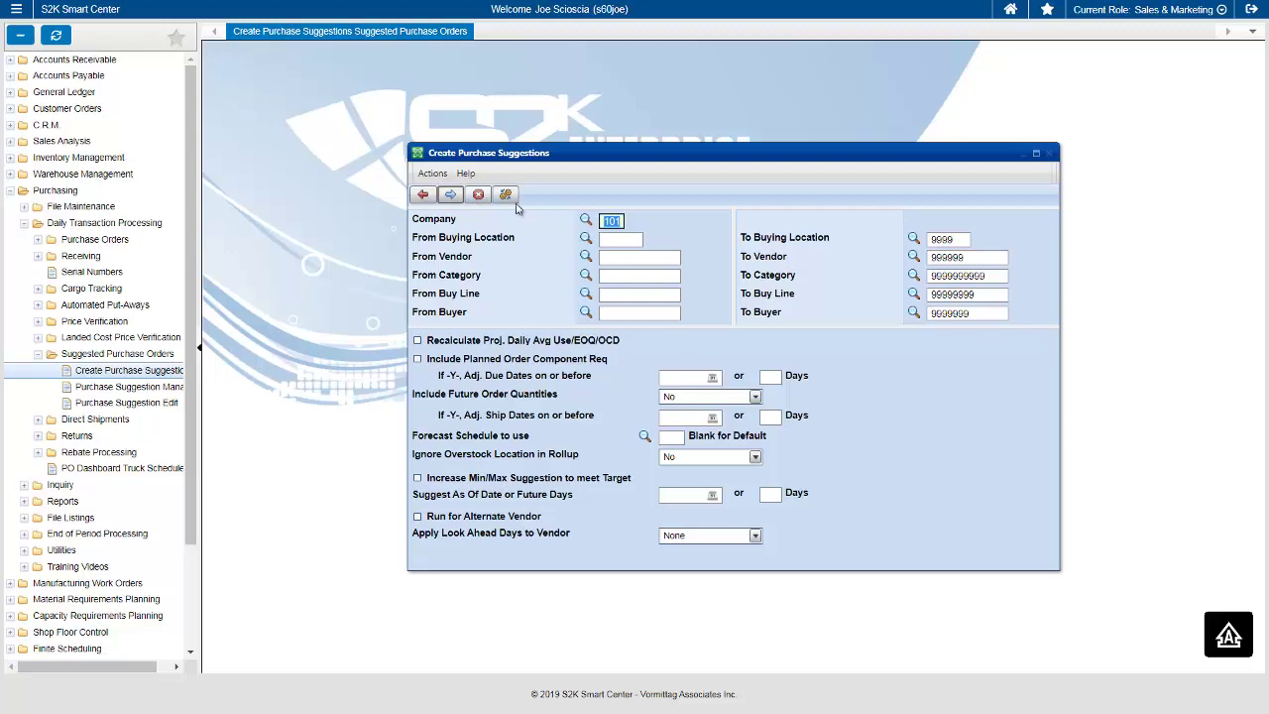
pyautogui.click(478, 194)
# Step: Reopen Barton Supply Company's suggestions in Purchase Suggestion Manager and display the details of item 206-312-543, the black two-shelf storage cabinet
pyautogui.click(161, 388)
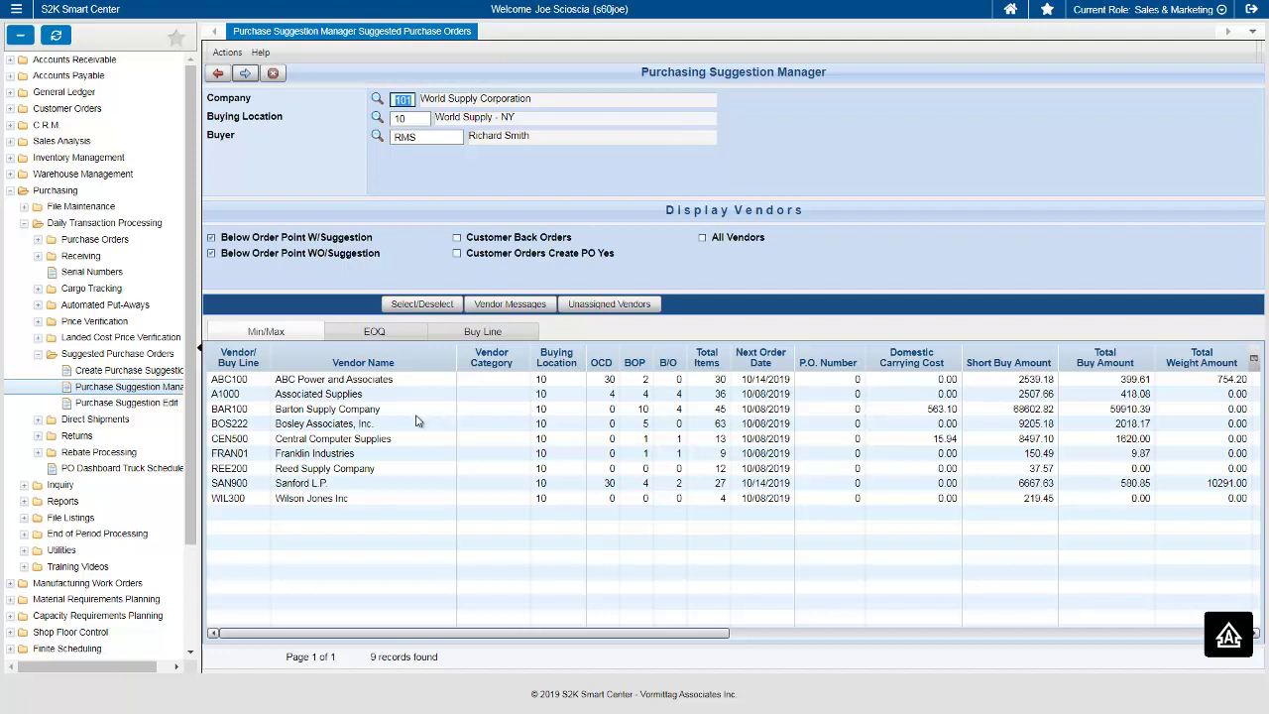
pyautogui.click(416, 415)
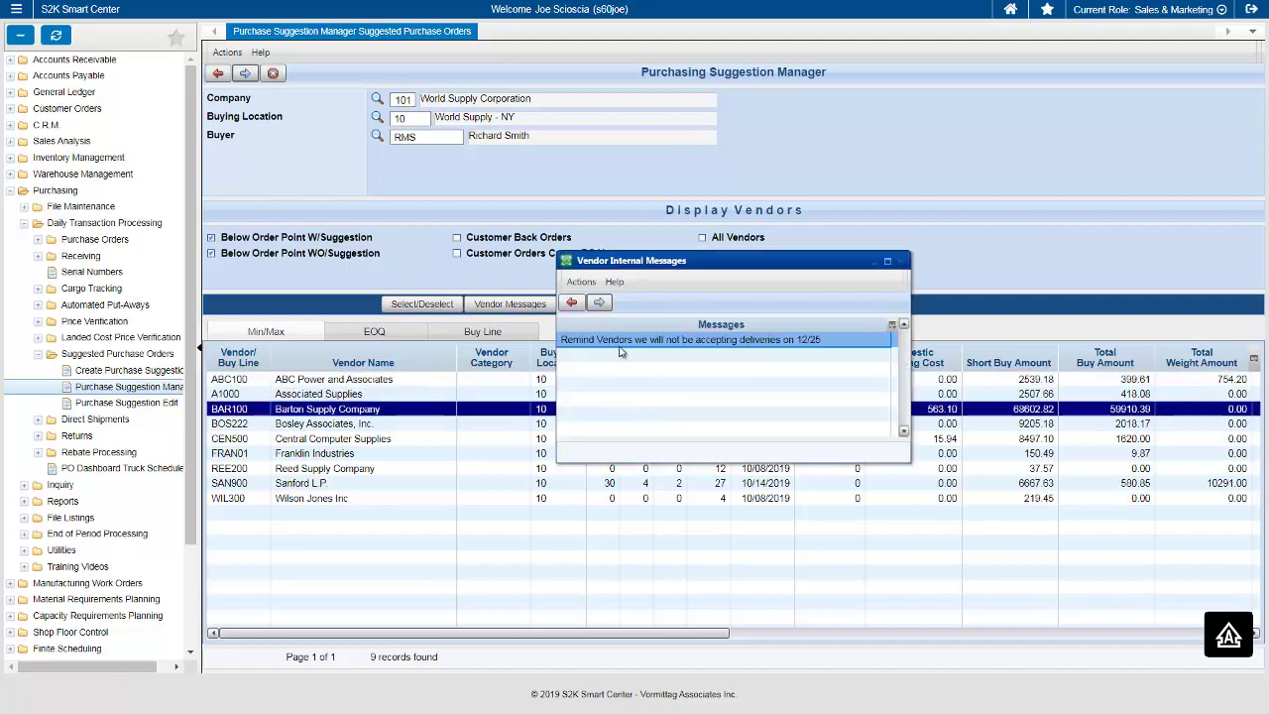
pyautogui.click(599, 302)
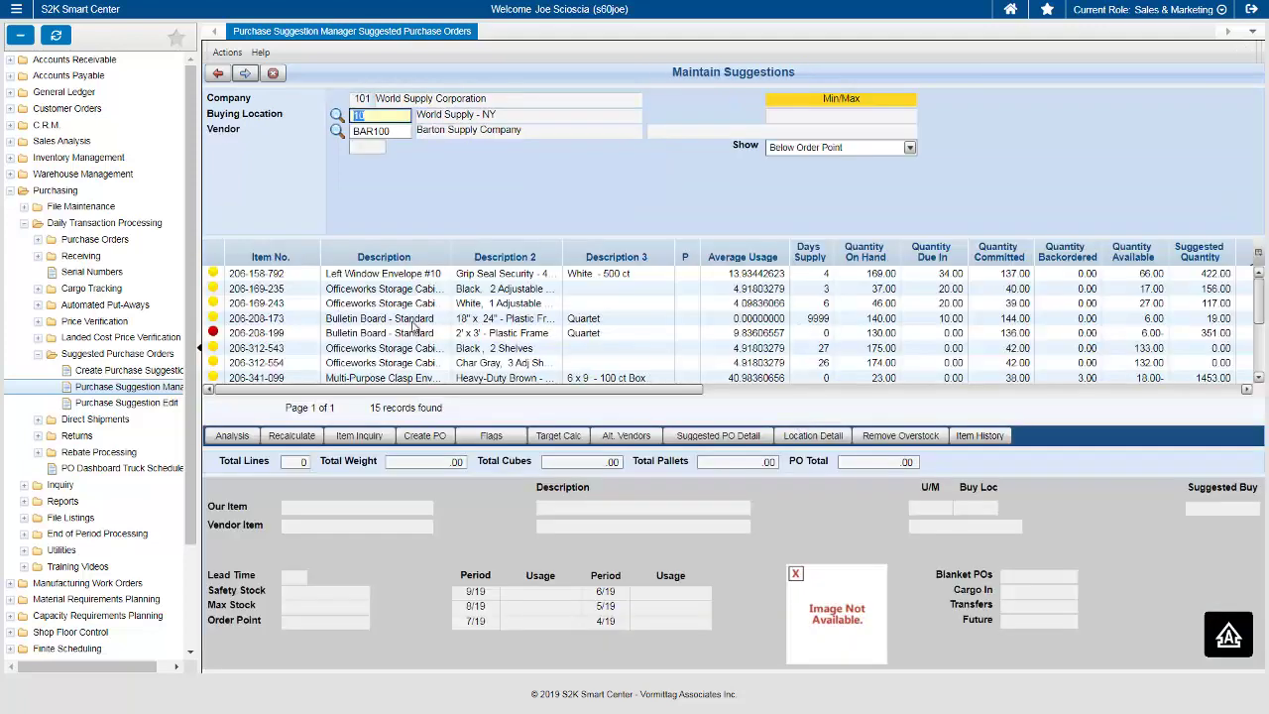
pyautogui.click(490, 354)
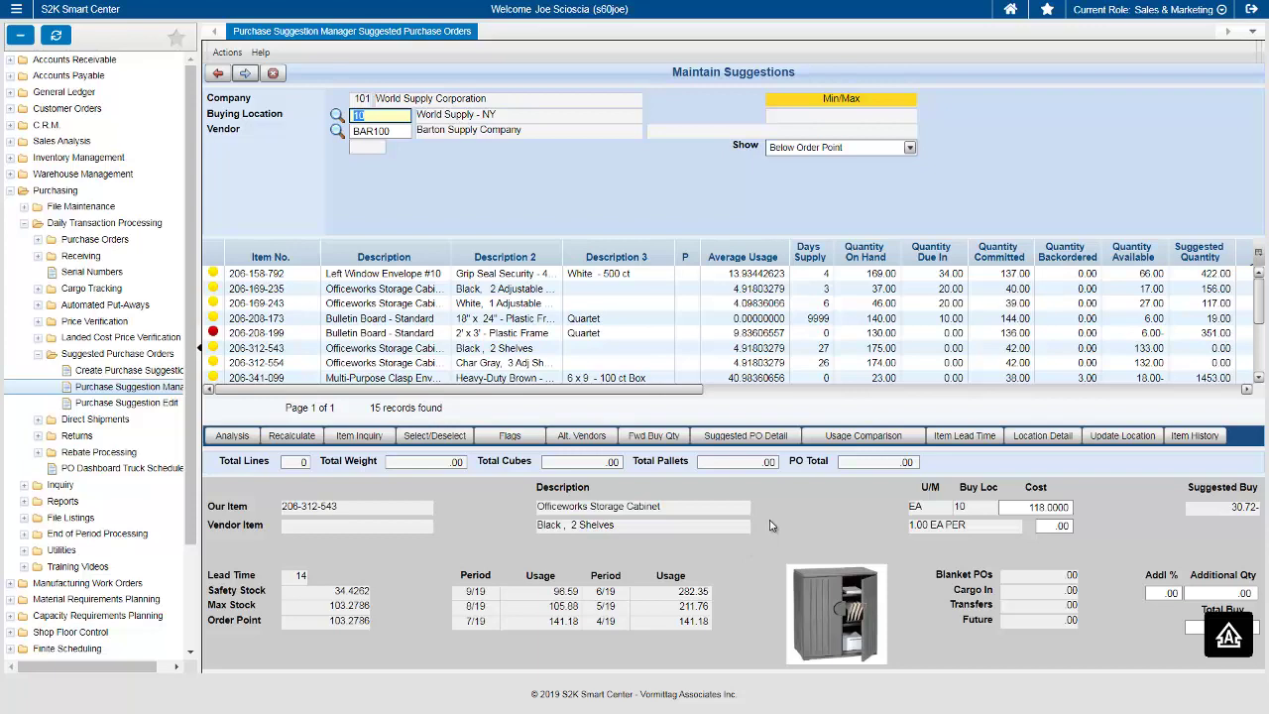
# Step: Run a Forward Buy Analysis for the storage cabinet with a 10% price increase, examine savings by period, and close it without applying
pyautogui.click(660, 440)
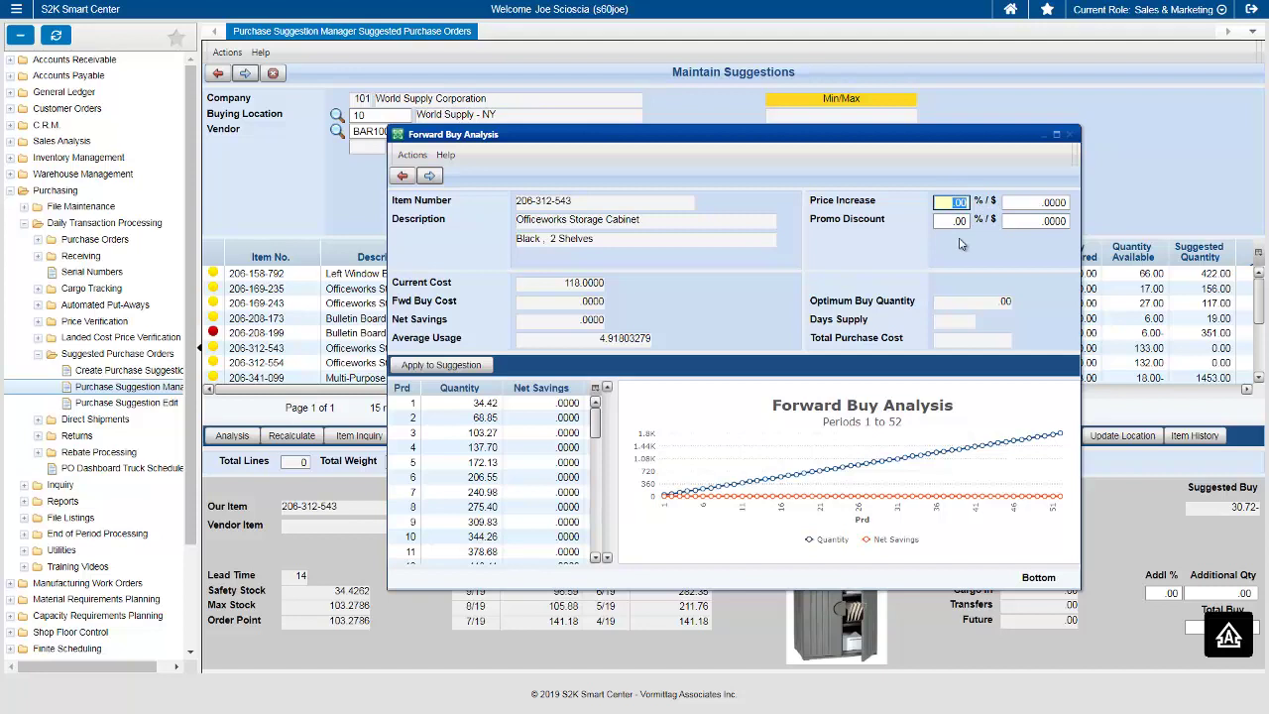
pyautogui.write('10')
pyautogui.press('Return')
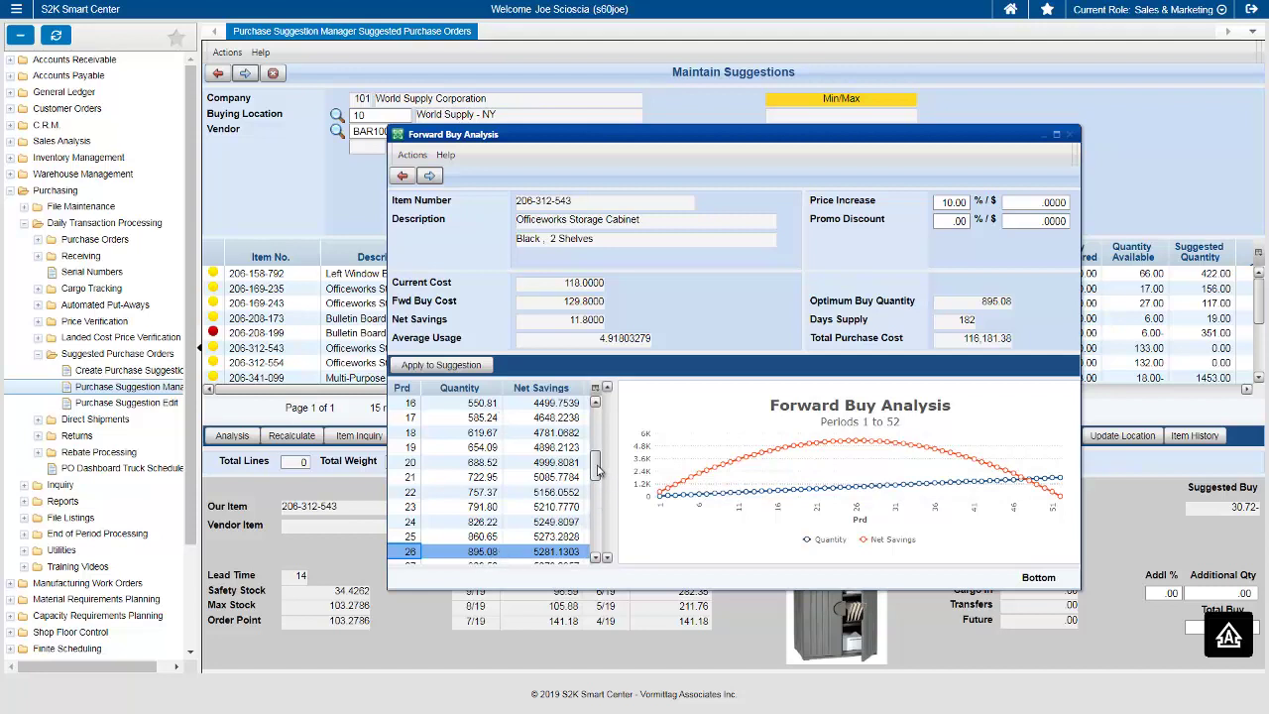
pyautogui.moveTo(598, 471); pyautogui.dragTo(597, 476)
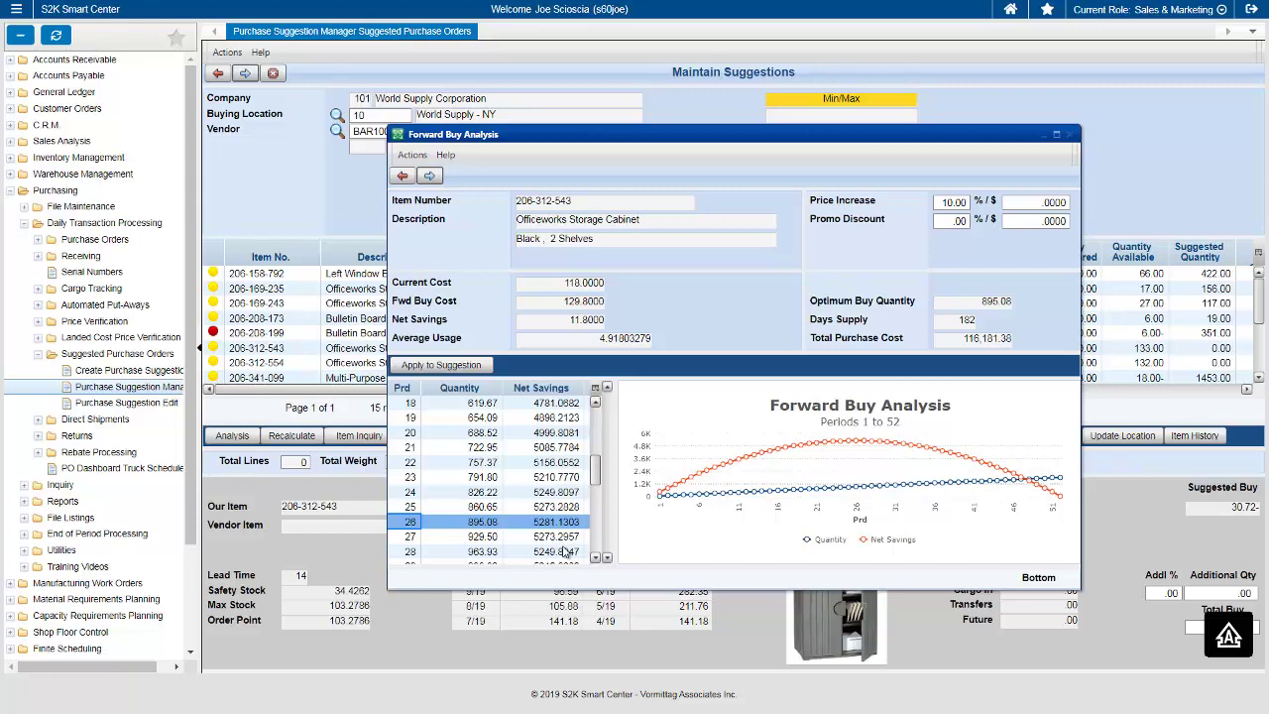
pyautogui.click(404, 176)
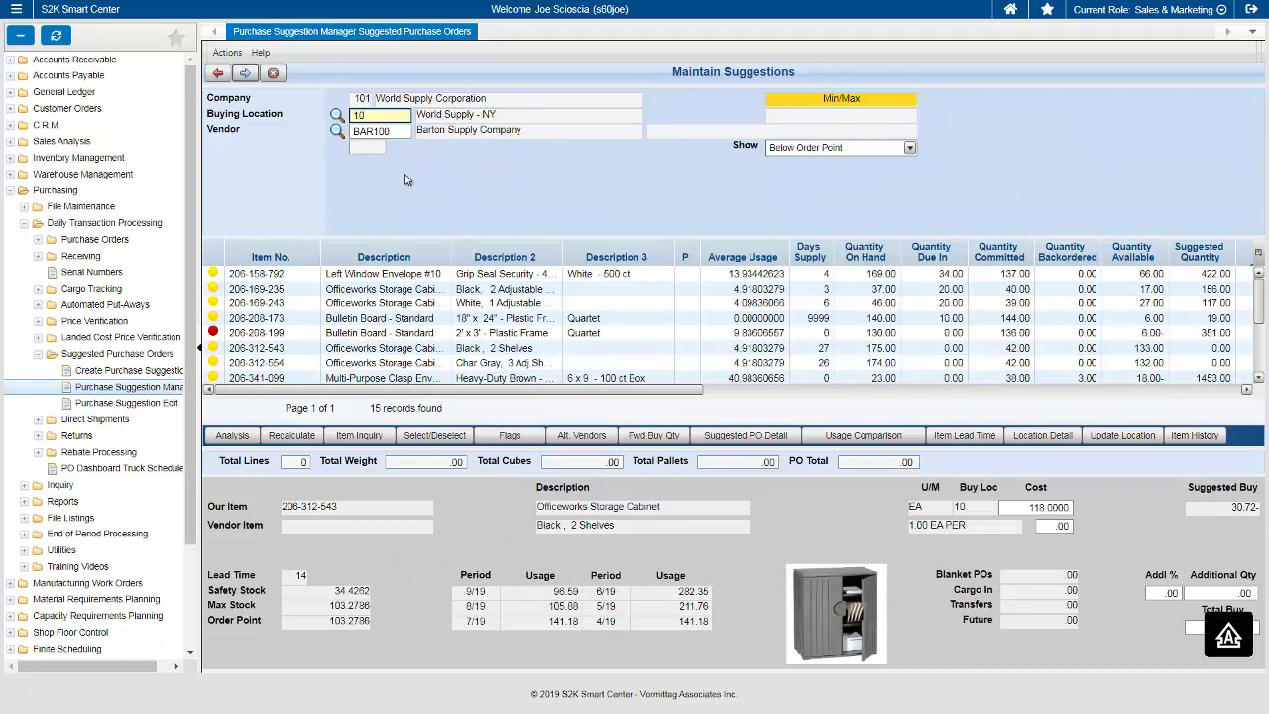
# Step: Run Target Calc for Barton Supply Company with a total purchase amount of 75000, examine the suggestion summary, and leave Purchase Suggestion Manager without applying it
pyautogui.click(243, 75)
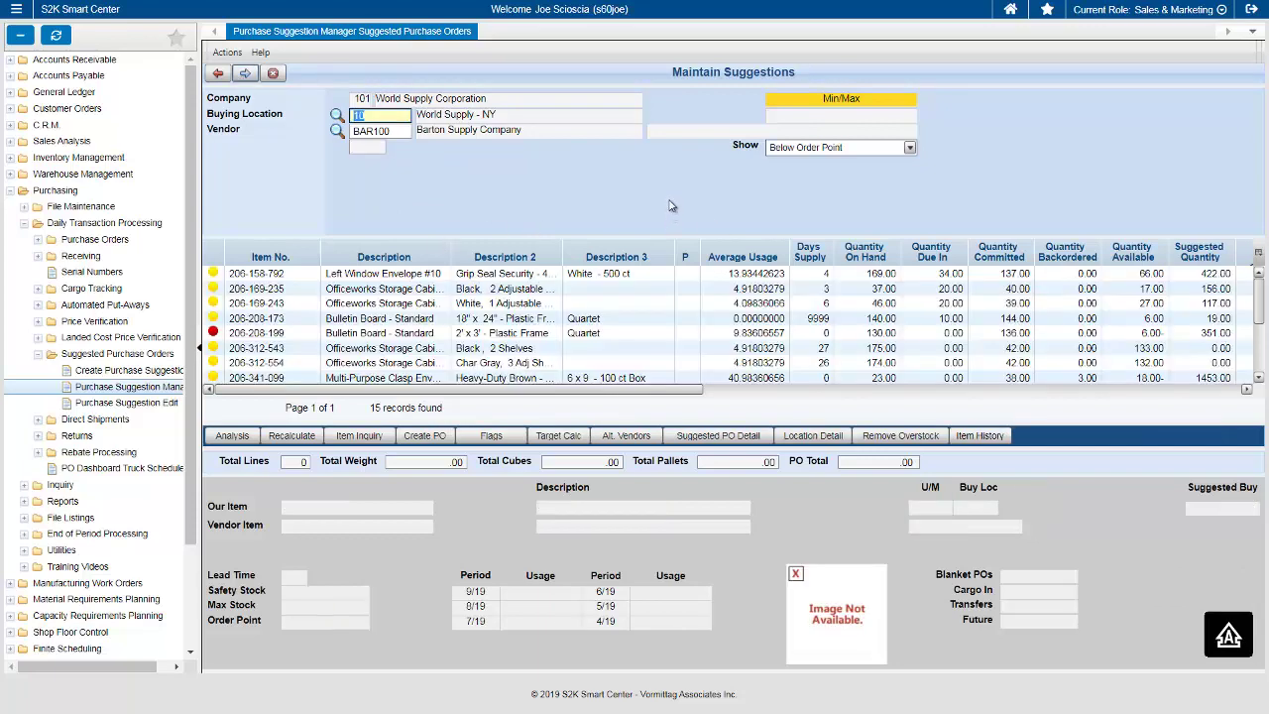
pyautogui.click(576, 441)
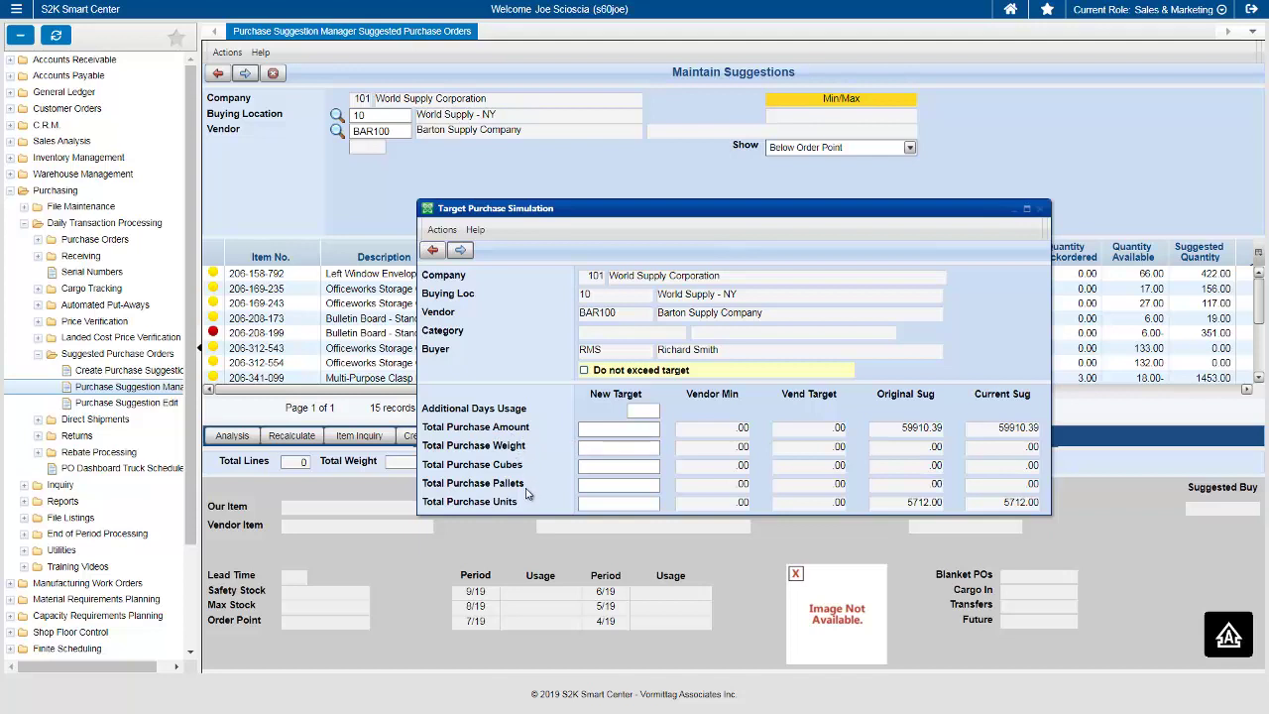
pyautogui.click(651, 435)
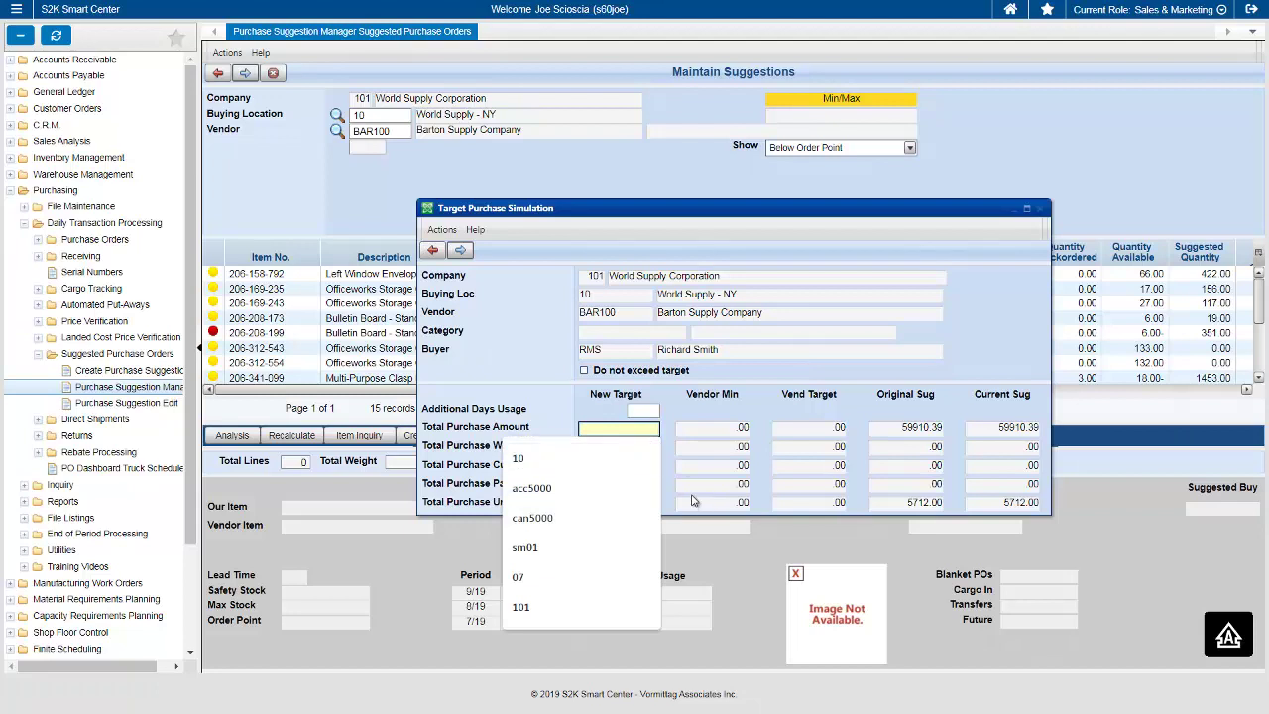
pyautogui.write('75000')
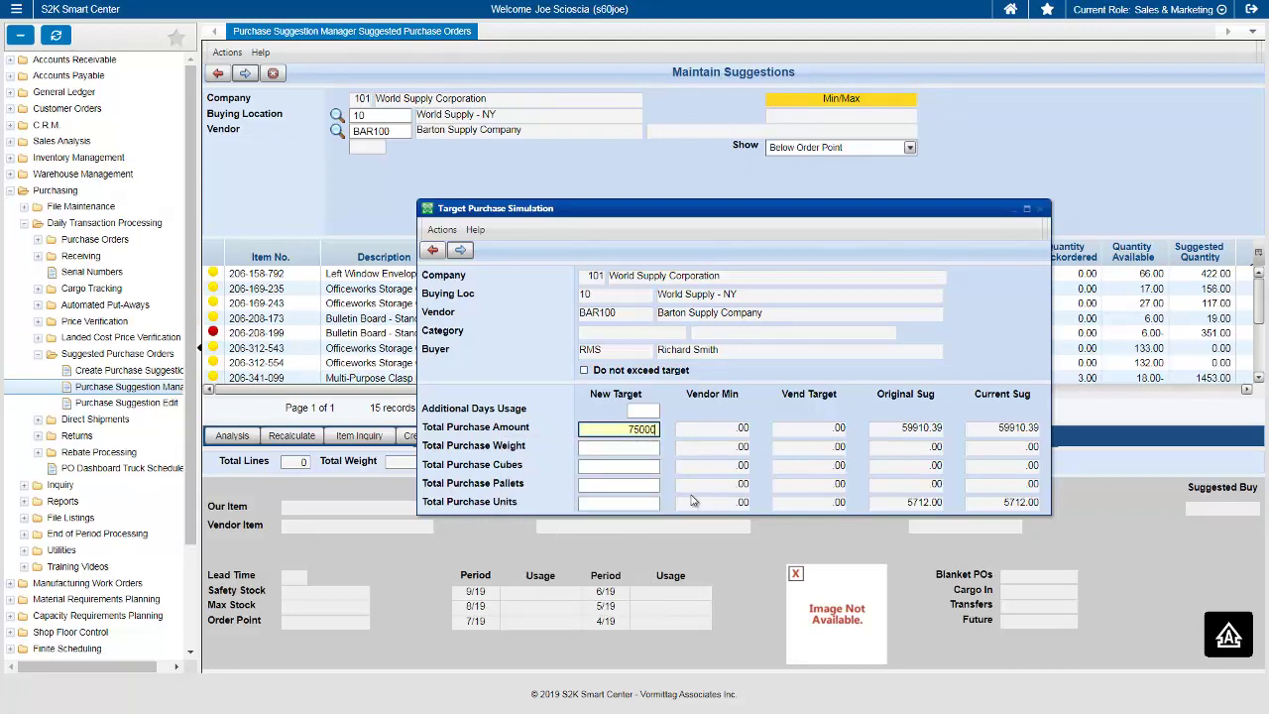
pyautogui.click(461, 252)
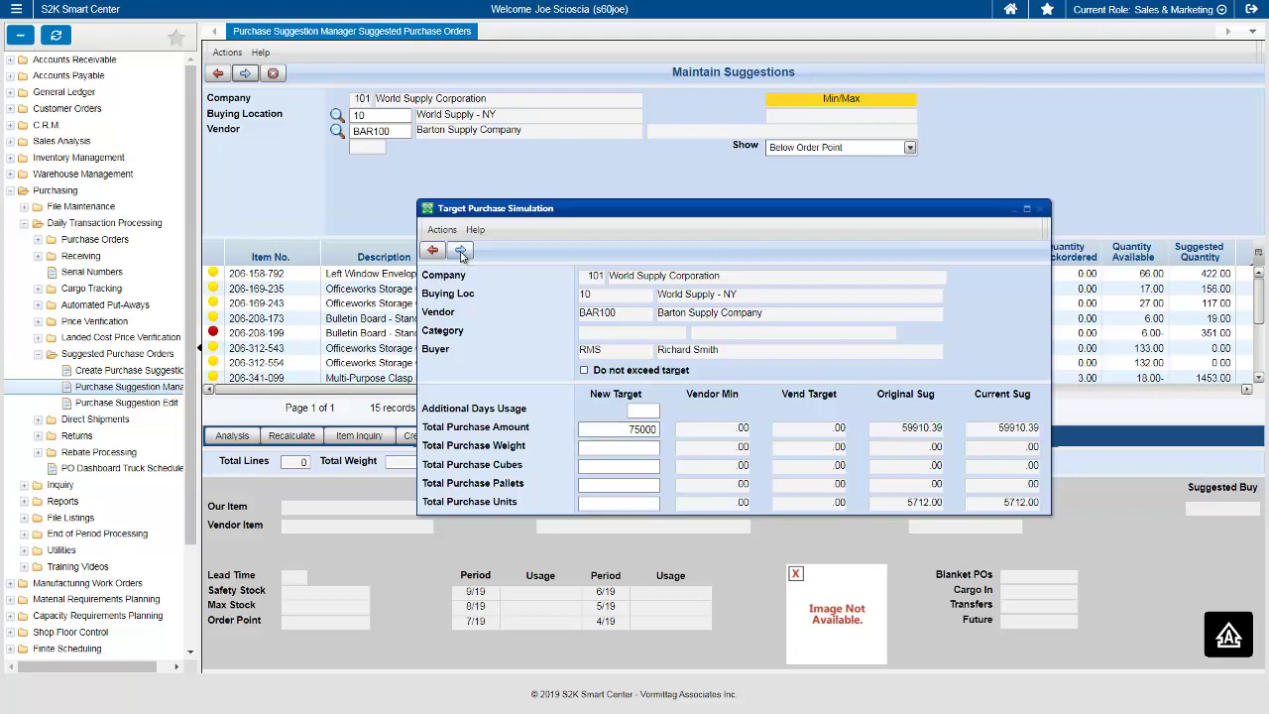
pyautogui.click(461, 252)
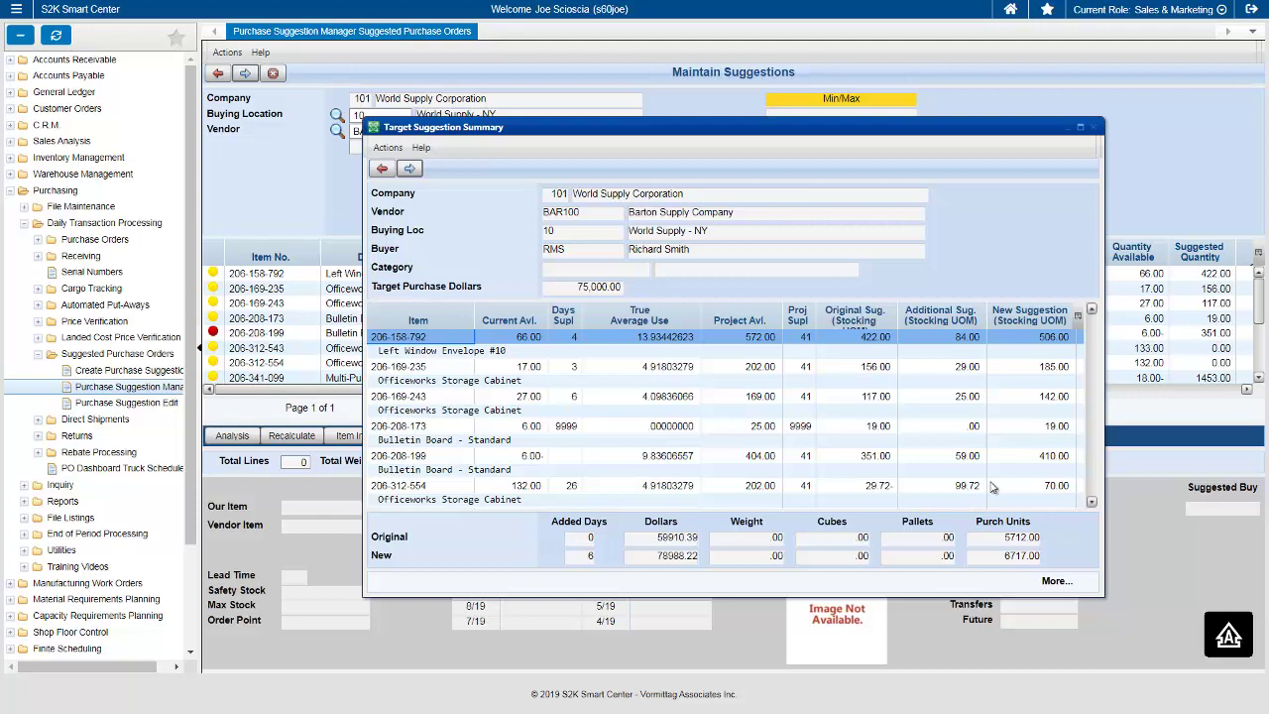
pyautogui.click(380, 170)
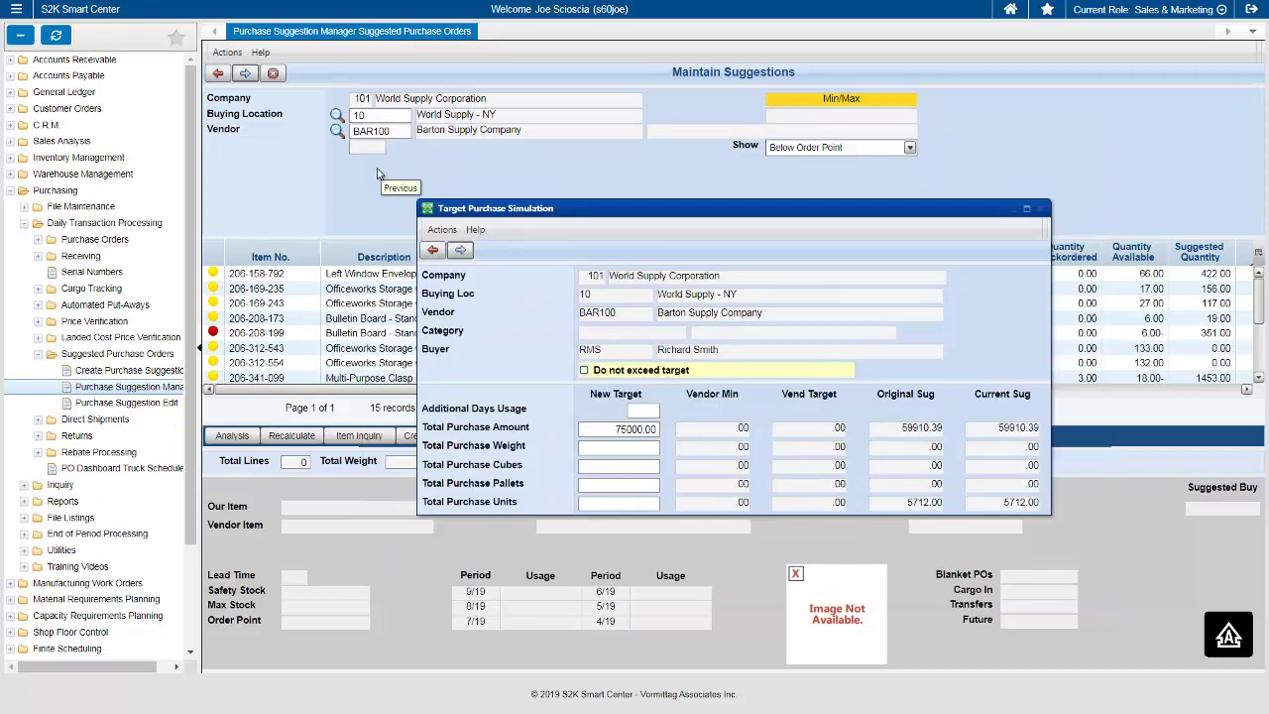
pyautogui.click(432, 251)
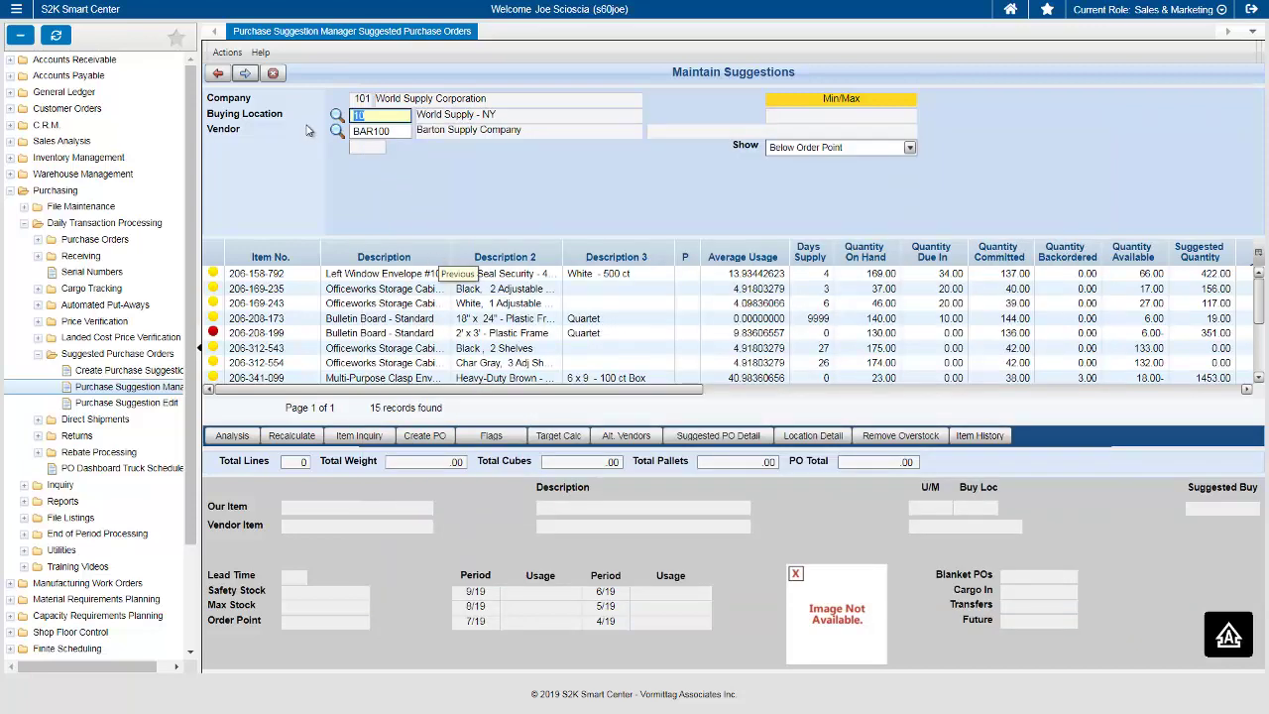
pyautogui.click(270, 87)
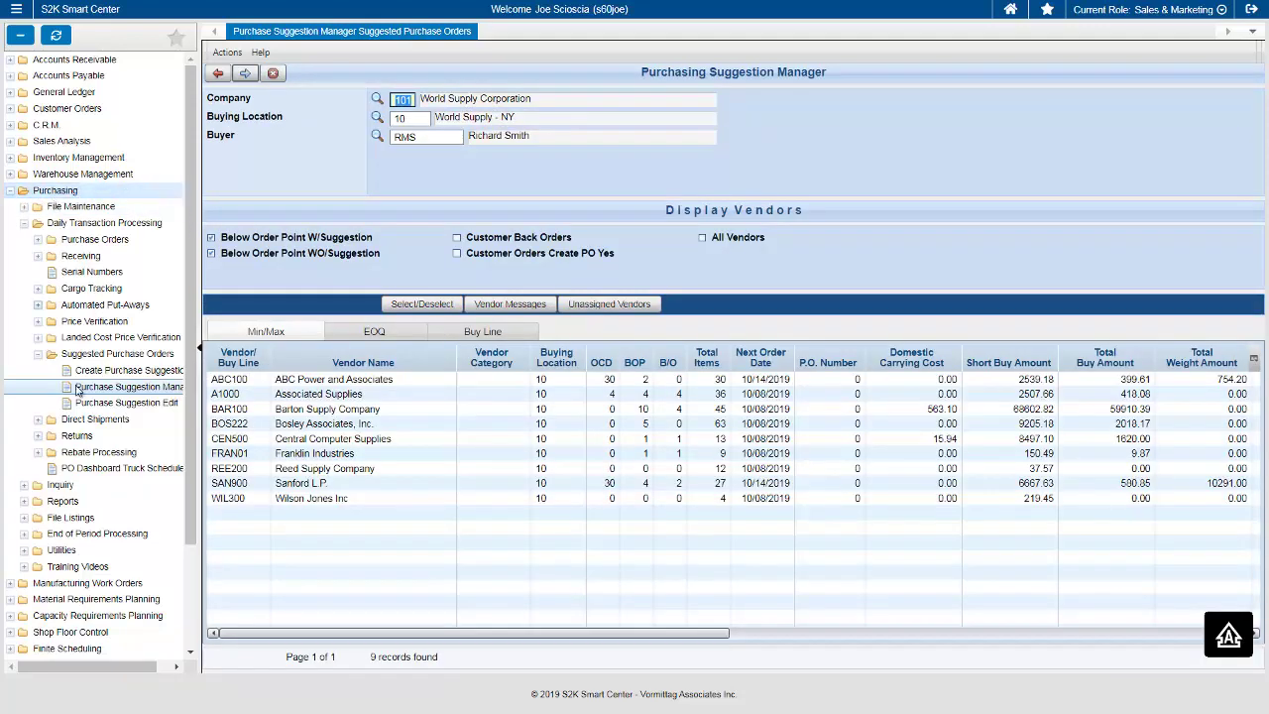
pyautogui.click(274, 83)
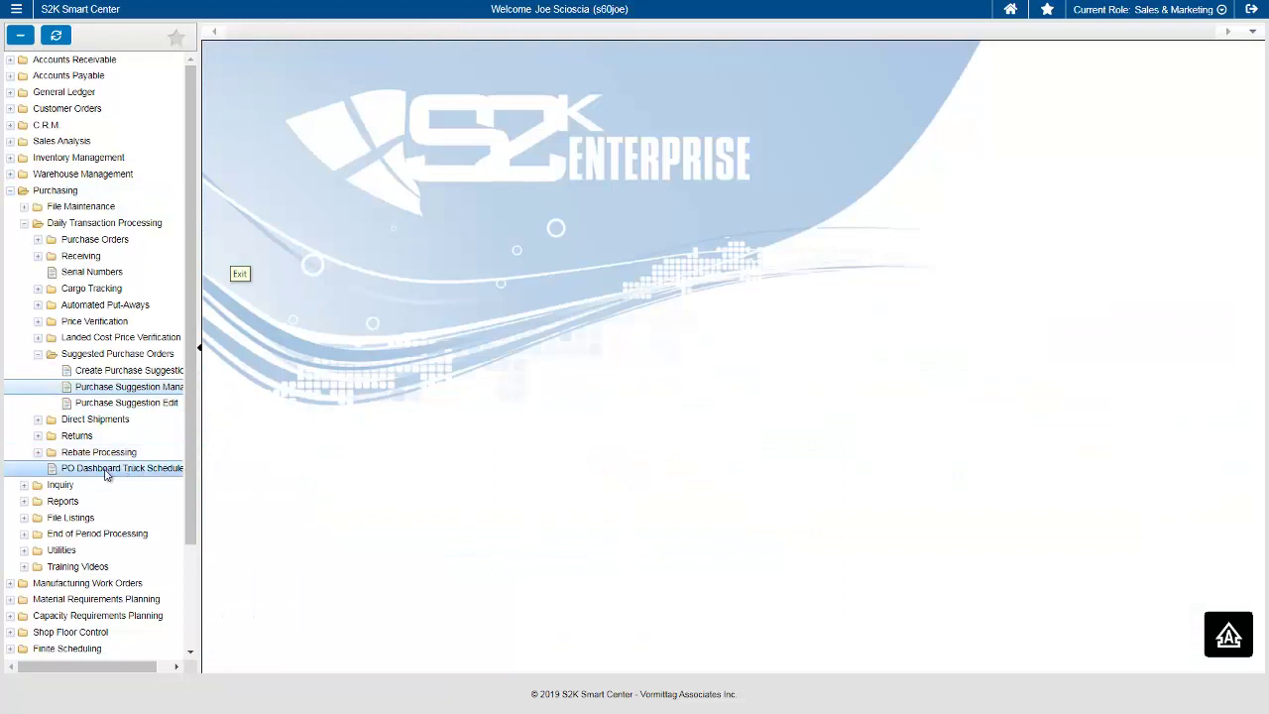
# Step: Display the PO Dashboard Truck Schedule, select the 07:30 AM slot at DOOR1, and exit the schedule
pyautogui.click(106, 470)
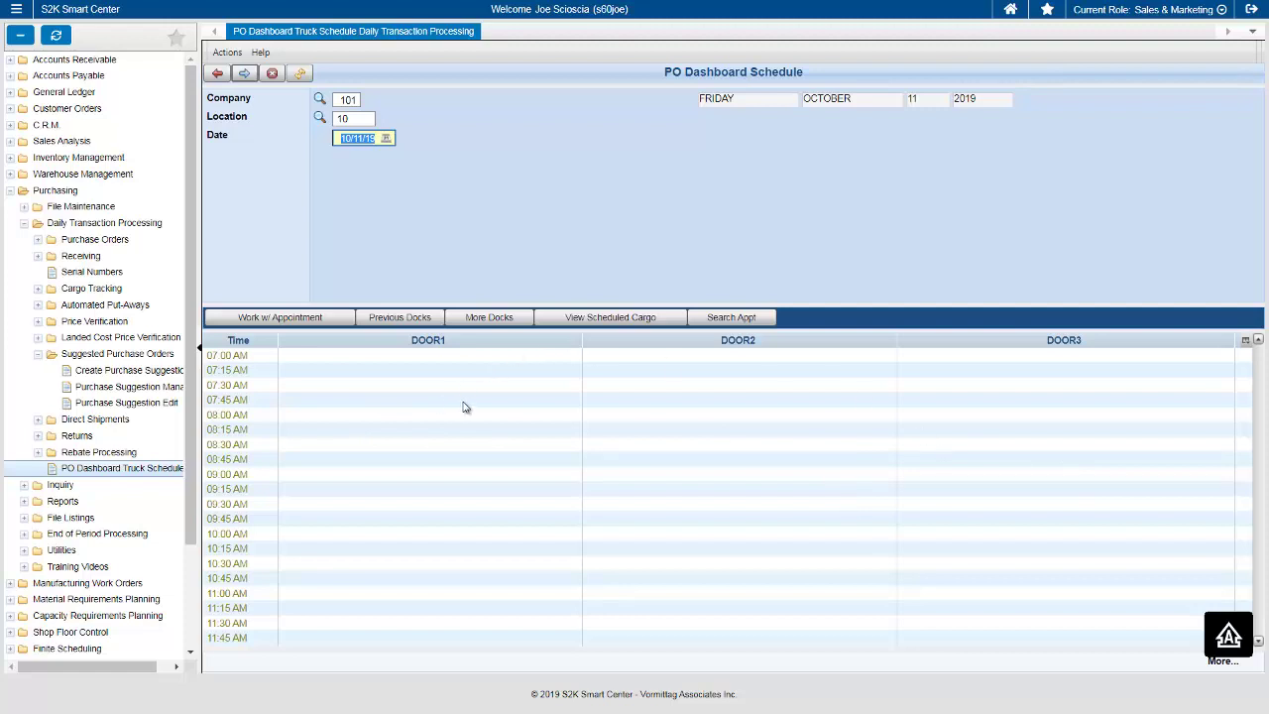
pyautogui.click(334, 387)
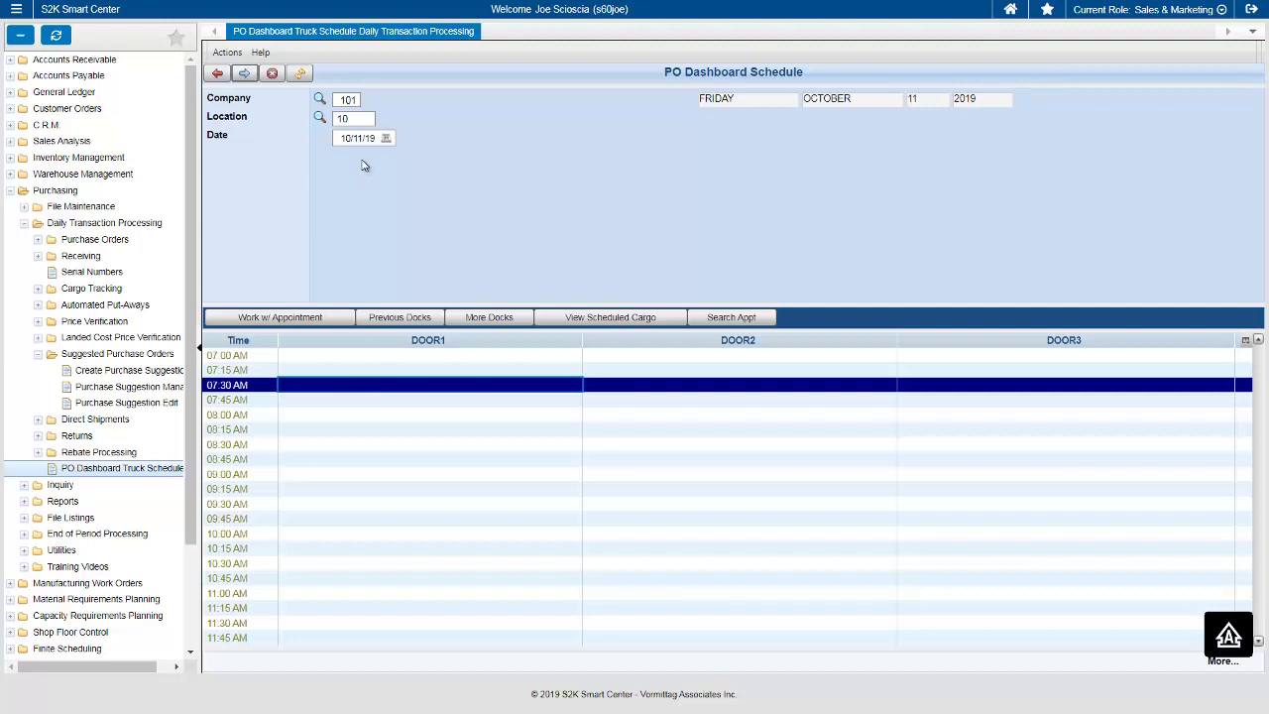
pyautogui.click(273, 74)
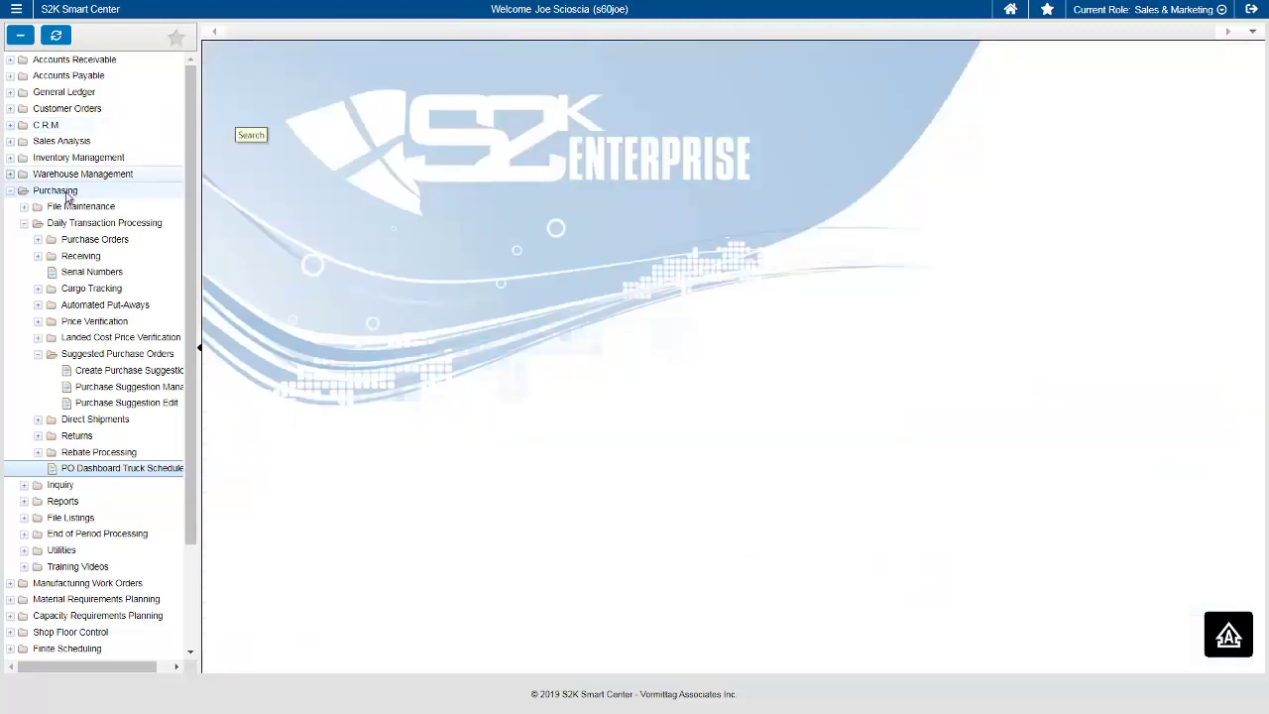
# Step: Collapse the Purchasing module and show the Daily Transaction Processing programs of Retail Point of Sale
pyautogui.click(178, 190)
pyautogui.click(70, 304)
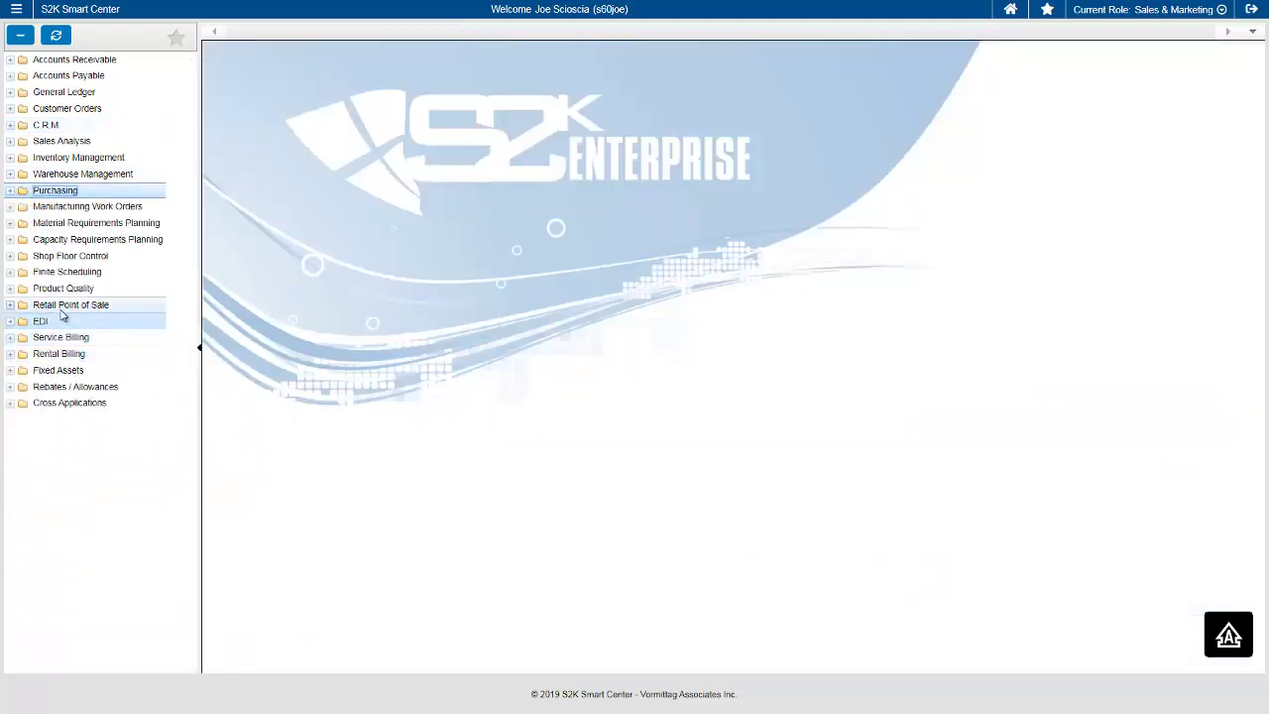
pyautogui.click(80, 337)
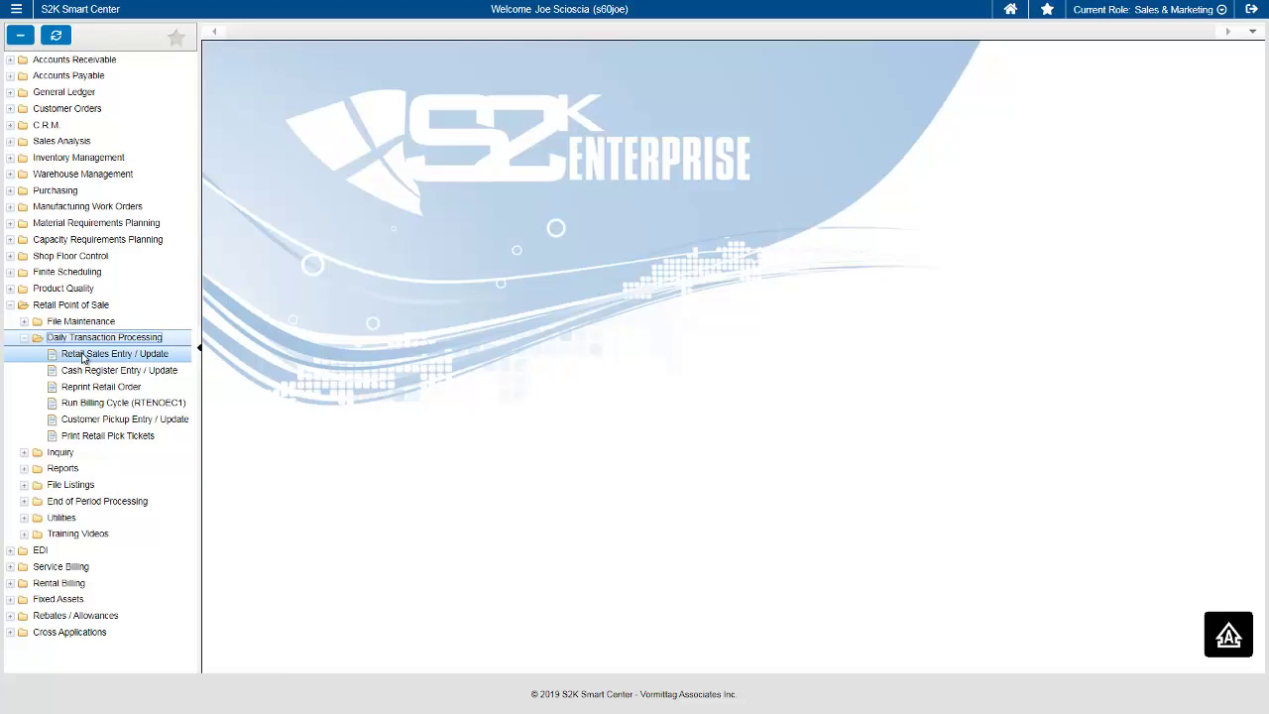
# Step: Open the Inventory Management item inquiry and display item LS-02592, the stainless steel lever operated ball valve
pyautogui.click(81, 159)
pyautogui.click(62, 208)
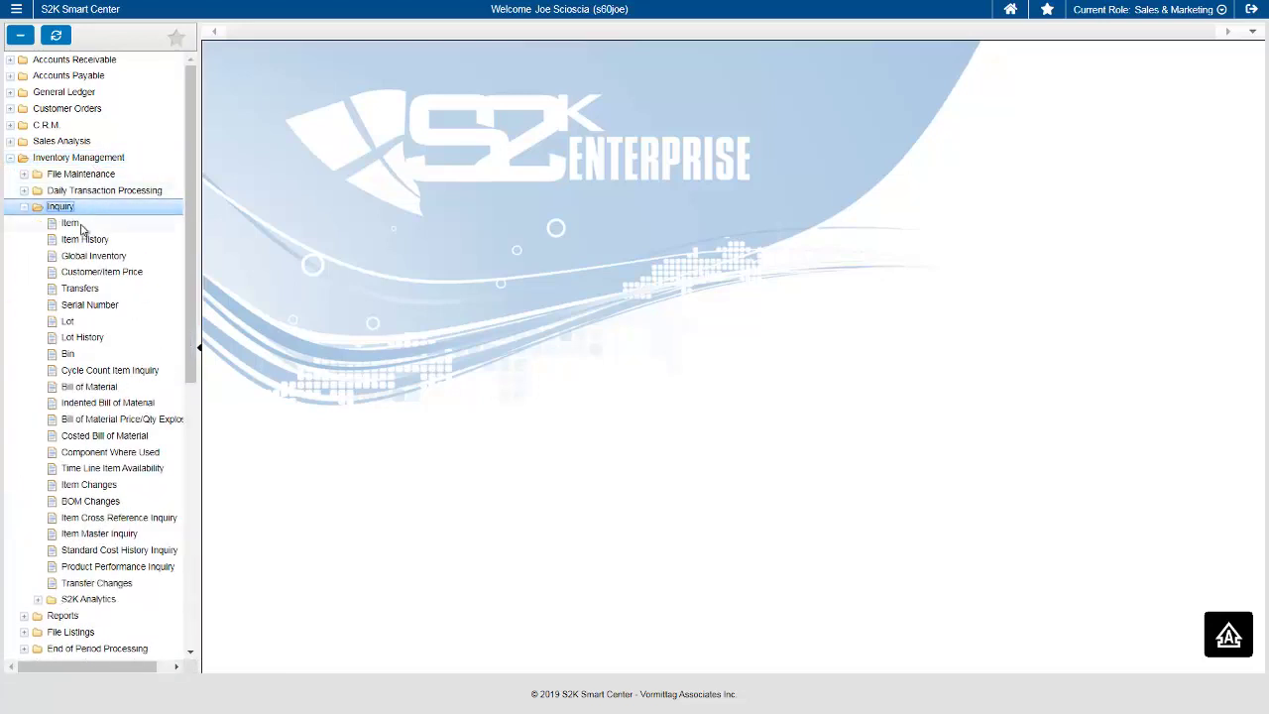
pyautogui.click(71, 224)
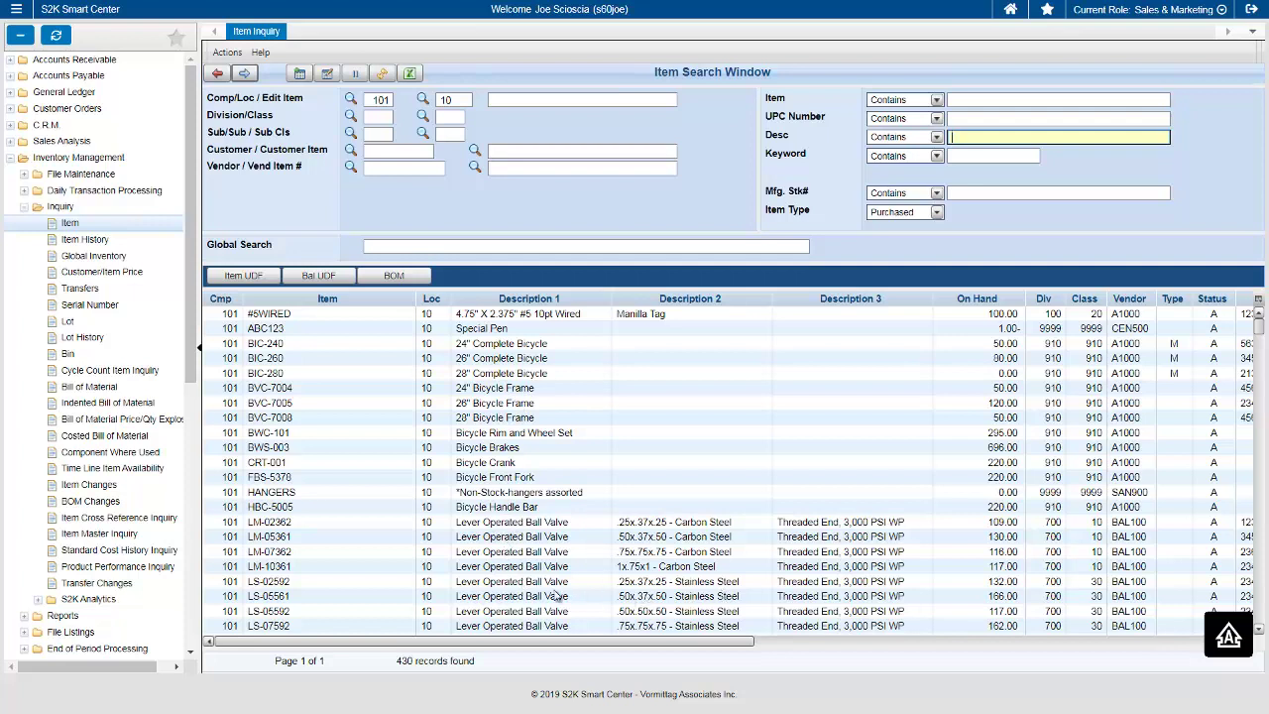
pyautogui.click(529, 582)
pyautogui.click(528, 582)
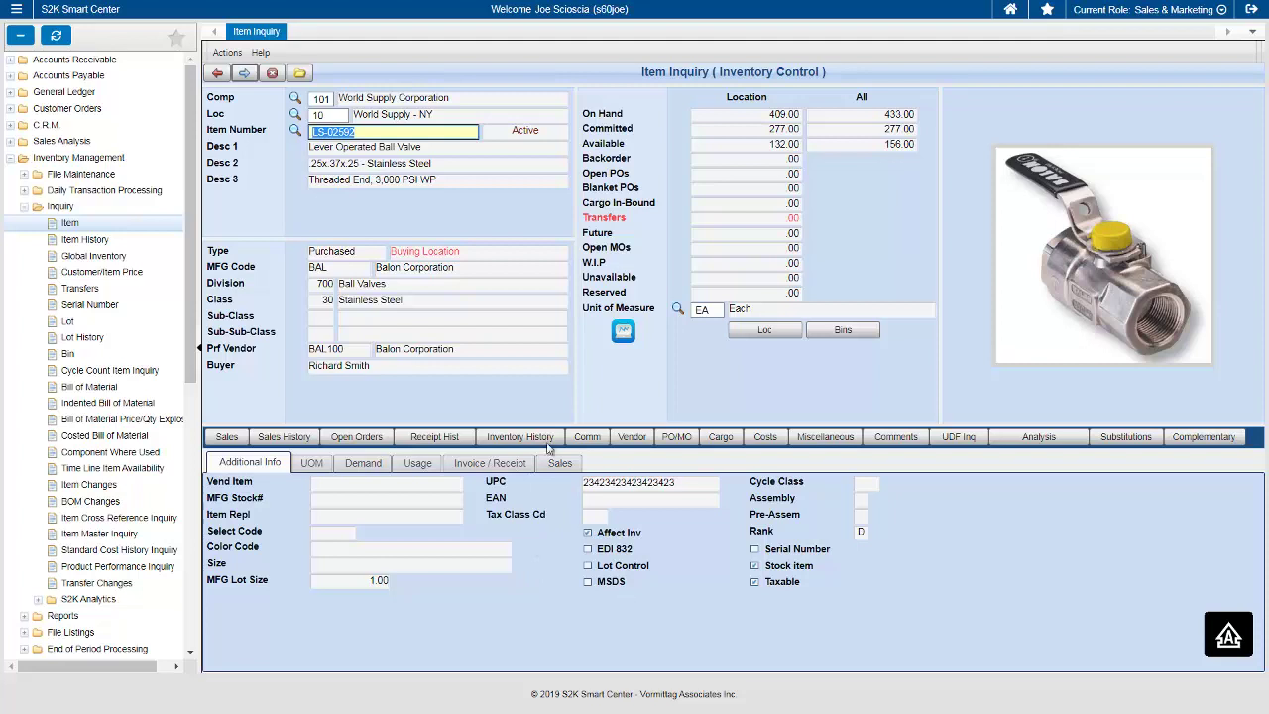
# Step: Display the Year to Year Comparison for the ball valve and return to its item inquiry
pyautogui.click(229, 53)
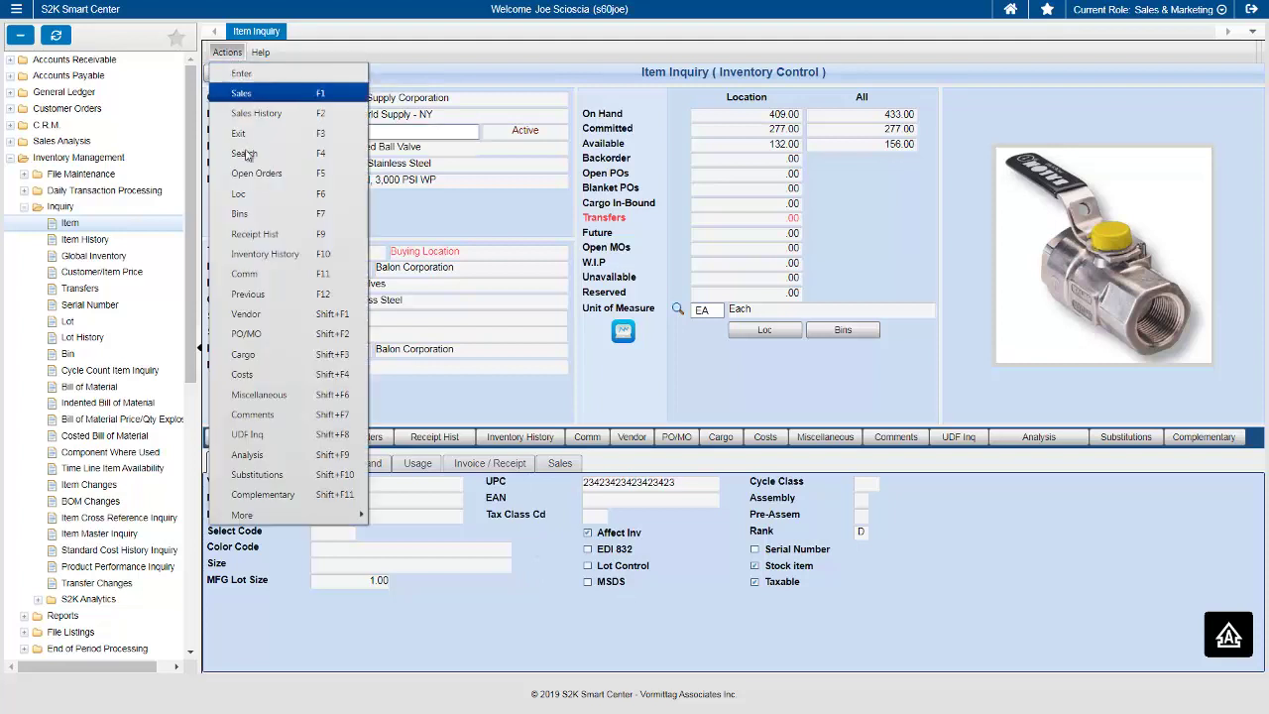
pyautogui.moveTo(285, 517)
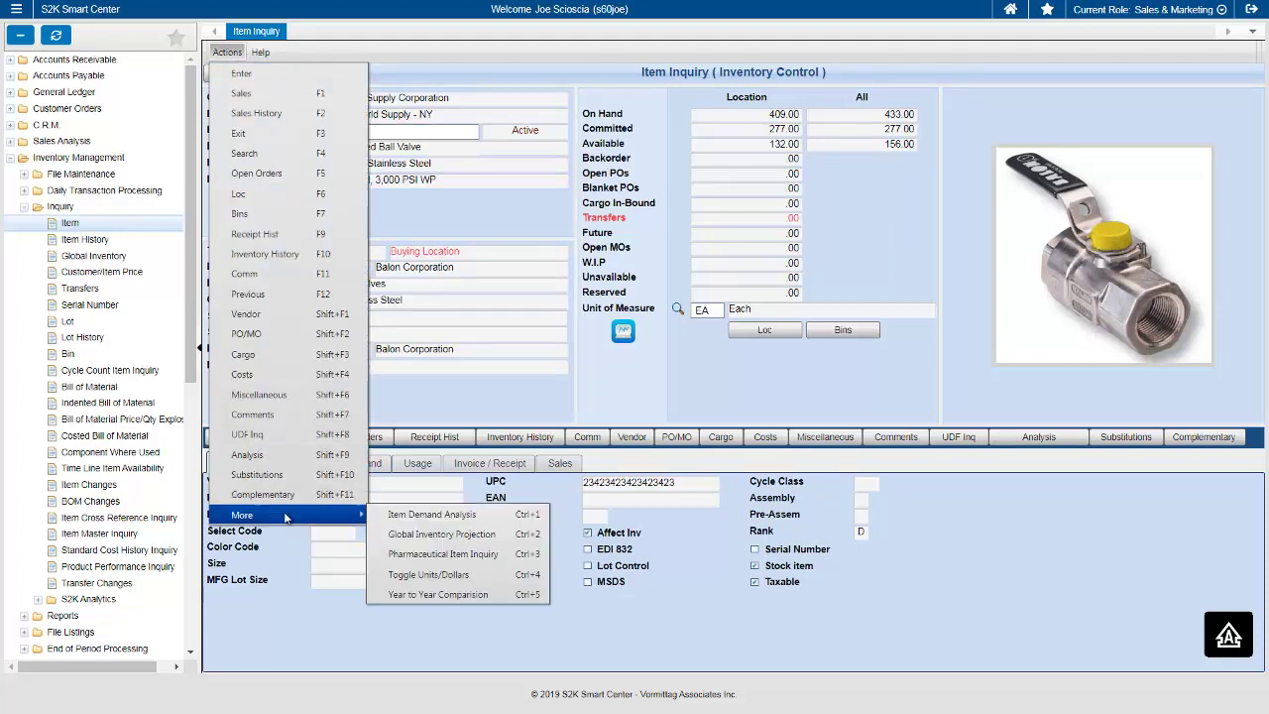
pyautogui.click(465, 595)
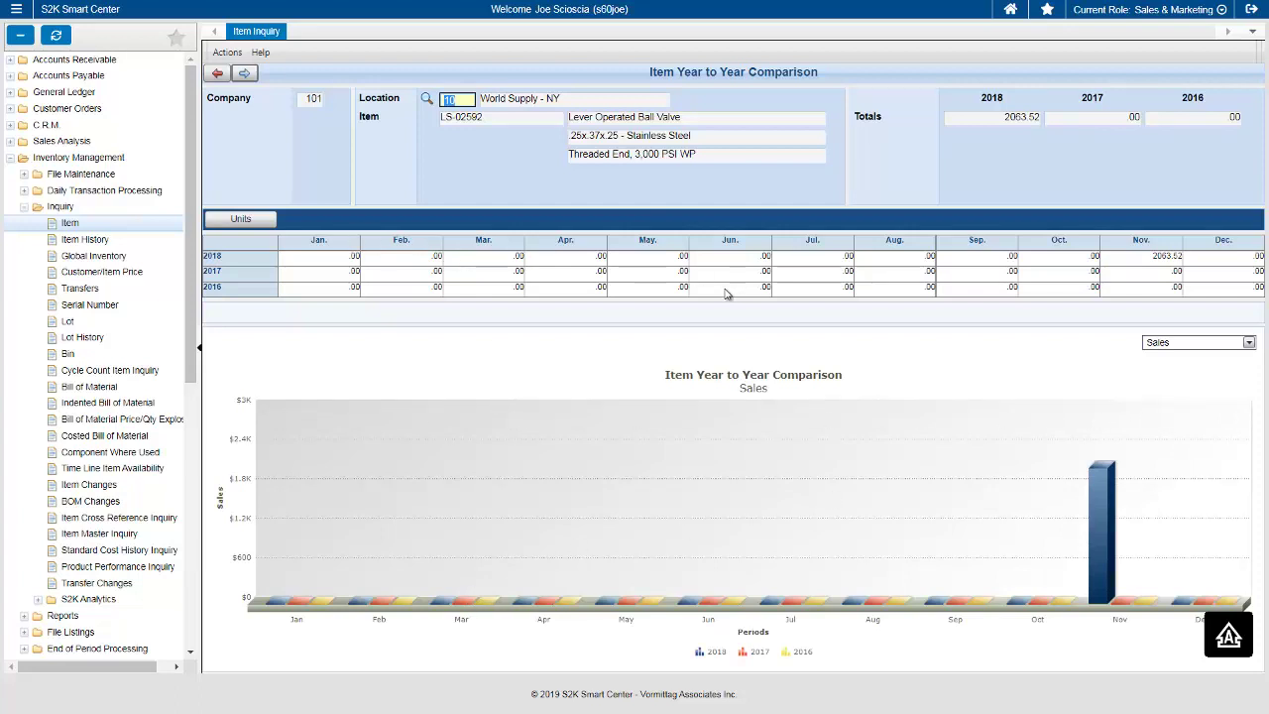
pyautogui.click(215, 75)
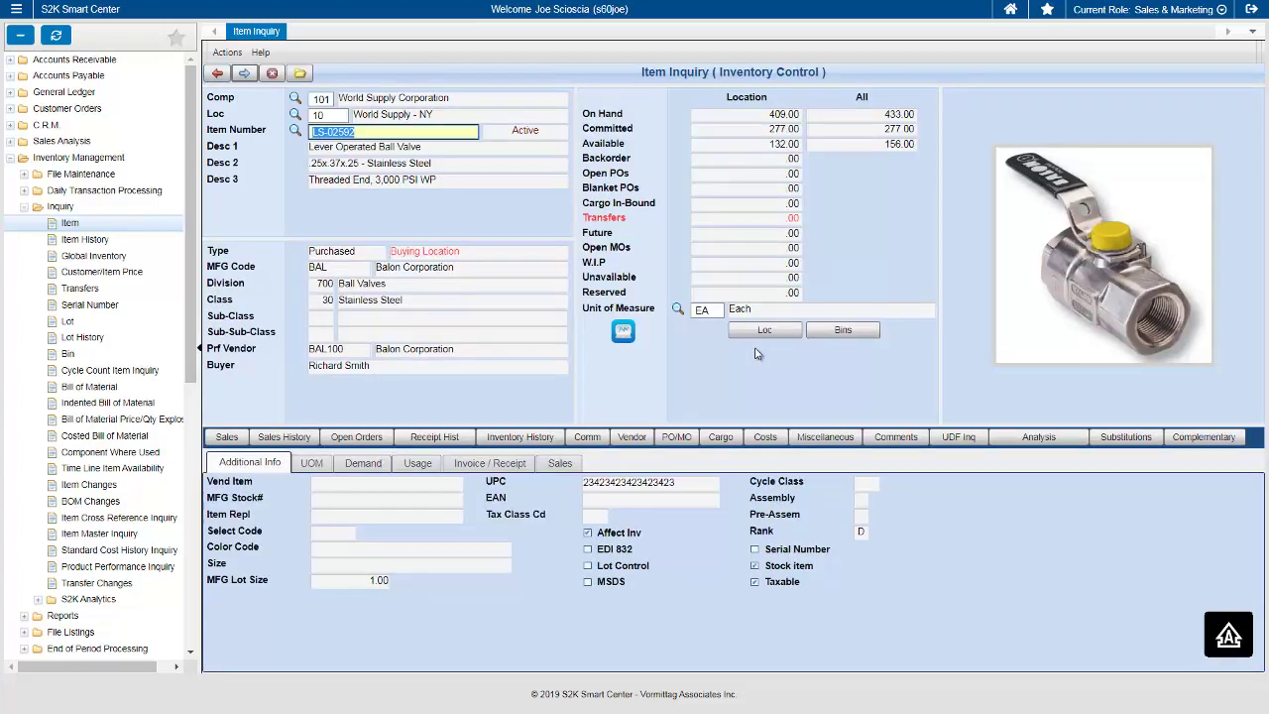
# Step: View the LS-SERIES.pdf document attached to the ball valve, and close both the PDF and the S2K Docs window
pyautogui.click(299, 74)
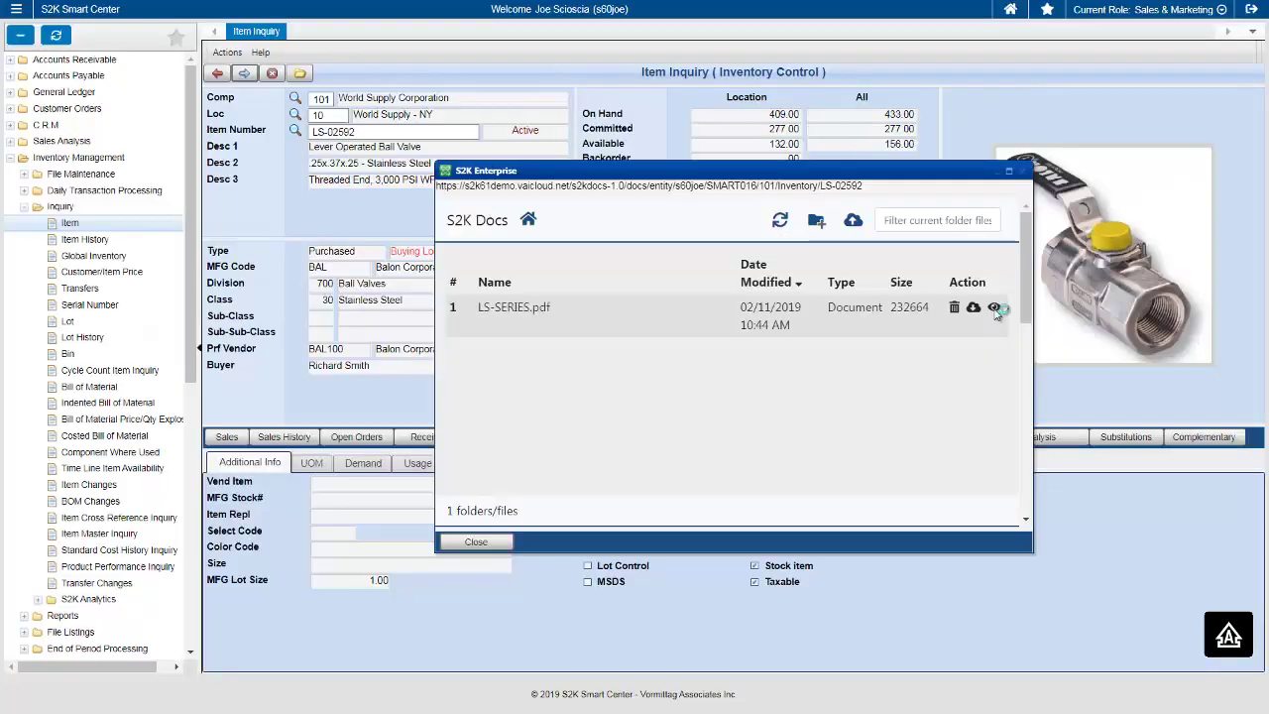
pyautogui.click(994, 309)
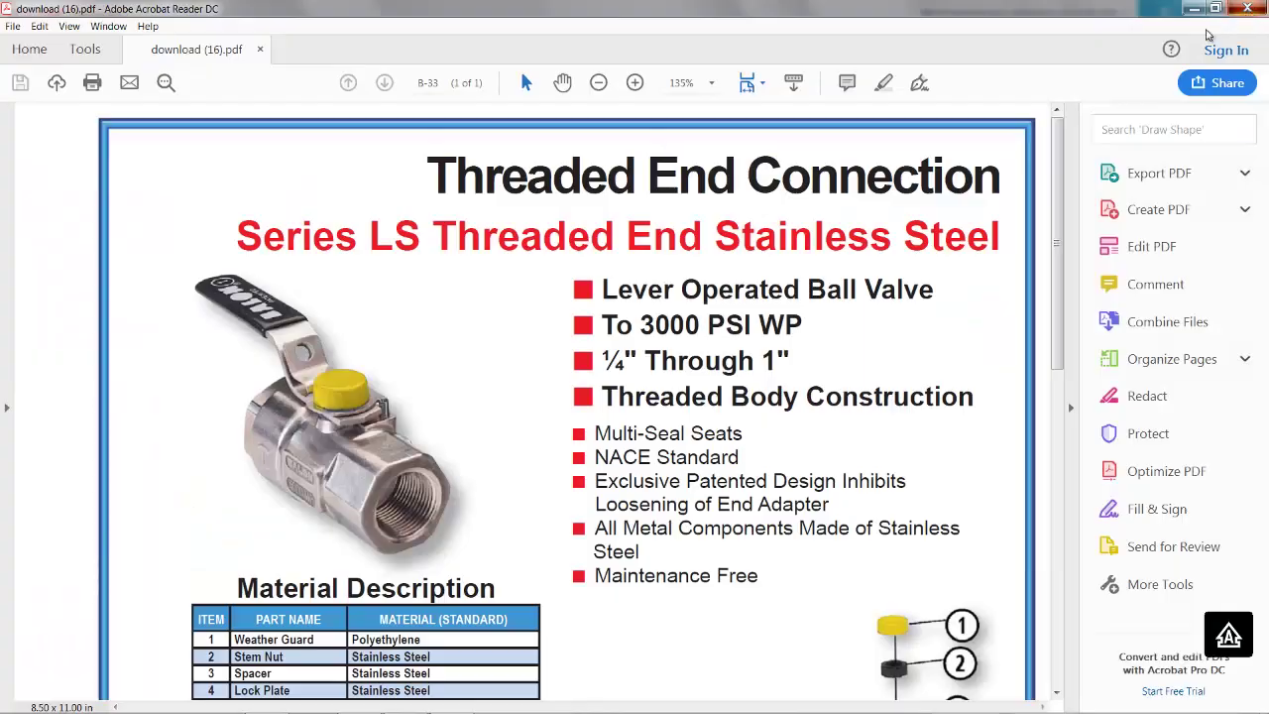
pyautogui.click(1248, 8)
pyautogui.click(476, 542)
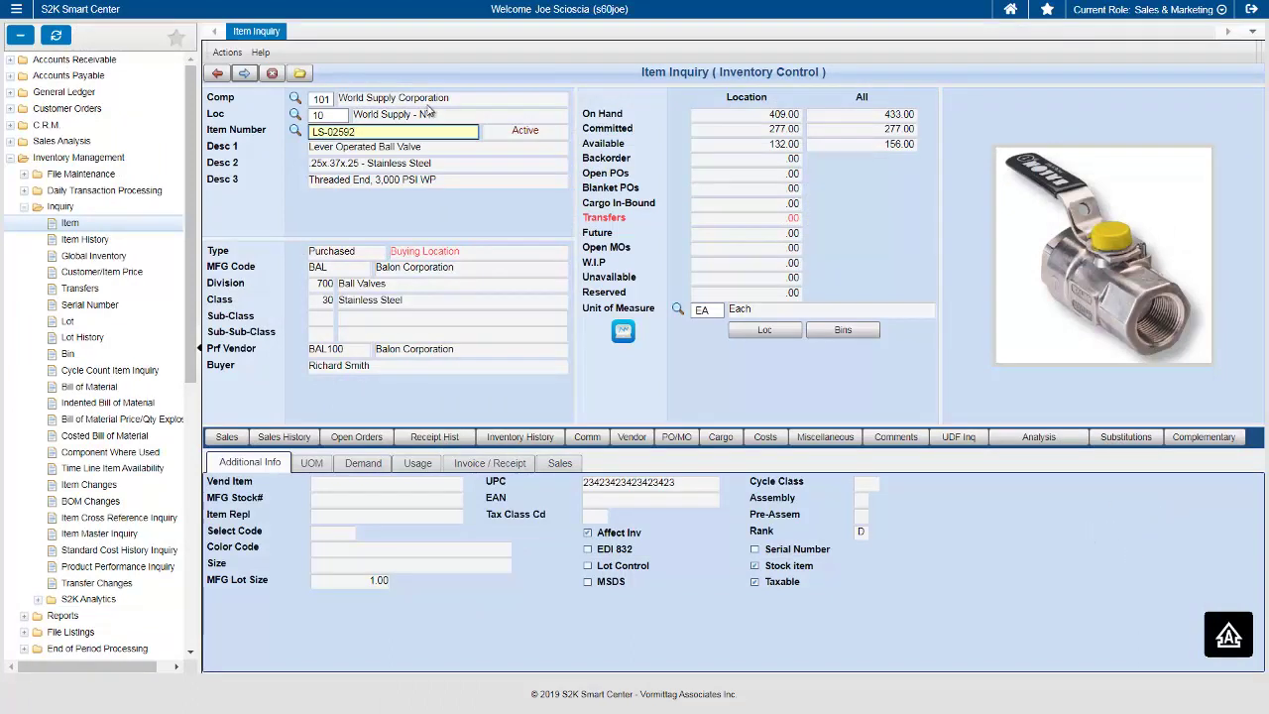
# Step: Exit Item Inquiry and collapse the Inventory Management and Retail Point of Sale modules
pyautogui.click(272, 75)
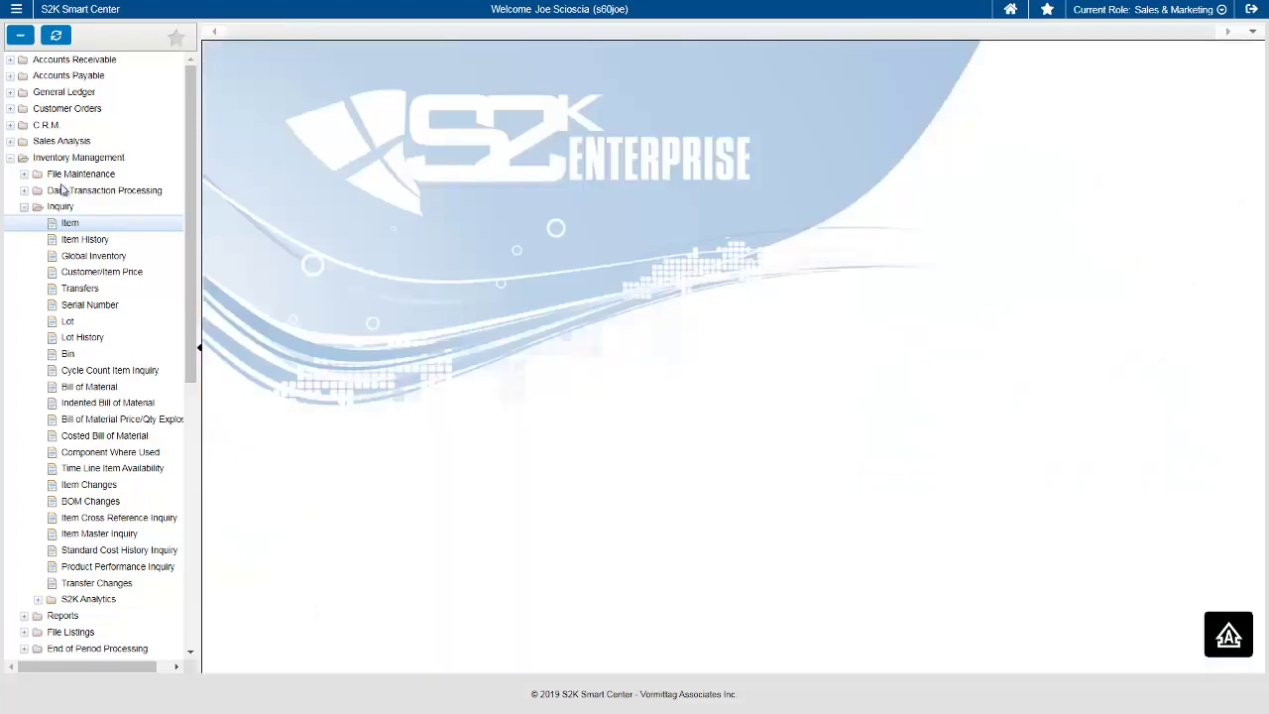
pyautogui.click(71, 159)
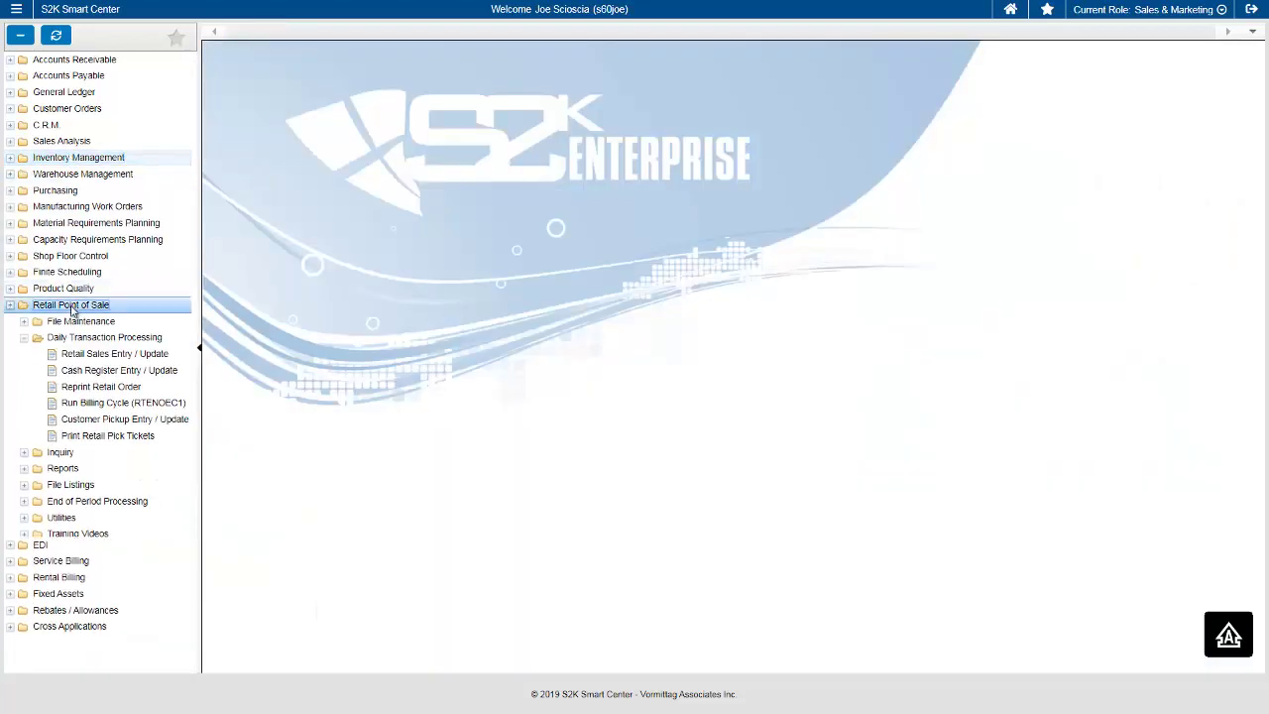
pyautogui.click(71, 304)
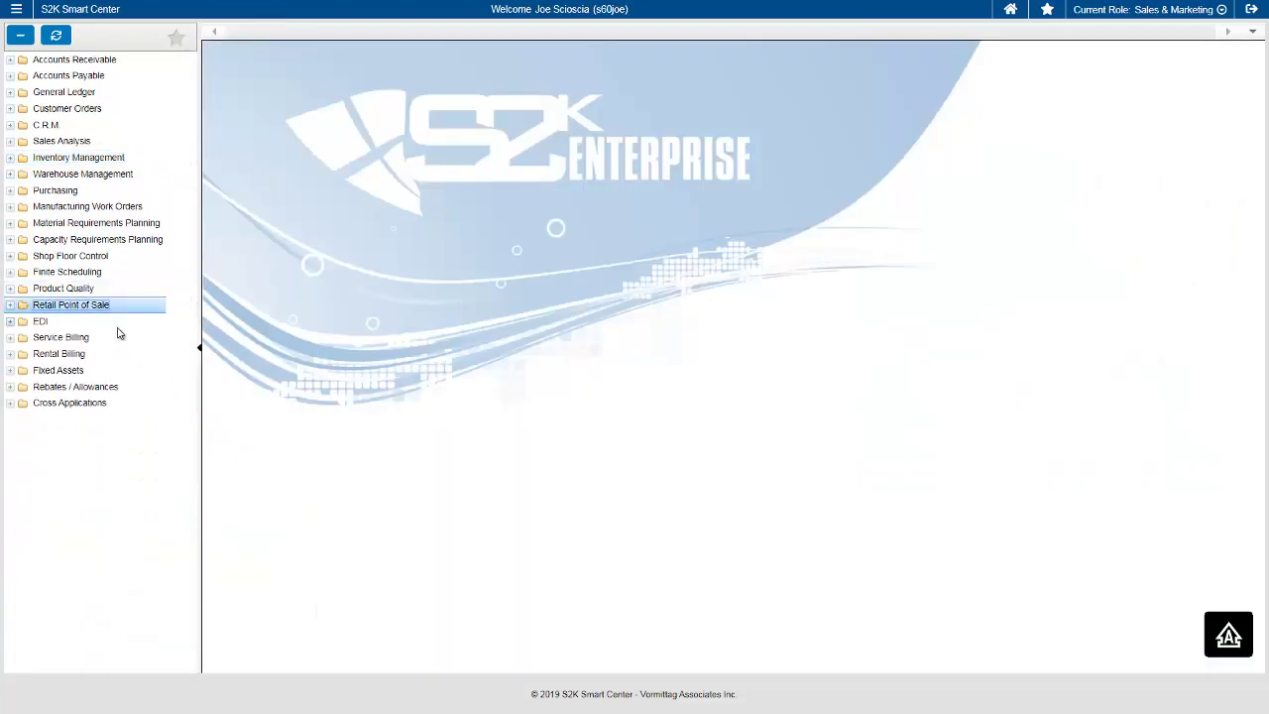
# Step: Display the production history order summary of manufacturing order 12, the 24" Complete Bicycle, exit the inquiry, and collapse Manufacturing Work Orders
pyautogui.click(71, 207)
pyautogui.click(62, 256)
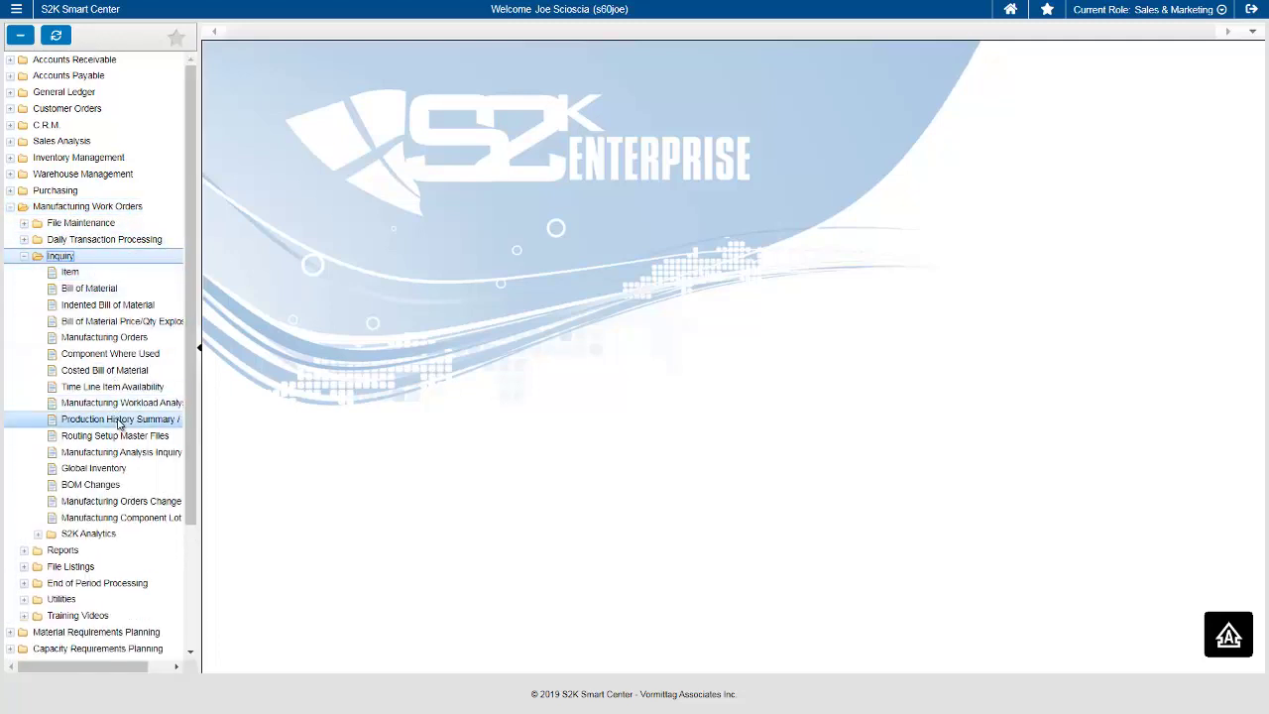
pyautogui.click(82, 419)
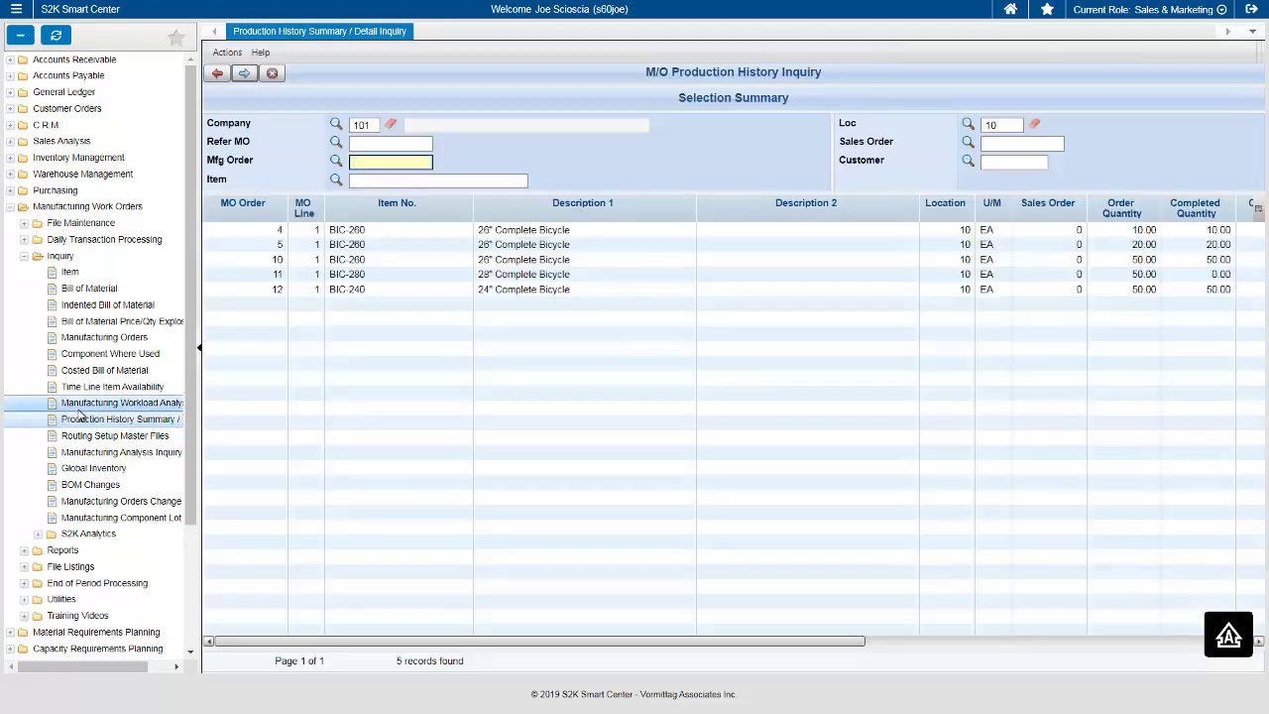
pyautogui.doubleClick(508, 291)
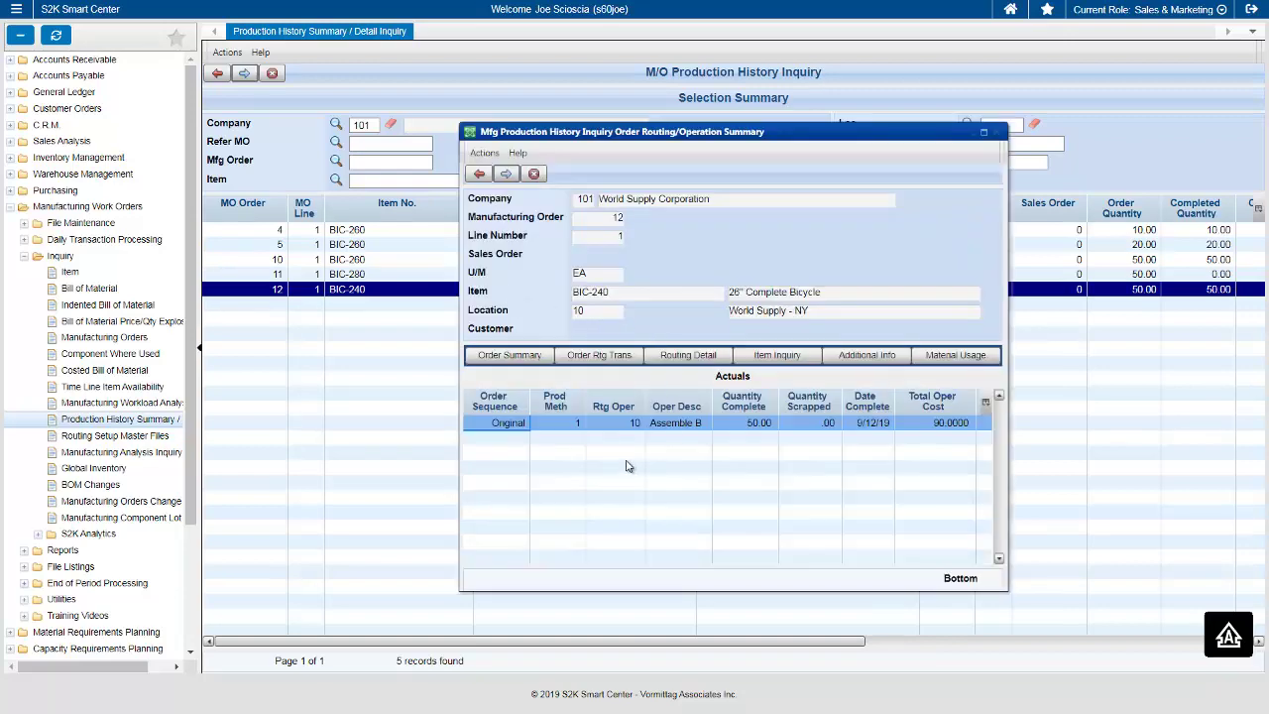
pyautogui.click(519, 357)
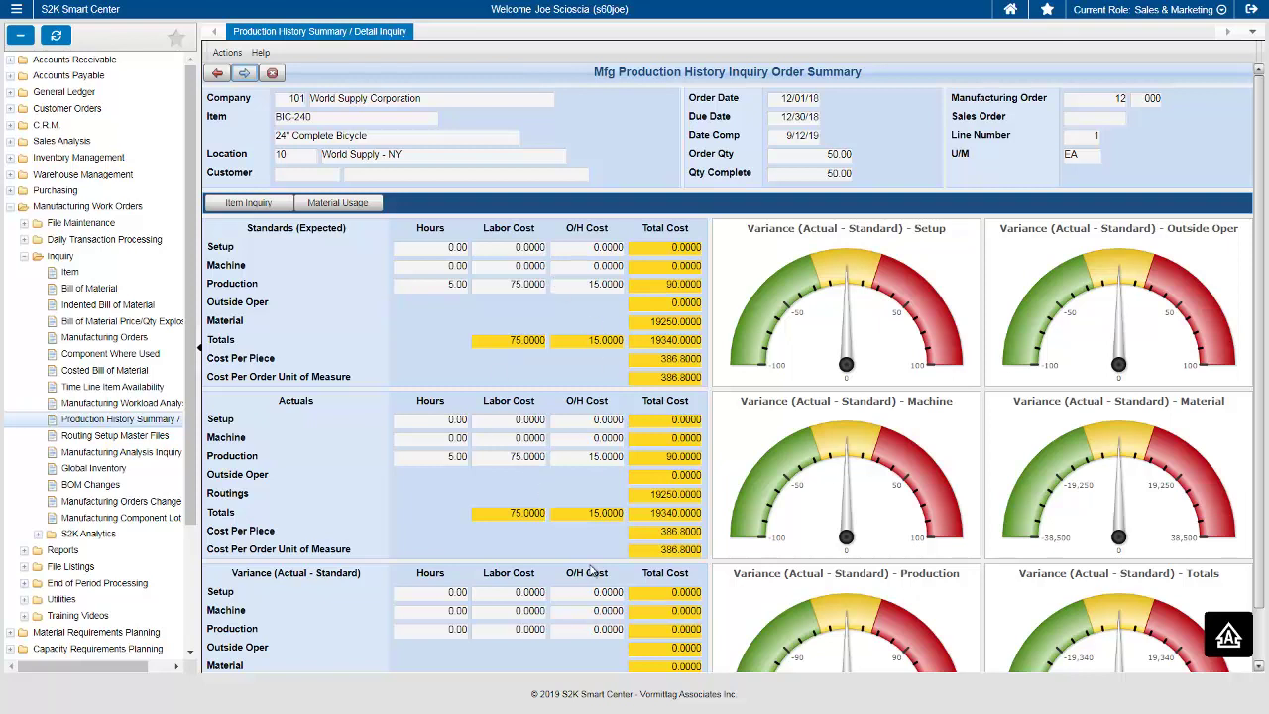
pyautogui.click(271, 74)
pyautogui.doubleClick(87, 207)
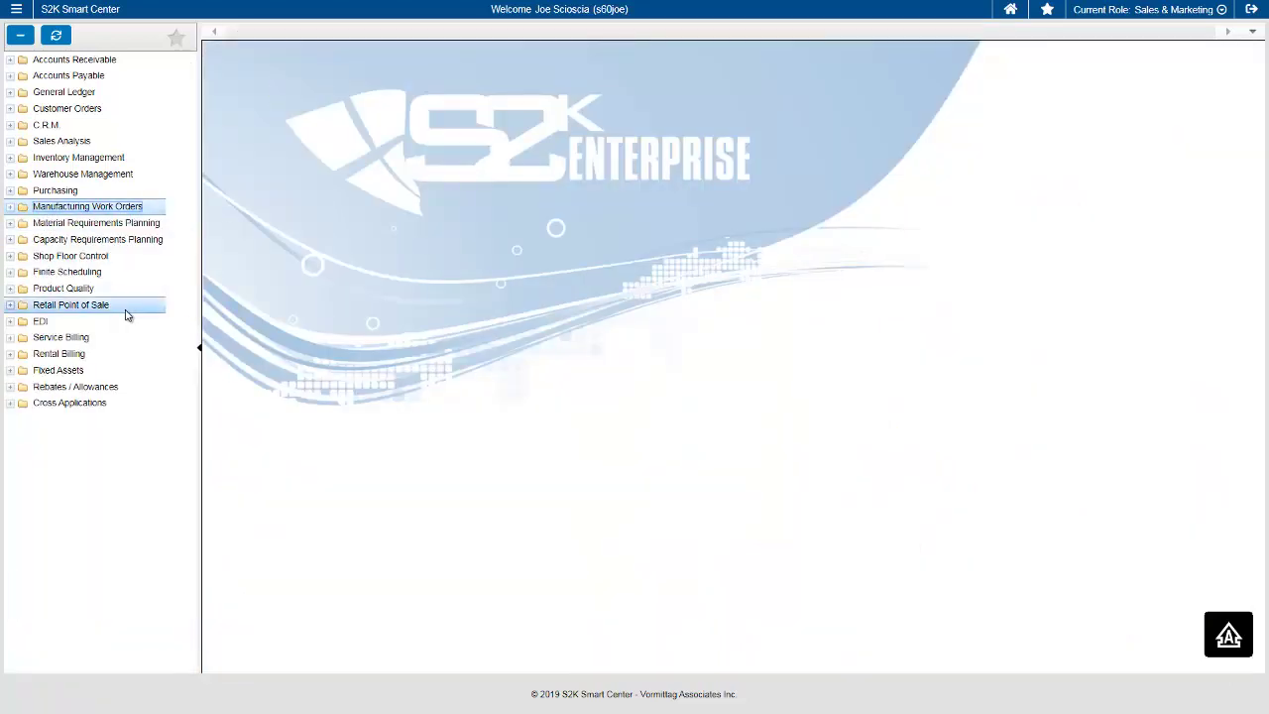